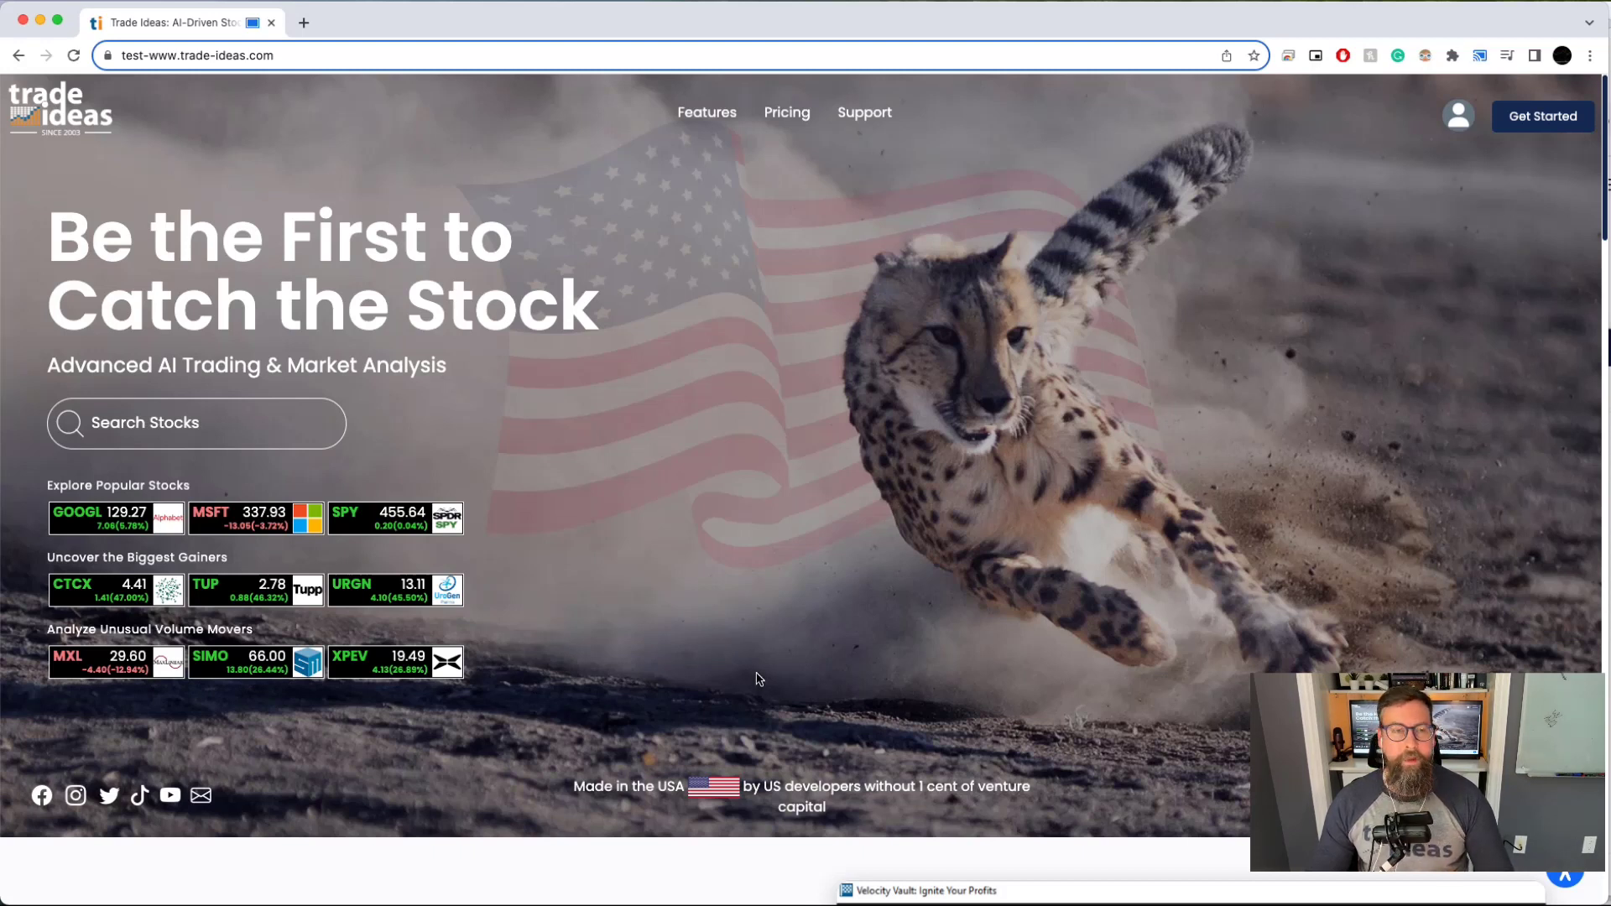
Step: Search the stock popup for 'aapl' to load Apple's Stock Info Dashboard
{"action": "left_click", "coordinate": [179, 426]}
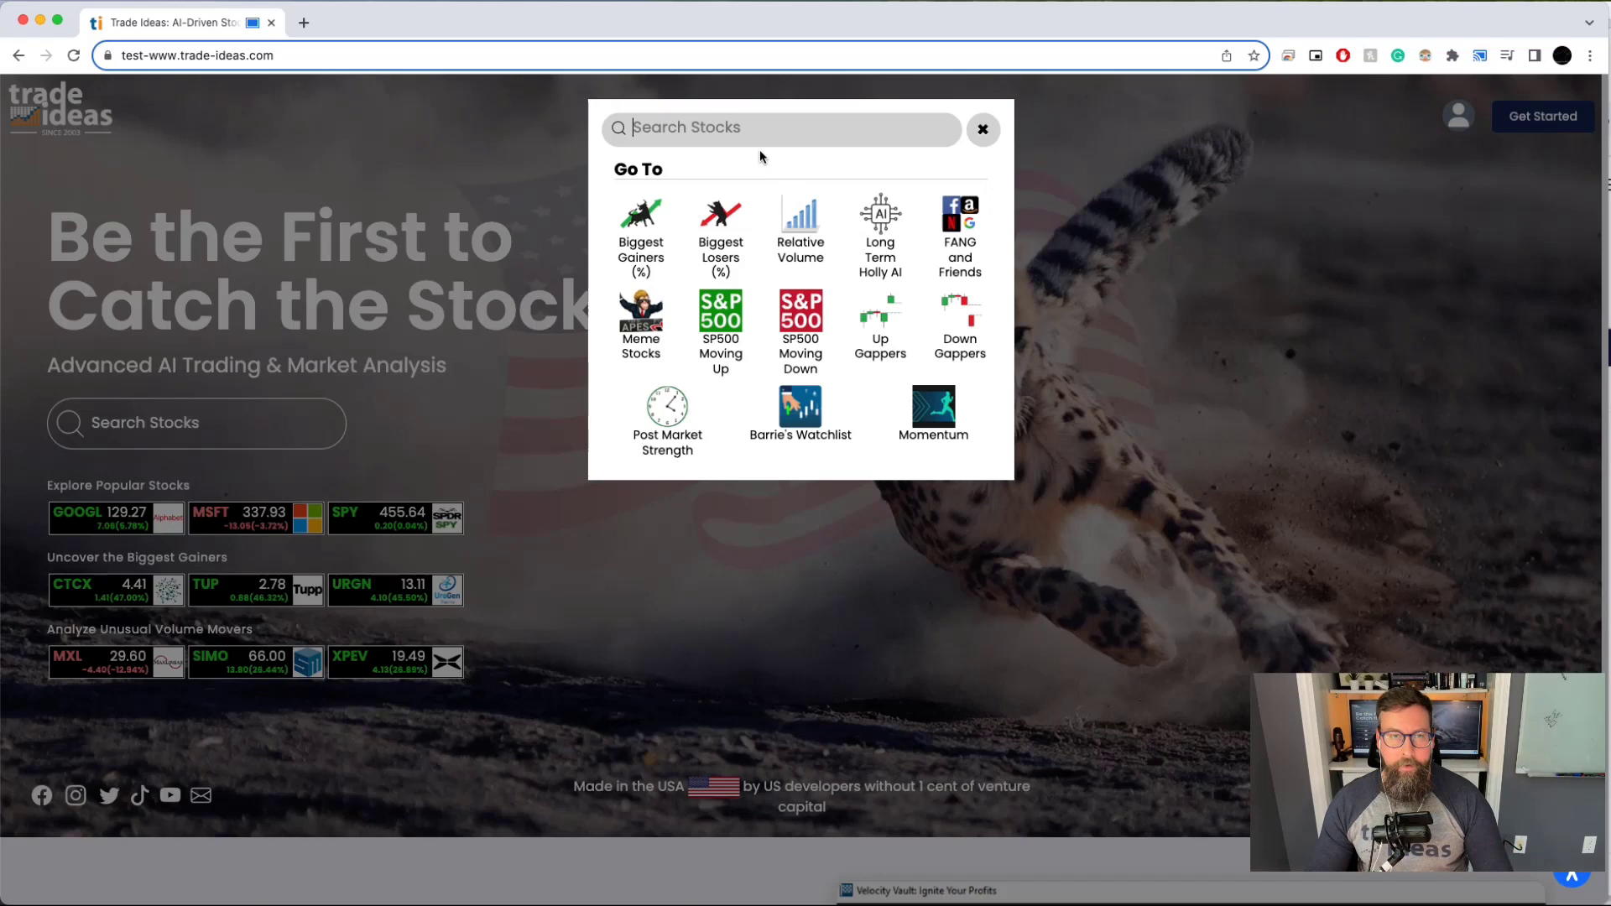
{"action": "type", "text": "aapl"}
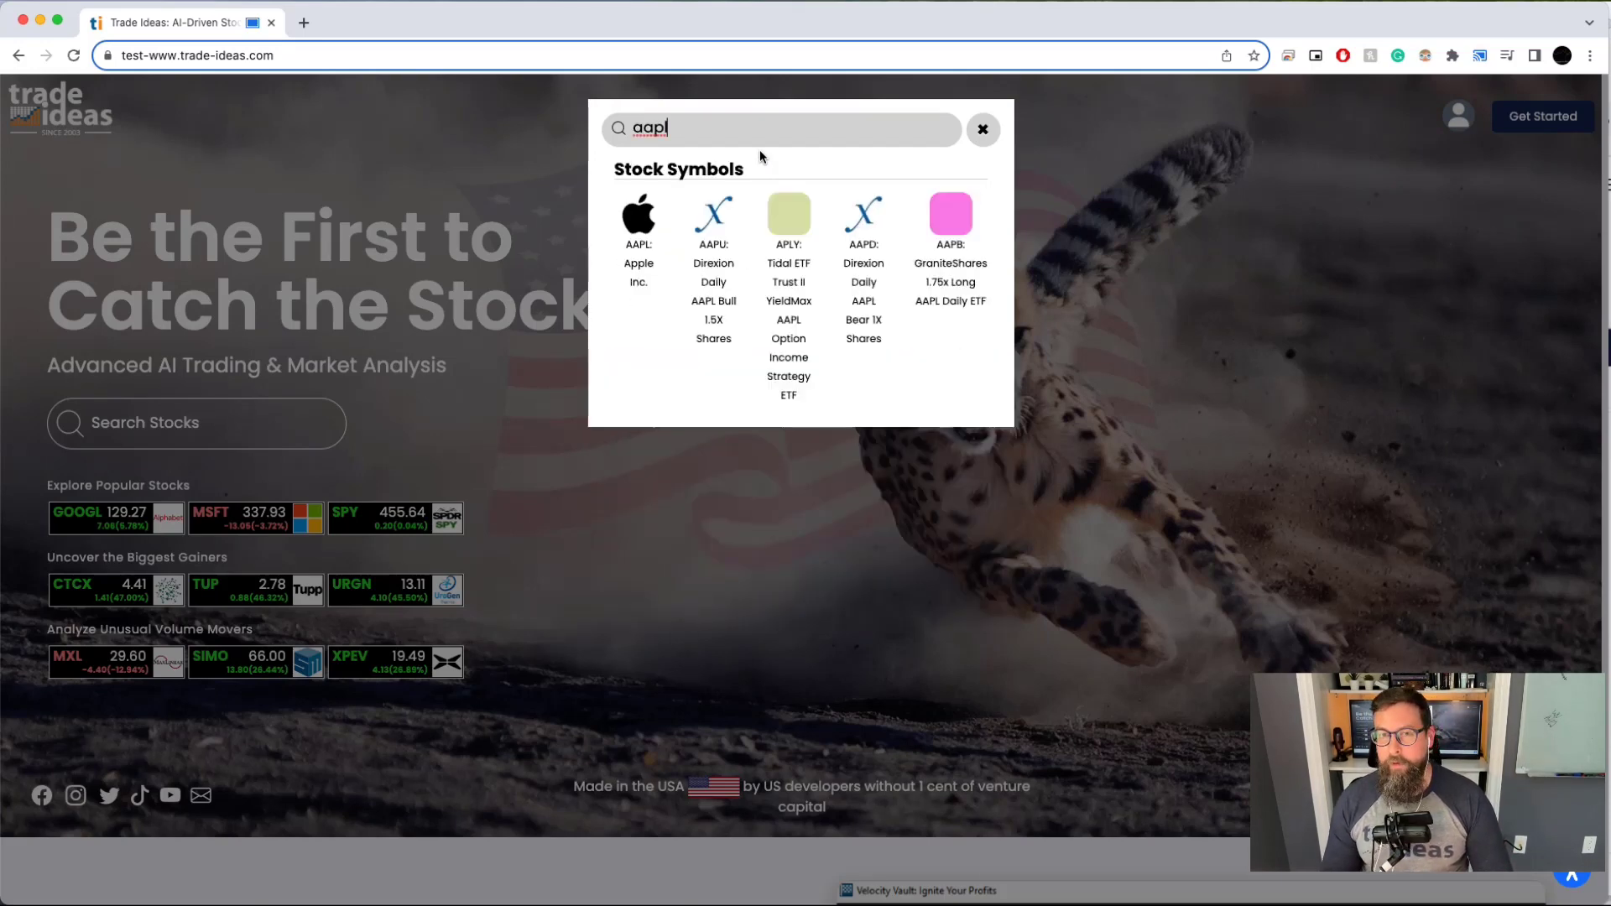
{"action": "key", "text": "Return"}
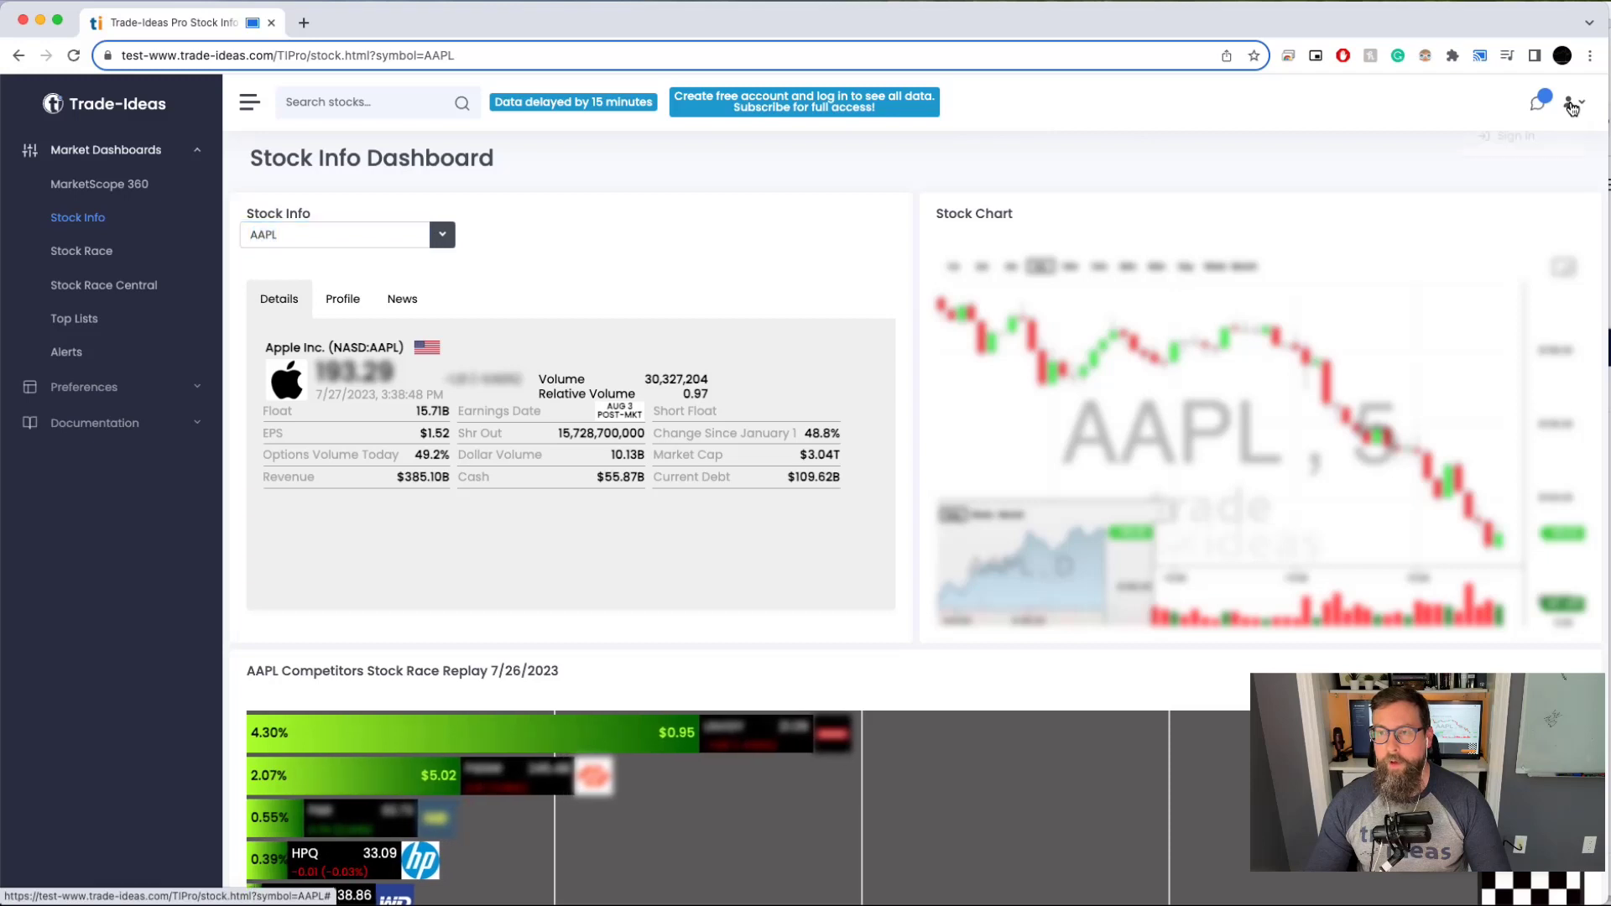
Step: Sign in from the user menu with saved credentials to unblur AAPL's price and chart
{"action": "left_click", "coordinate": [1572, 107]}
{"action": "left_click", "coordinate": [1518, 139]}
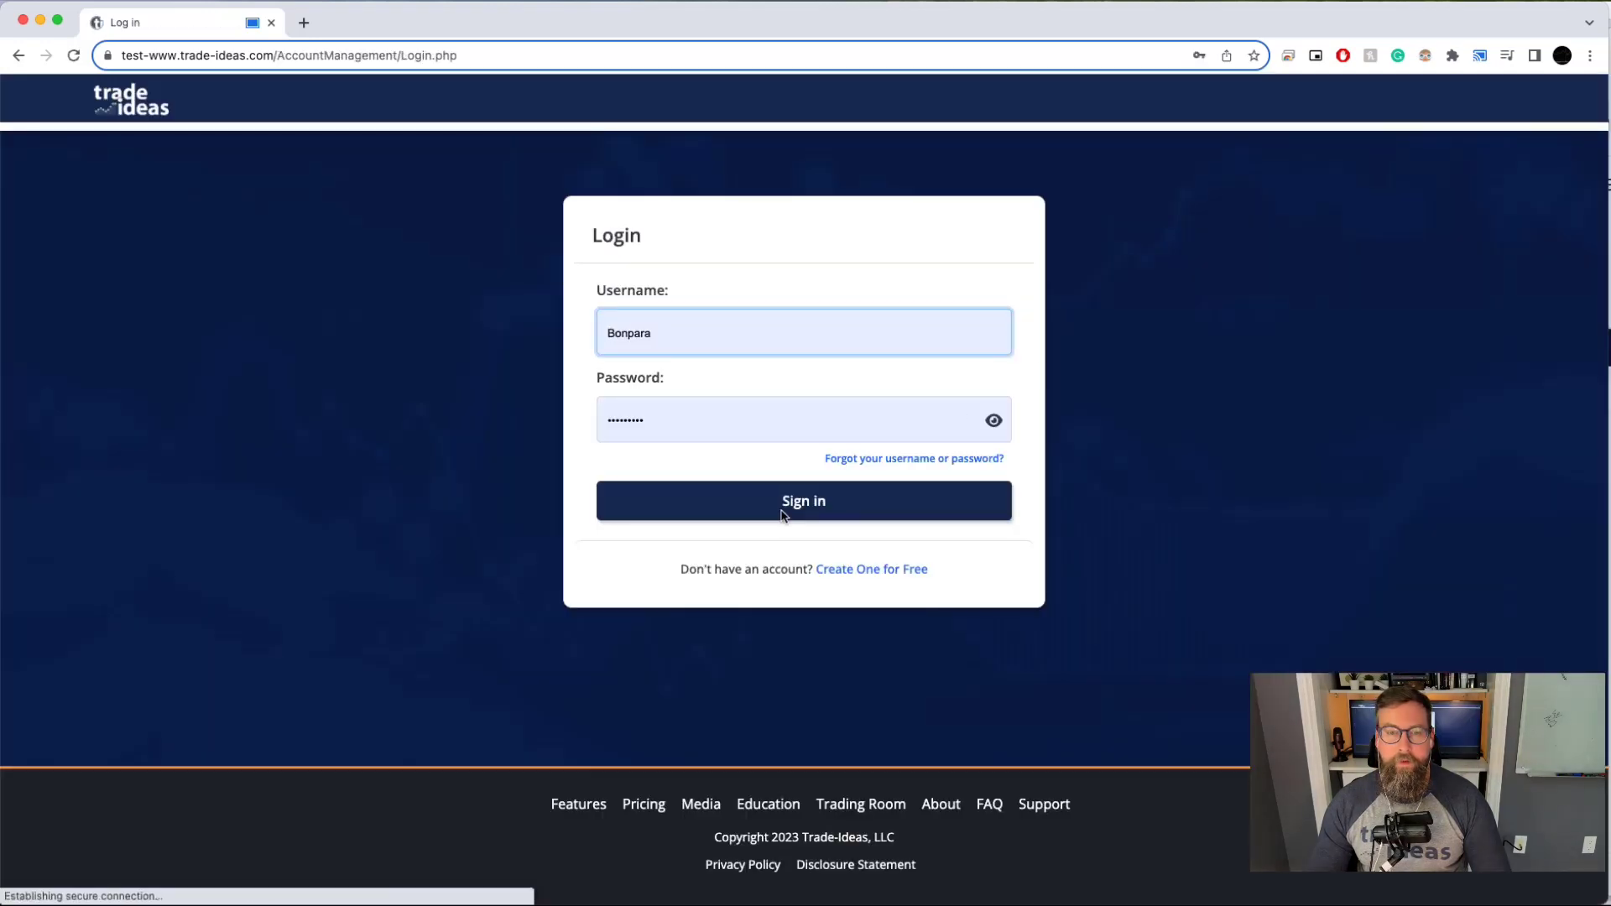
{"action": "left_click", "coordinate": [804, 501]}
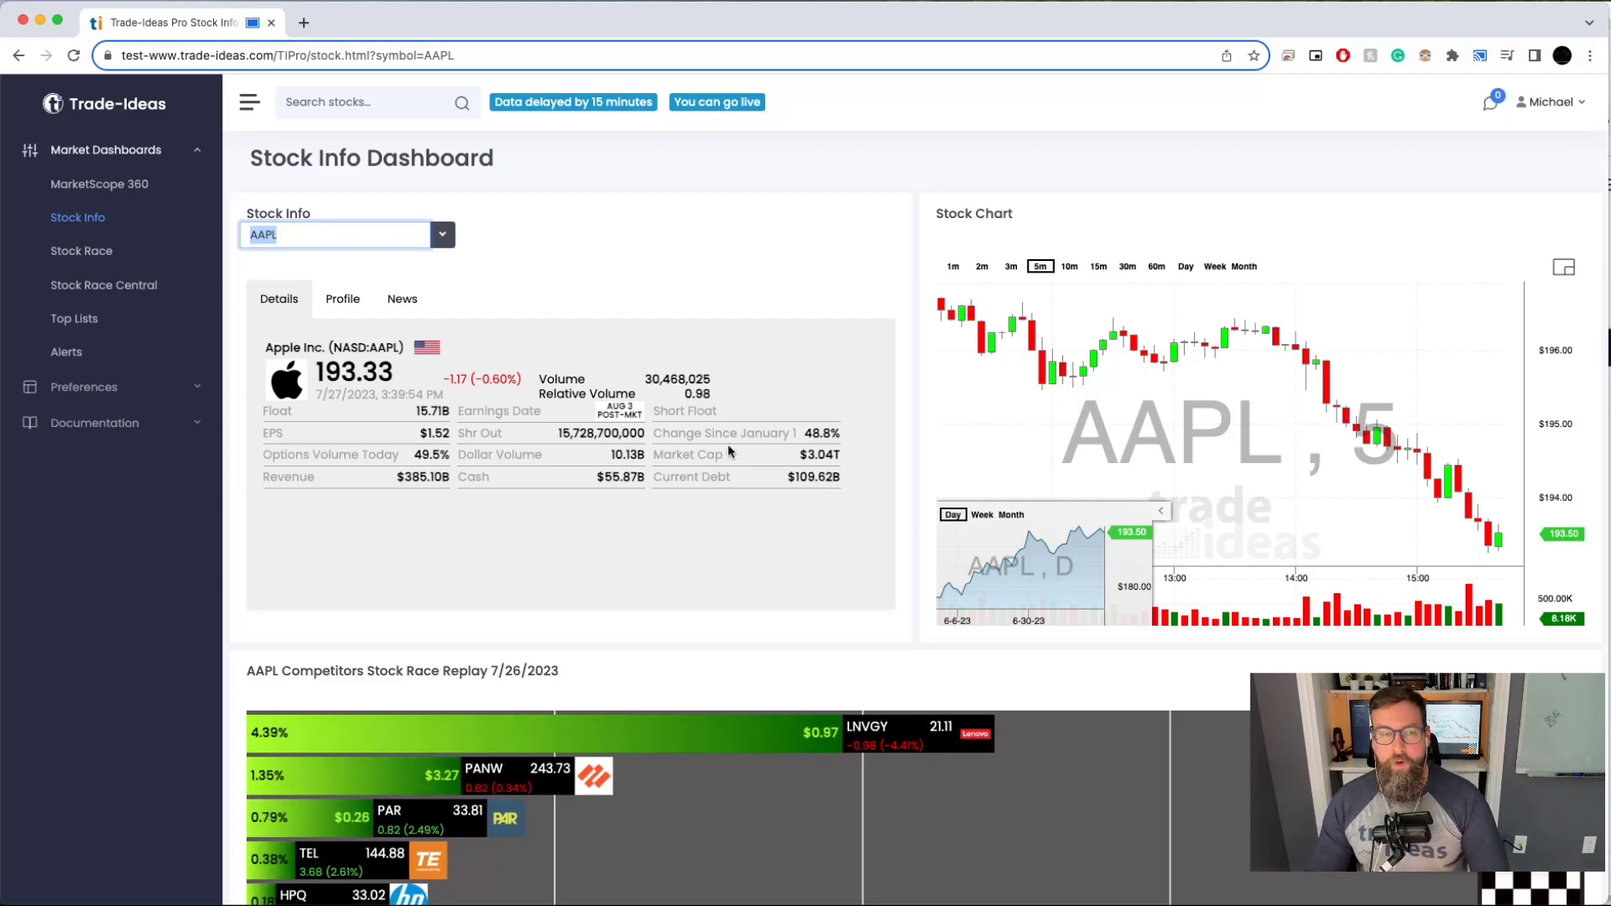
Step: Show AAPL's Profile tab and select its company summary text
{"action": "left_click", "coordinate": [333, 301]}
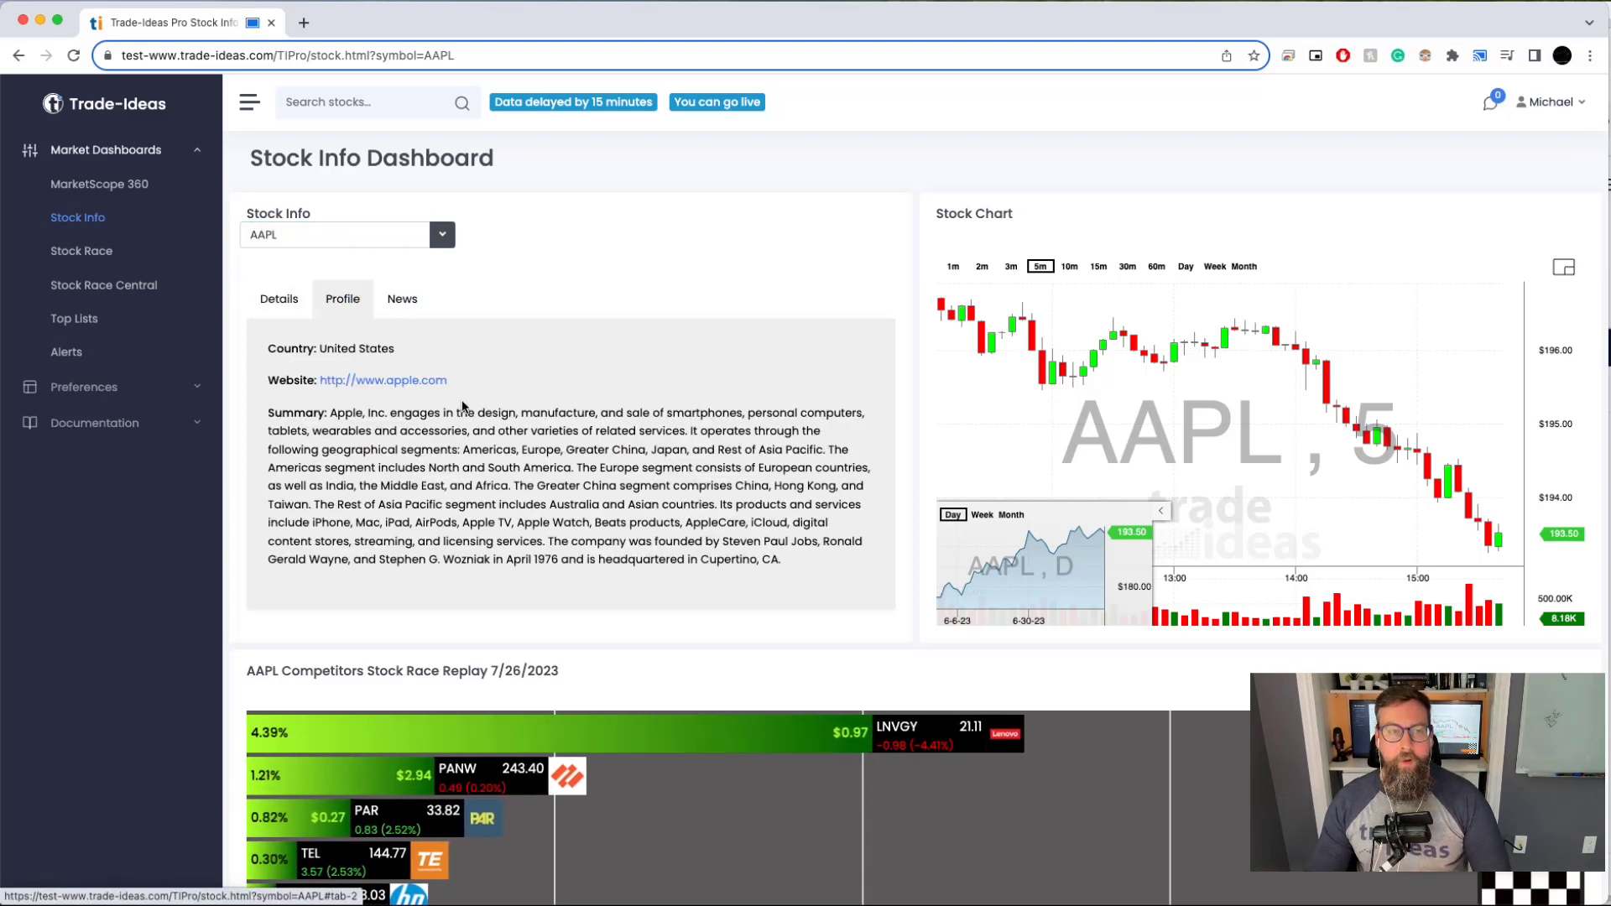
{"action": "left_click_drag", "start_coordinate": [331, 412], "coordinate": [818, 564]}
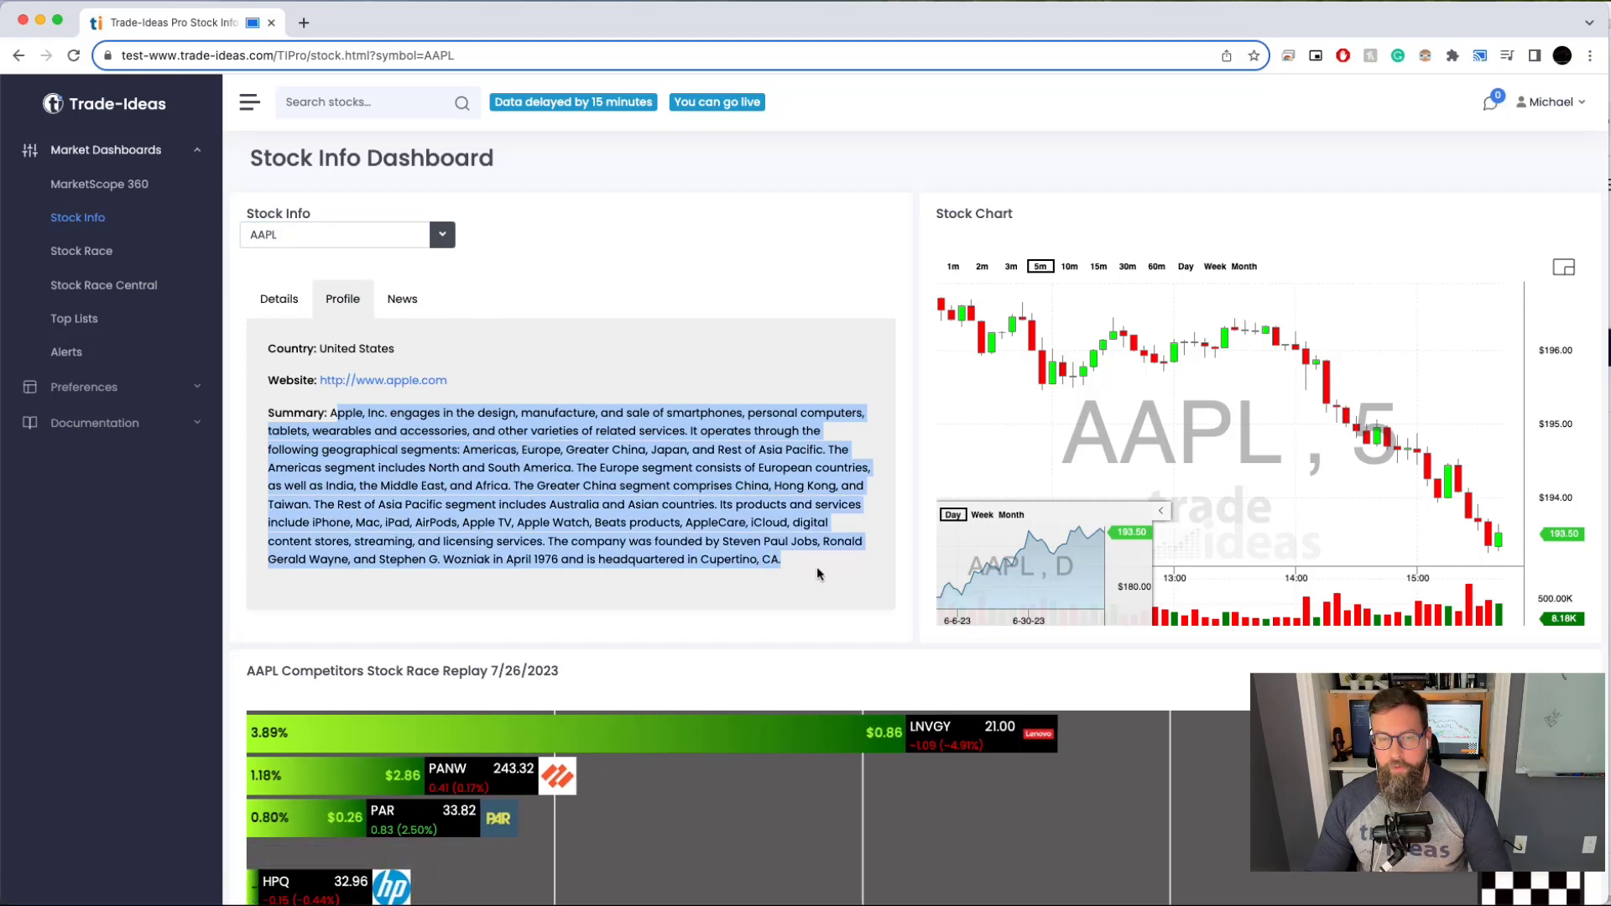
{"action": "left_click", "coordinate": [818, 571]}
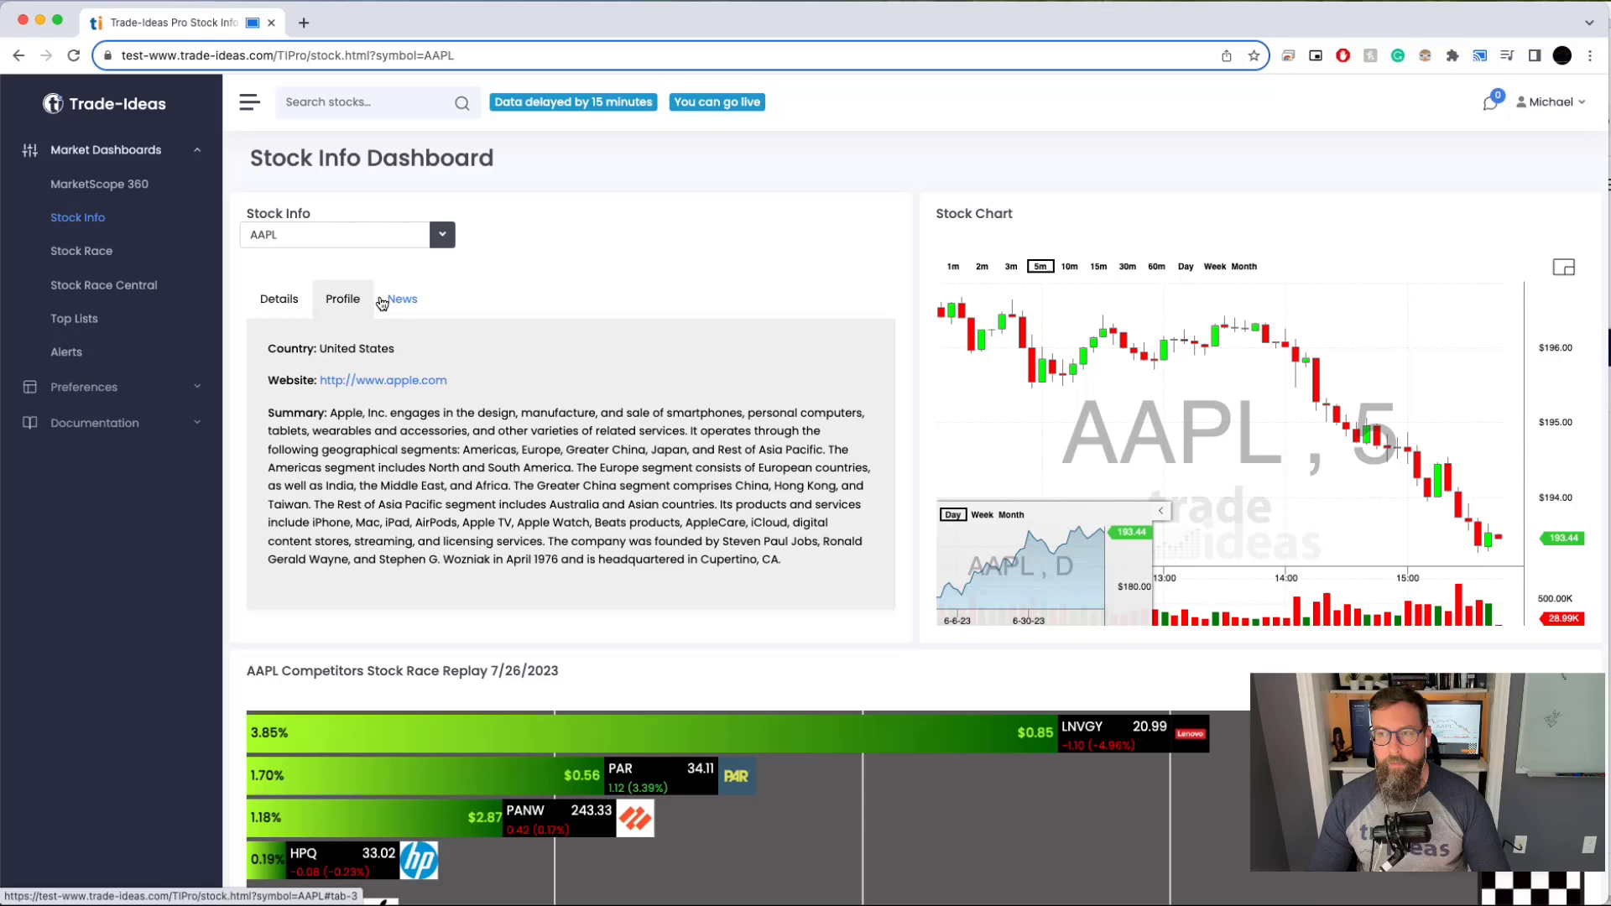
Step: Switch to the News tab and scroll through AAPL's recent headlines
{"action": "left_click", "coordinate": [402, 299]}
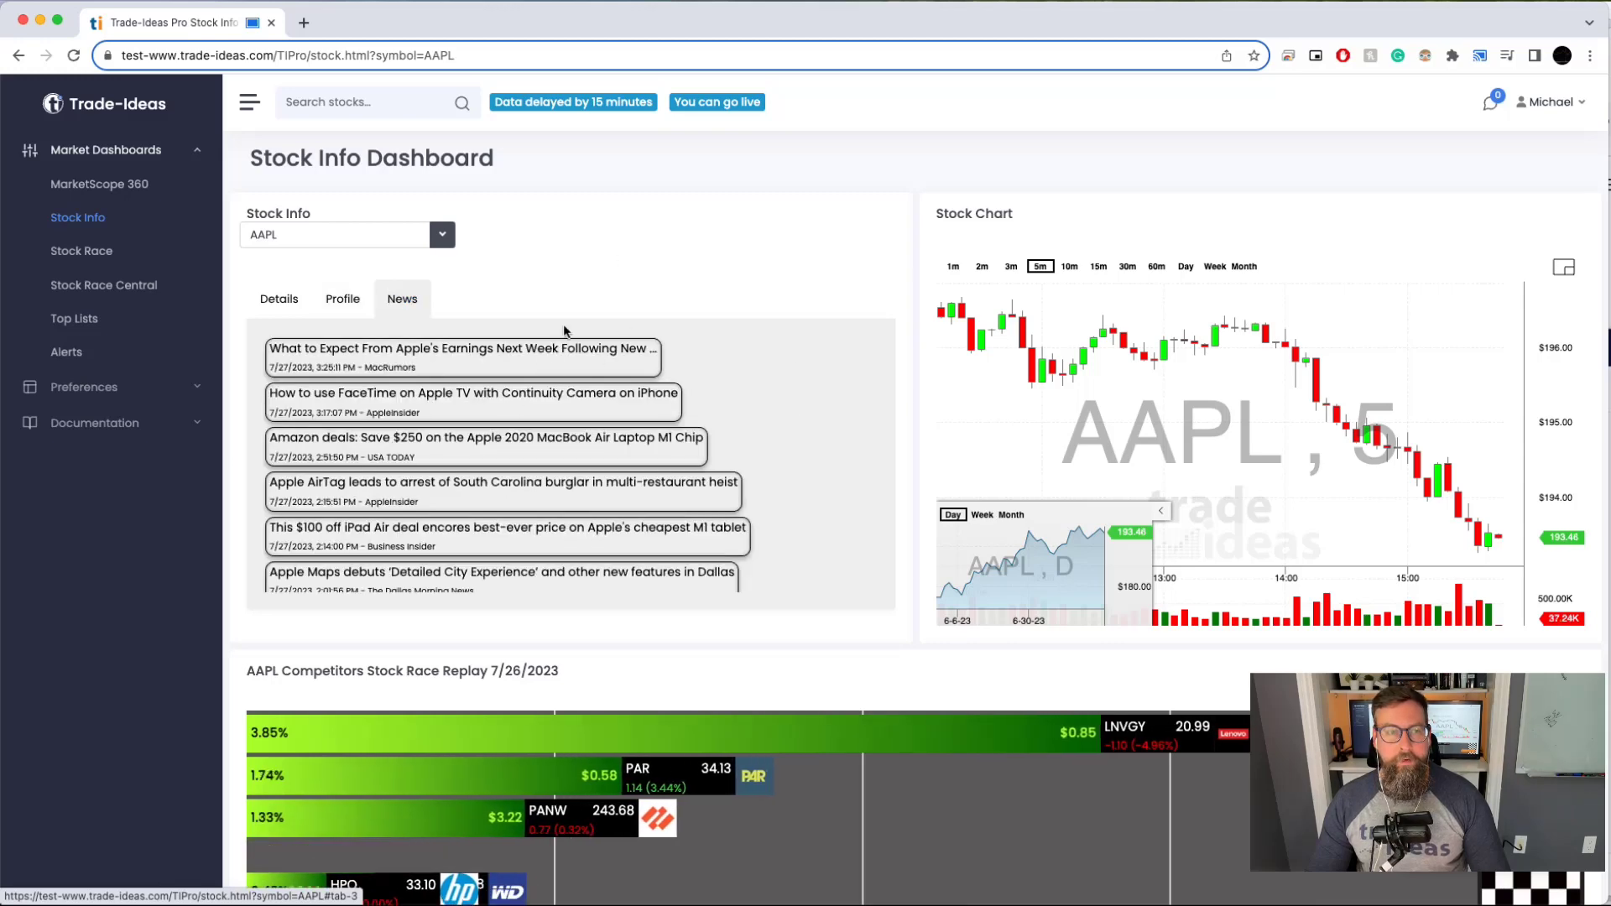
{"action": "scroll", "coordinate": [772, 474], "scroll_direction": "down", "scroll_amount": 5}
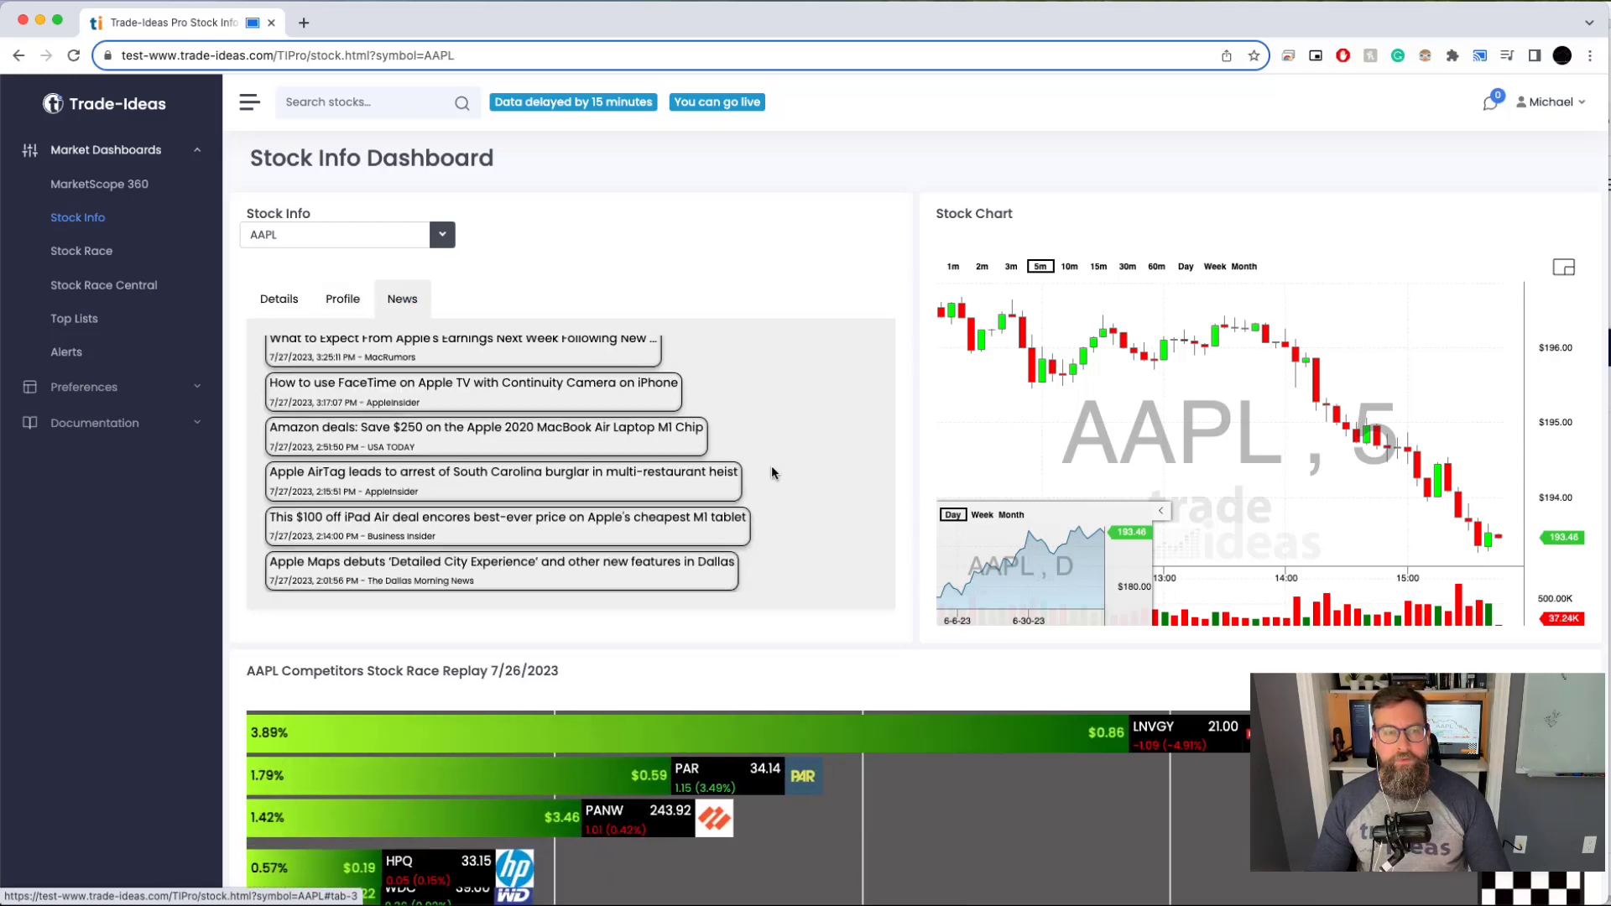
{"action": "scroll", "coordinate": [772, 473], "scroll_direction": "up", "scroll_amount": 5}
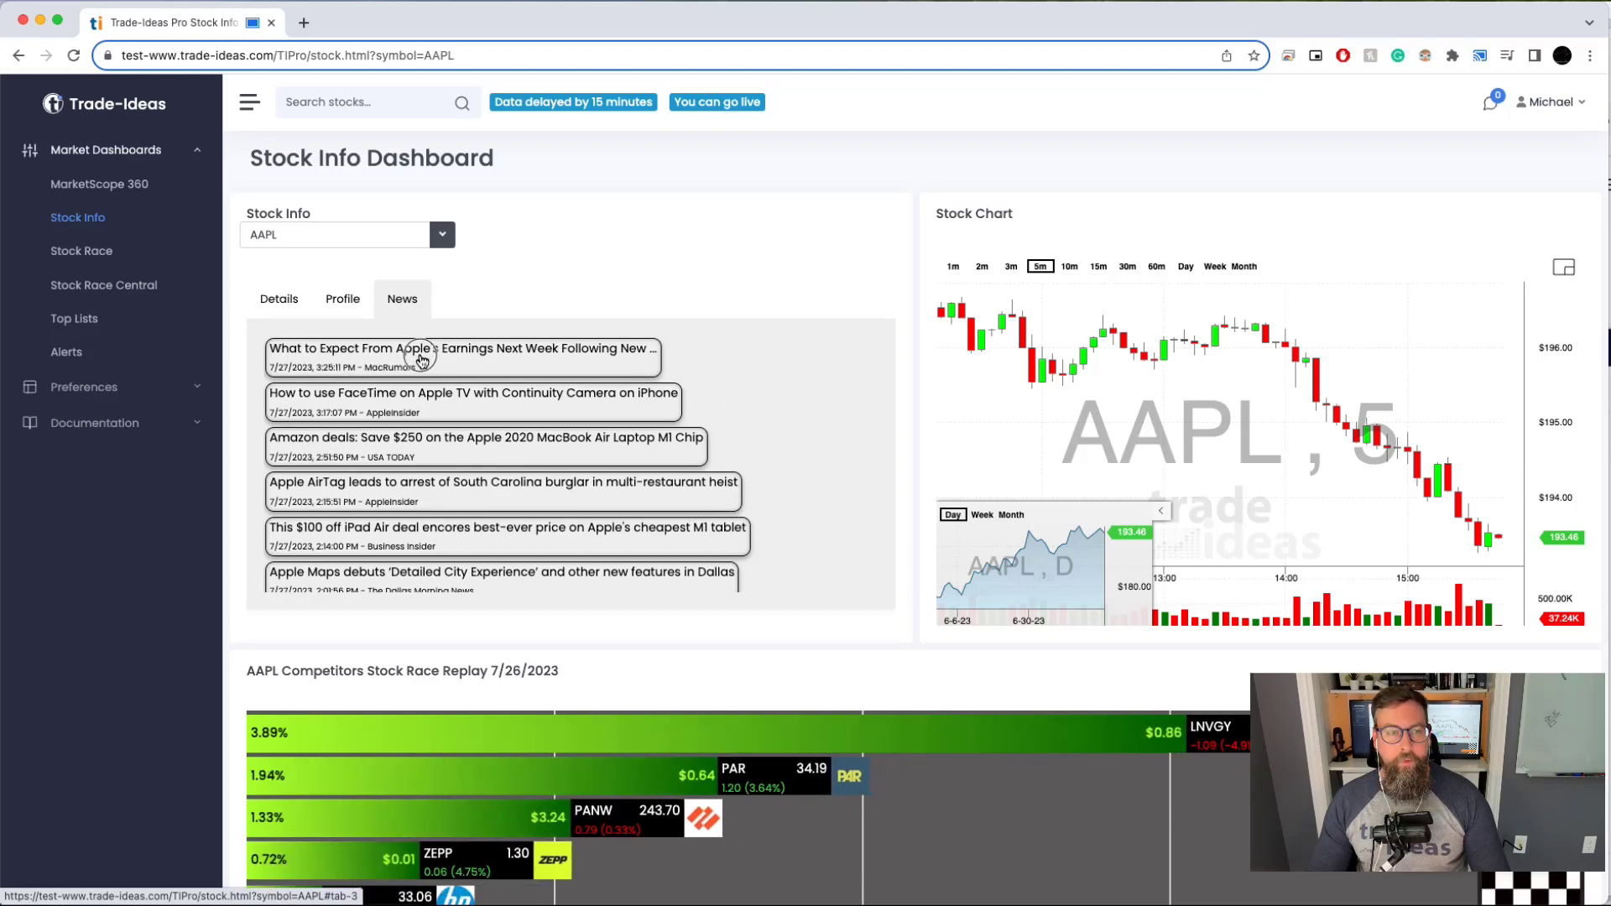
Step: Read the MacRumors Apple earnings preview article, then return to AAPL's Details in Trade Ideas
{"action": "left_click", "coordinate": [423, 361]}
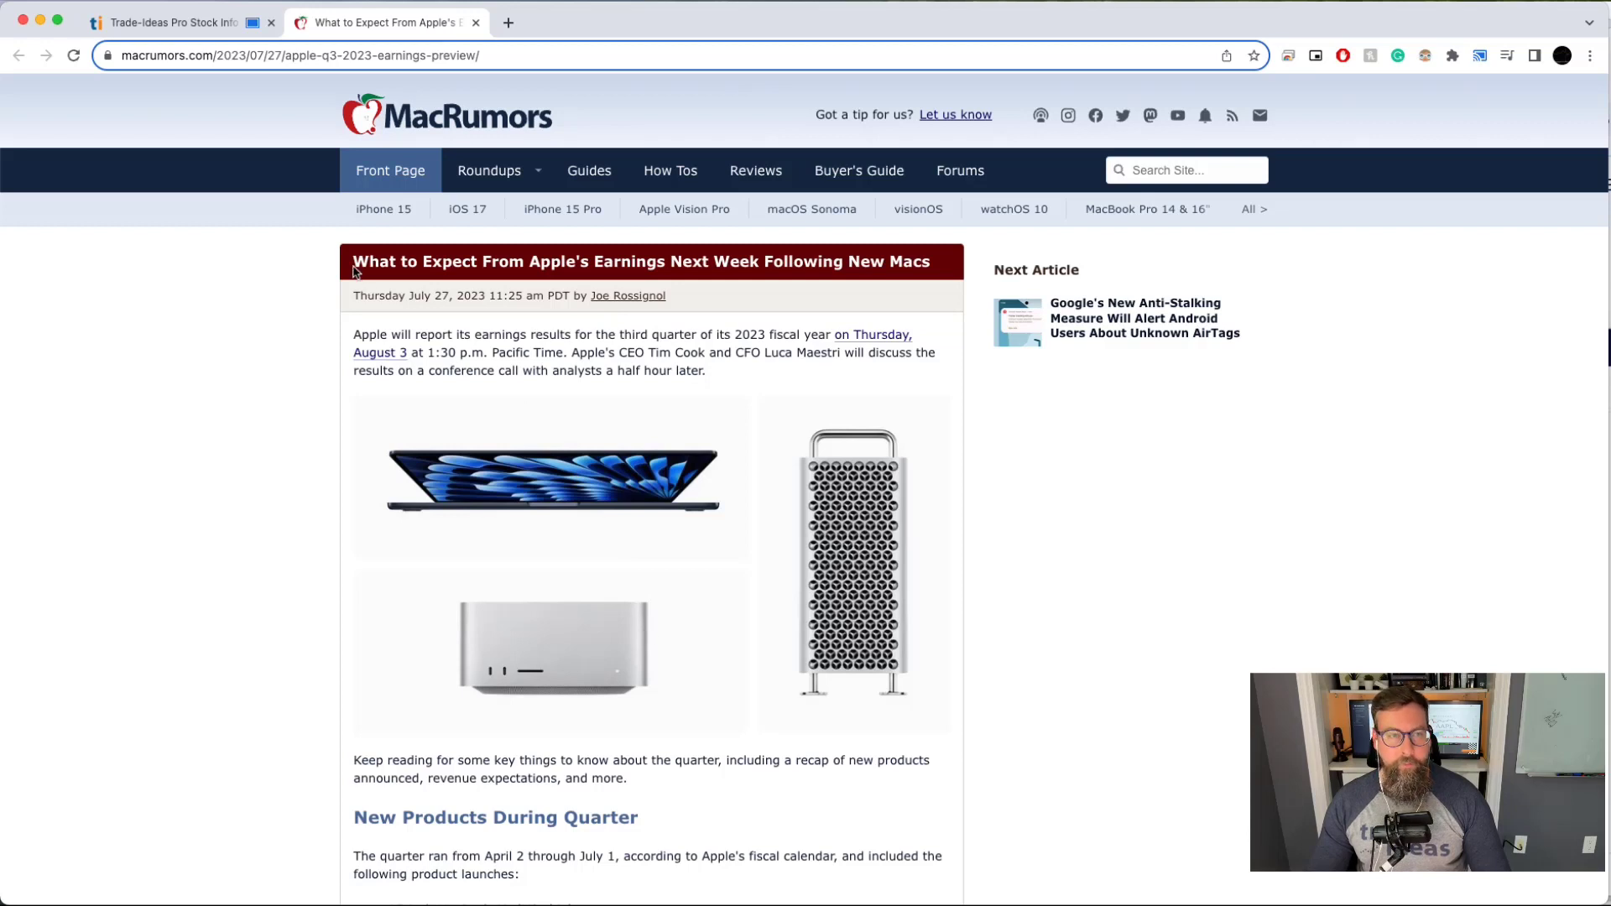
{"action": "left_click_drag", "start_coordinate": [409, 261], "coordinate": [929, 283]}
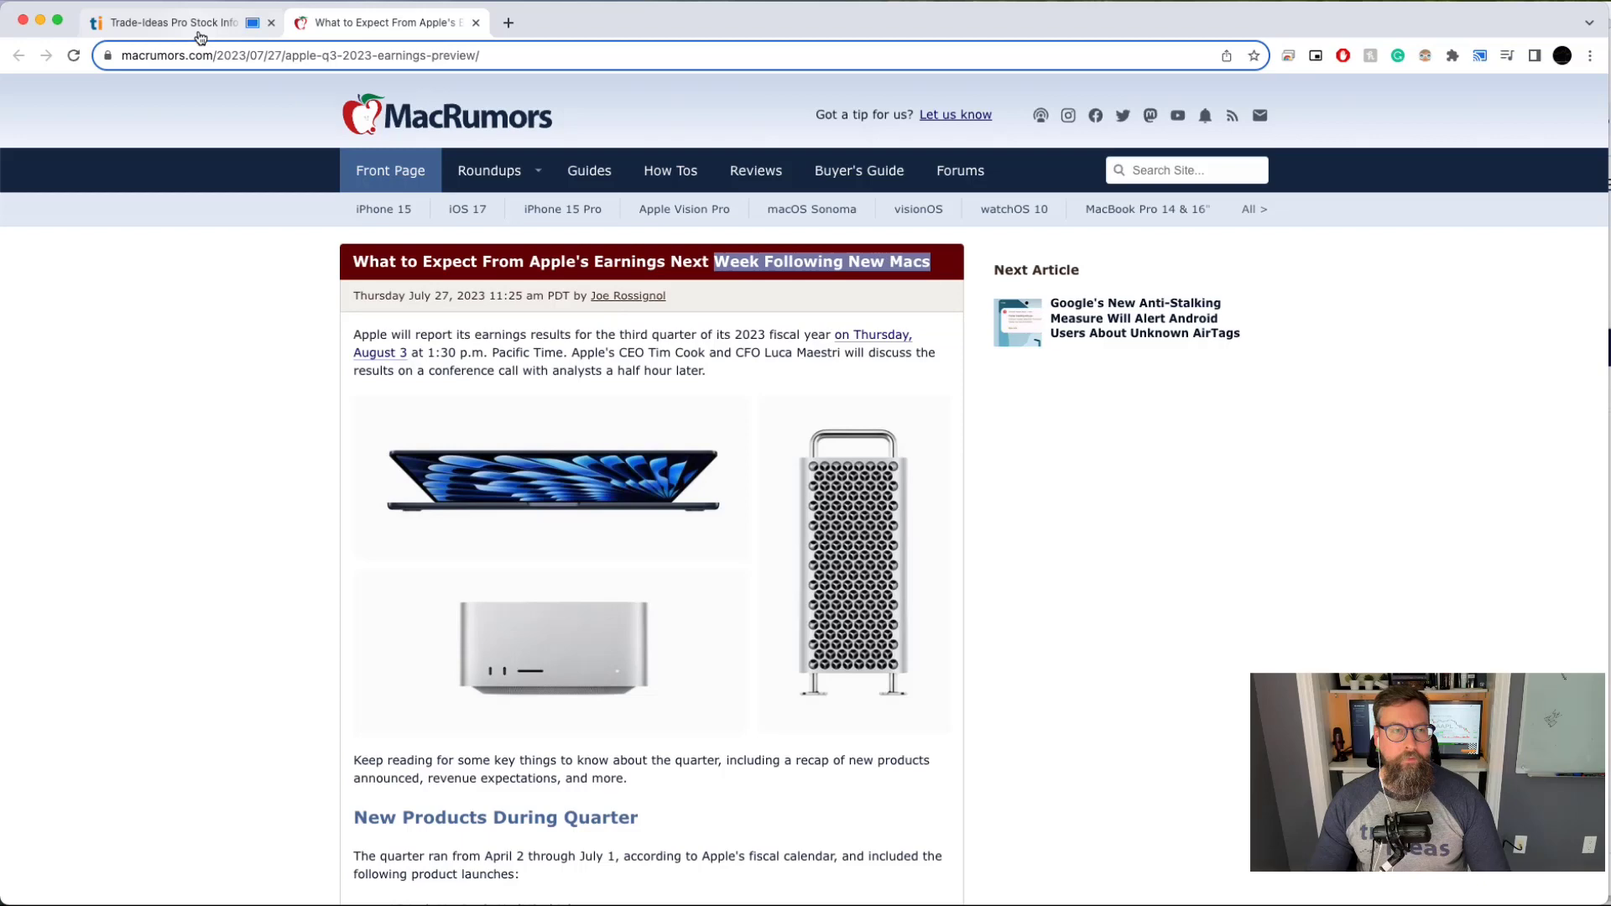
{"action": "left_click", "coordinate": [176, 23]}
{"action": "left_click", "coordinate": [280, 299]}
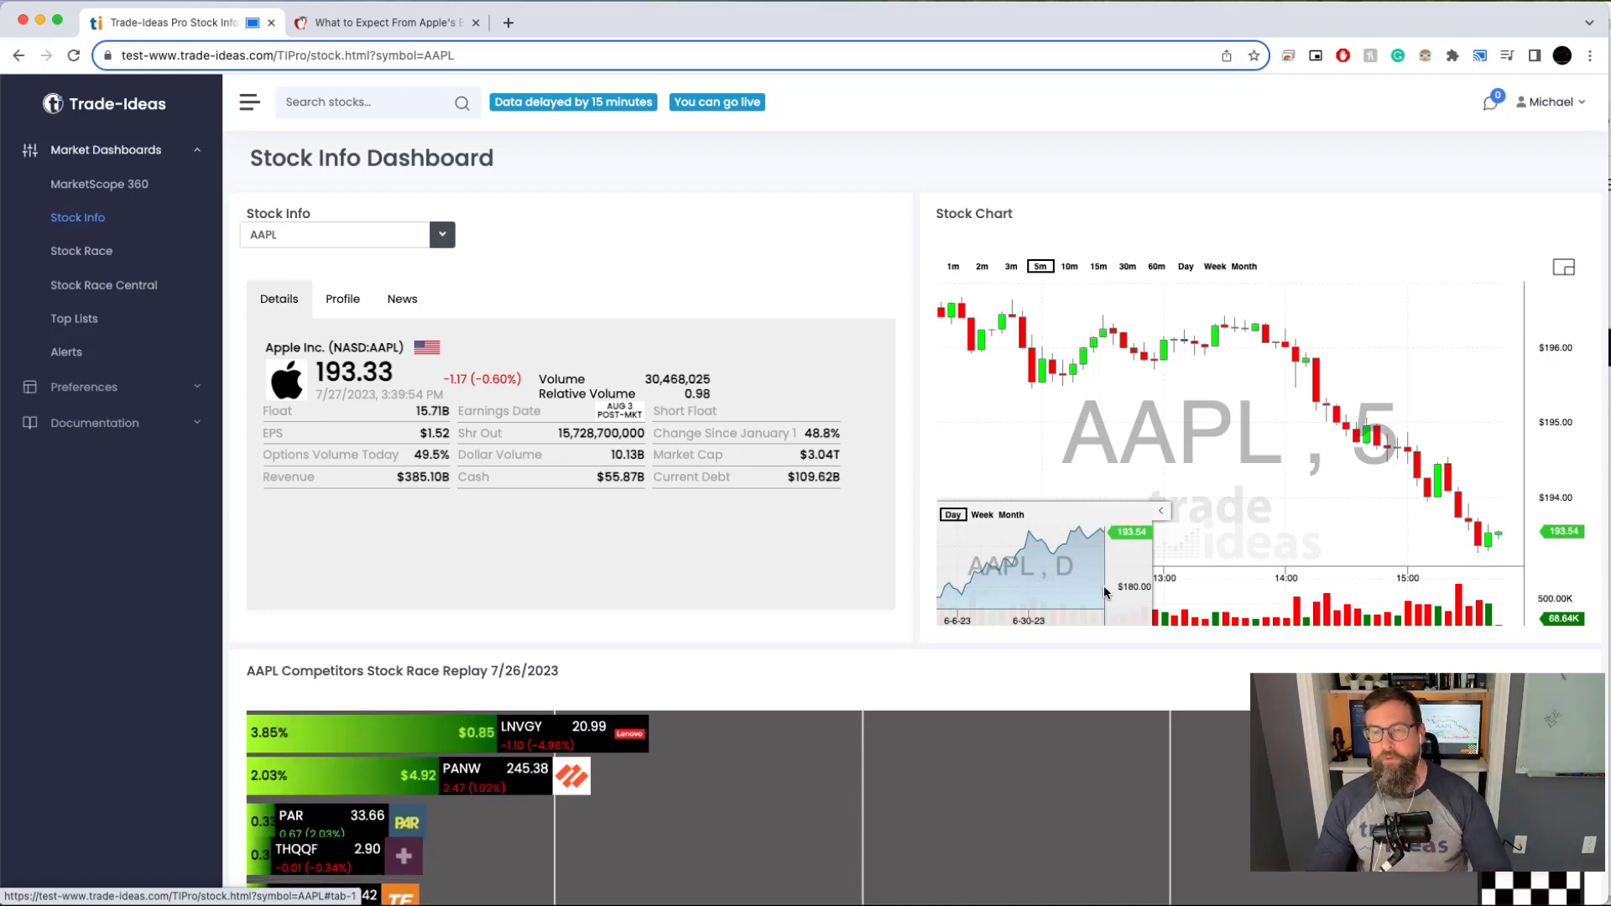
Step: Try 60m and Week timeframes, then swap so daily candles are main with a weekly inset
{"action": "left_click", "coordinate": [1157, 267]}
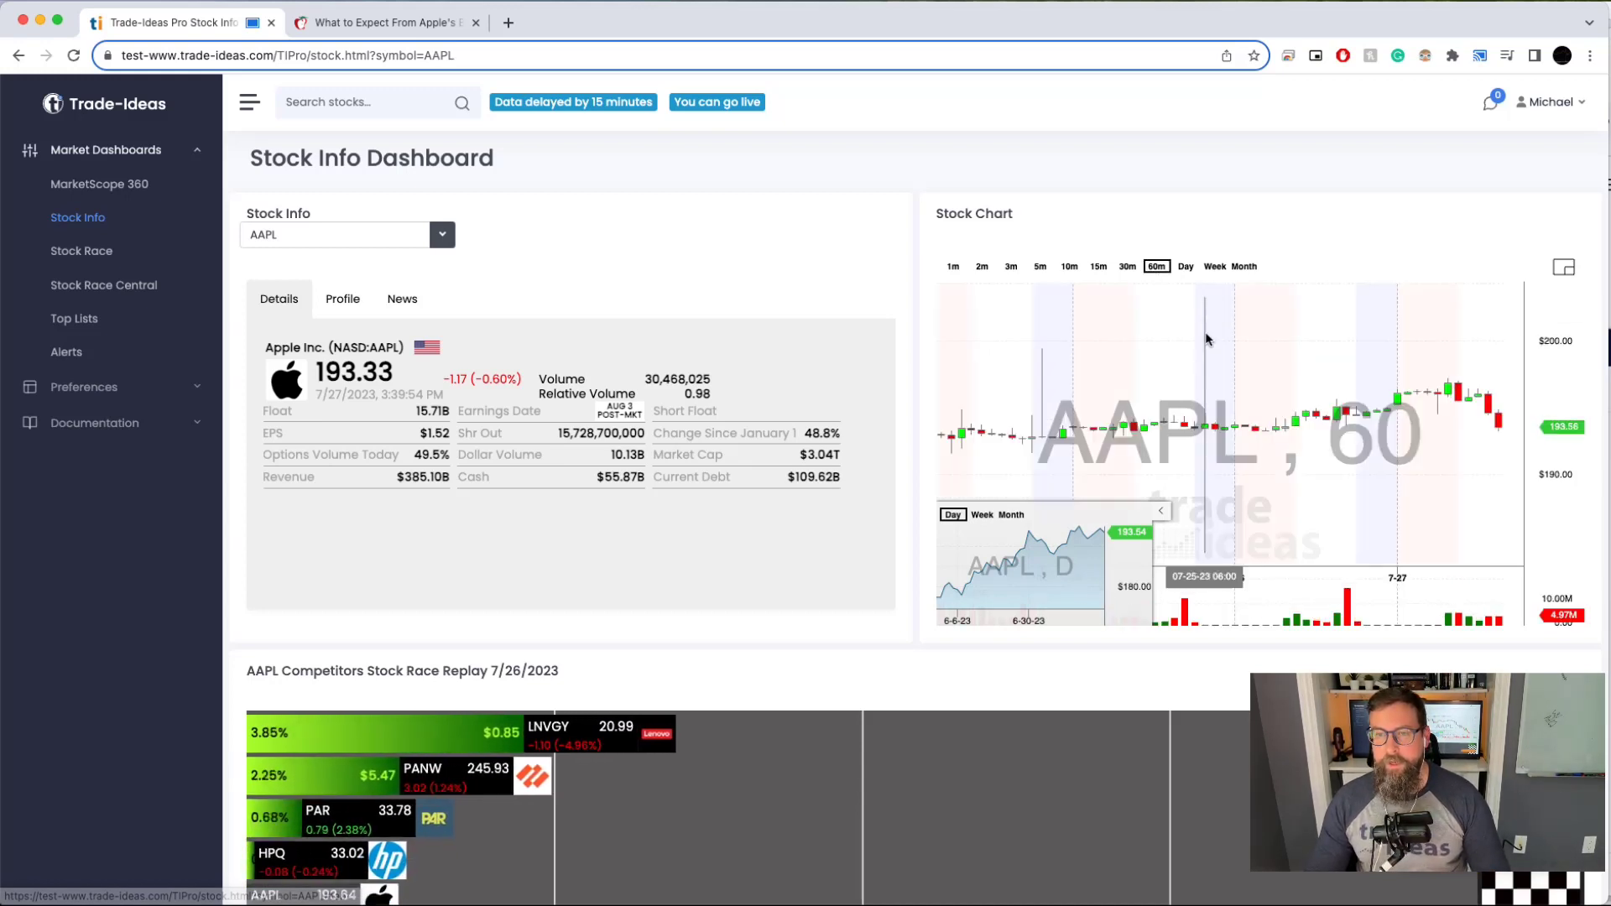
{"action": "left_click", "coordinate": [1215, 267]}
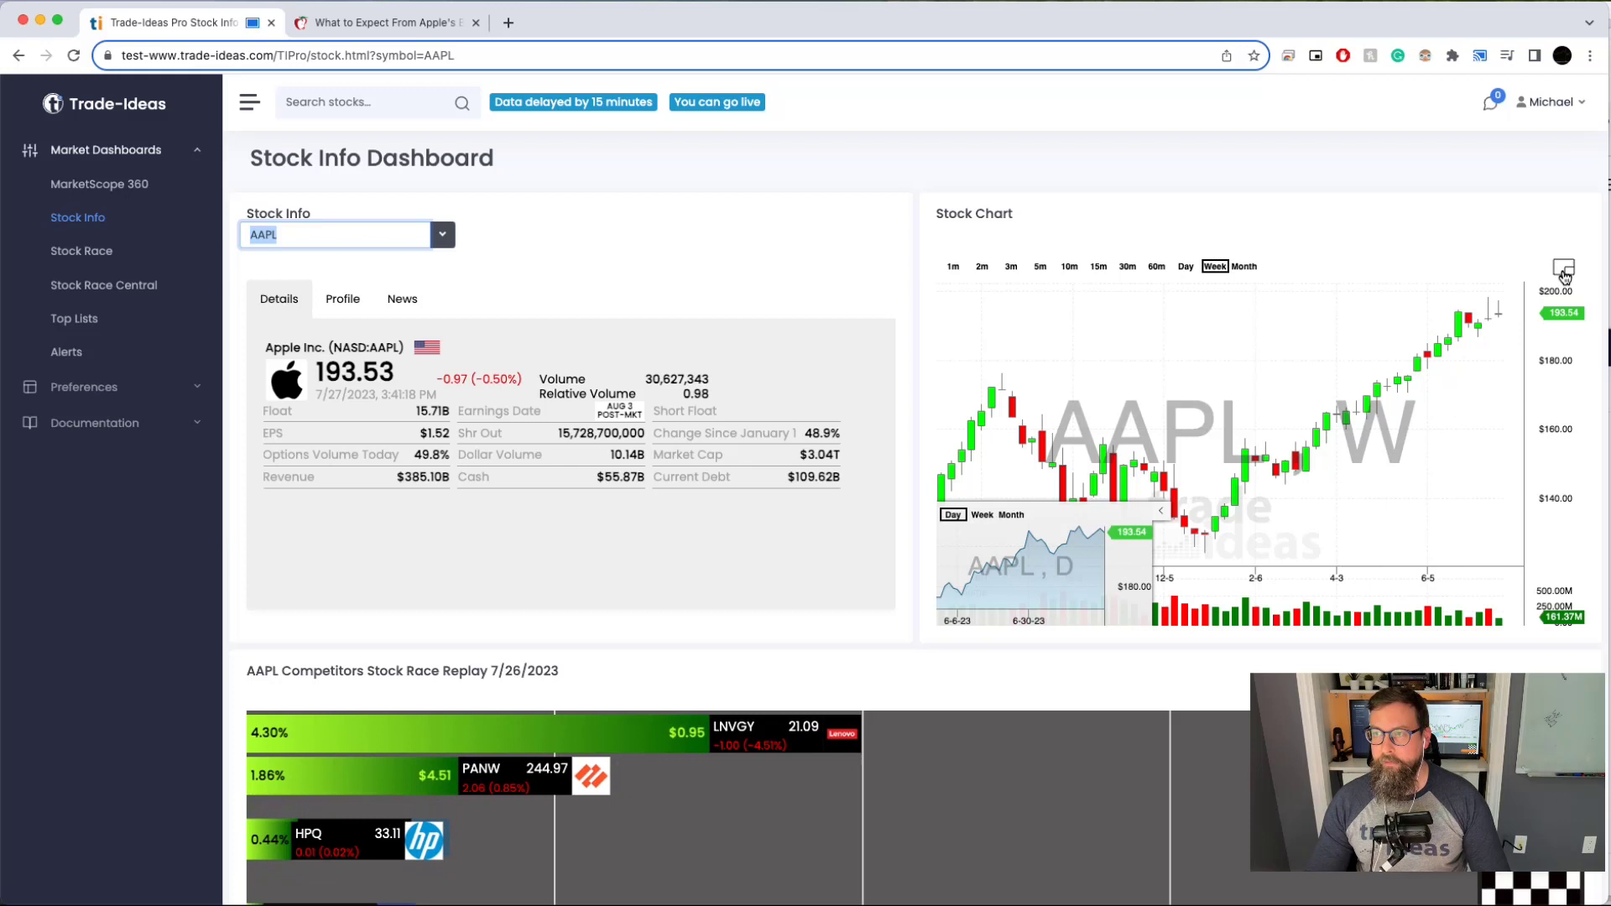
{"action": "left_click", "coordinate": [1565, 273]}
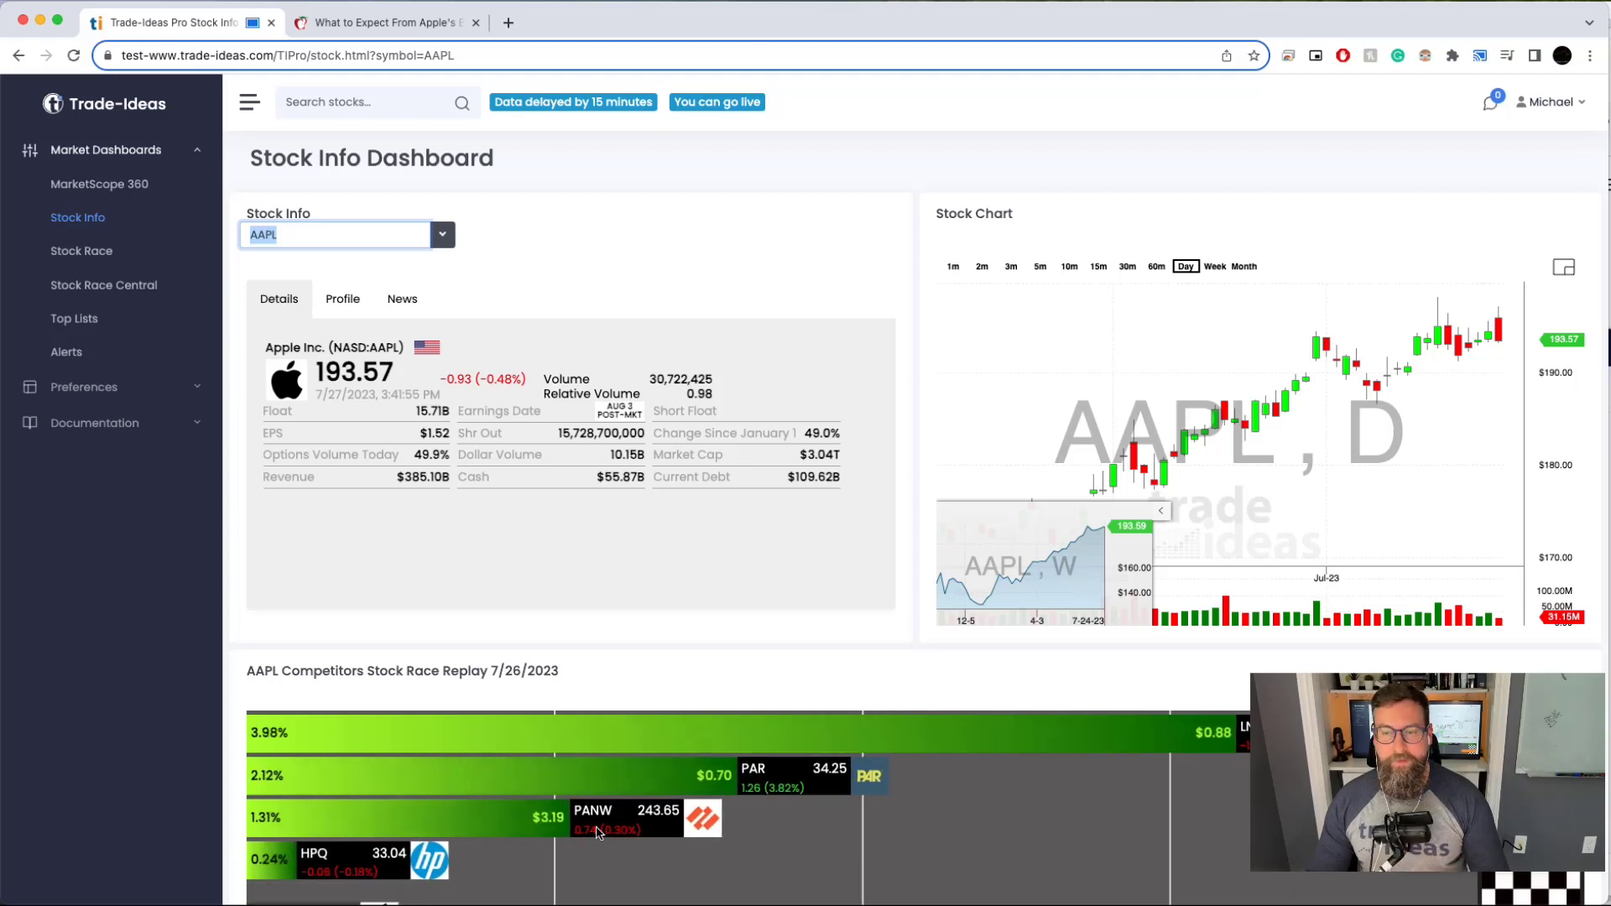
Step: Load Lenovo (LNVGY) from its competitors stock race card into Stock Info
{"action": "left_click", "coordinate": [840, 733]}
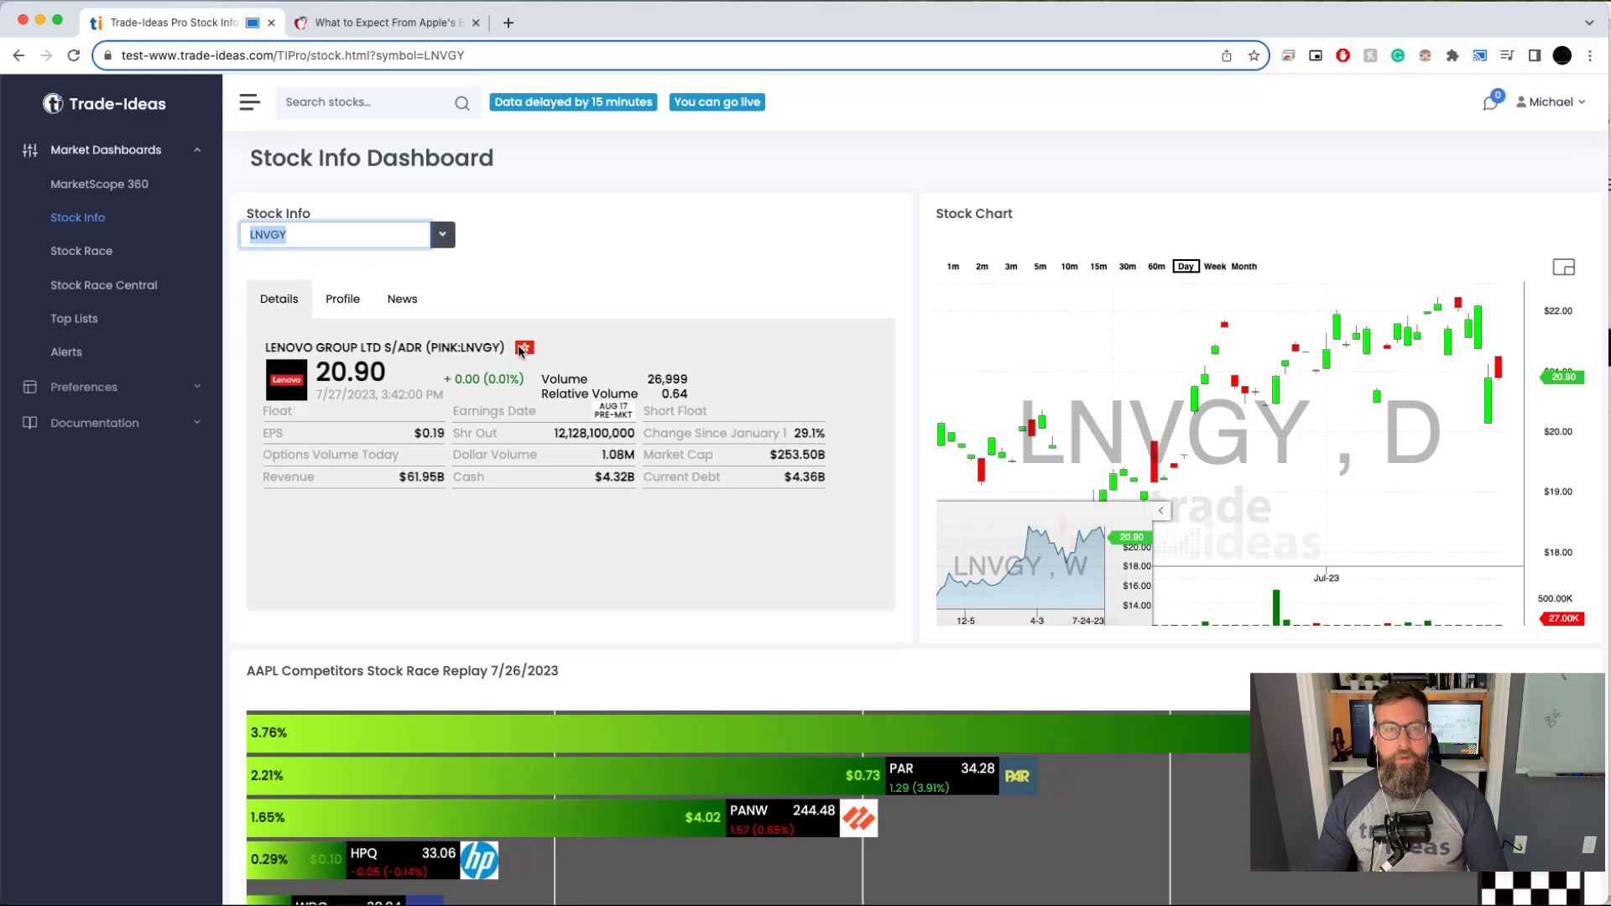
{"action": "mouse_move", "coordinate": [525, 350]}
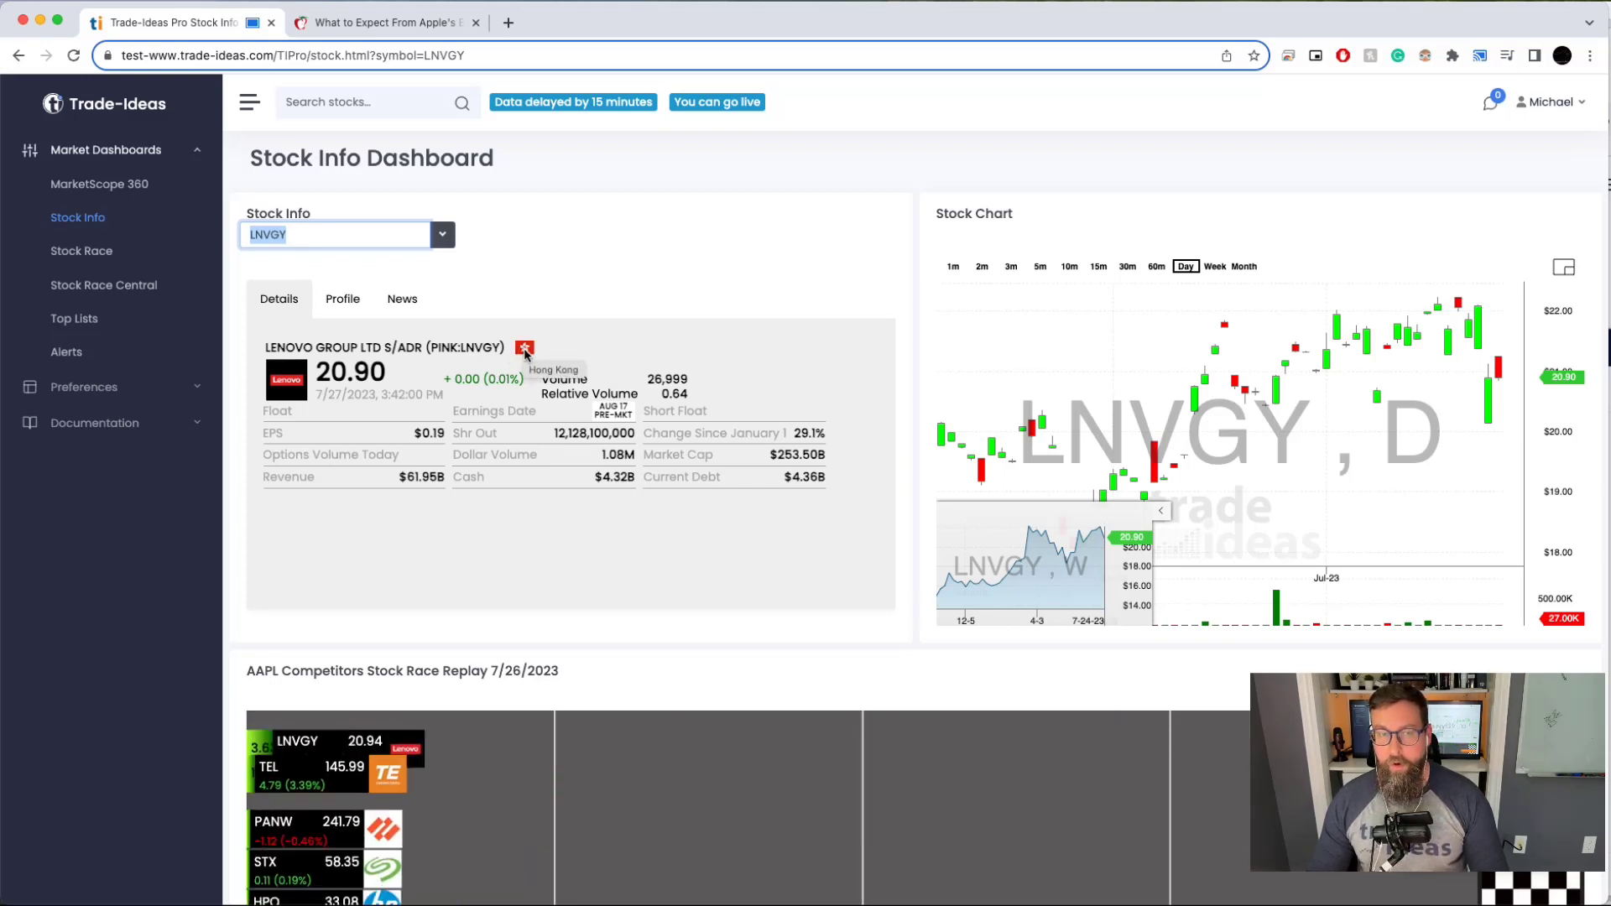
{"action": "left_click", "coordinate": [450, 347]}
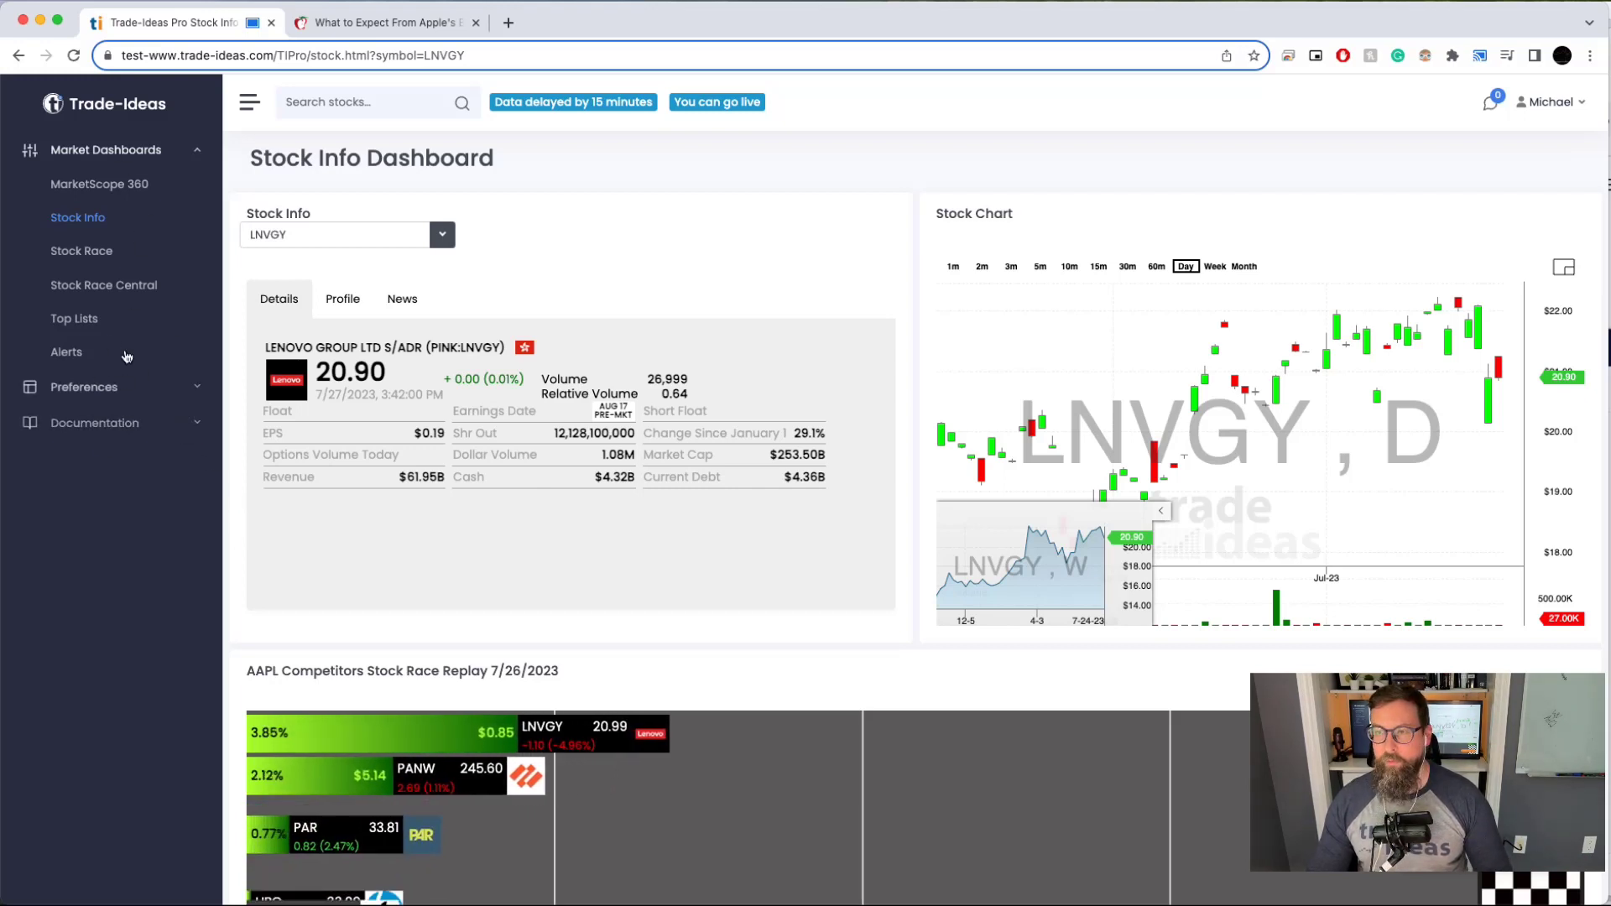
Step: Open Settings and try the Colored and Dark colour schemes before returning to Default
{"action": "left_click", "coordinate": [106, 388]}
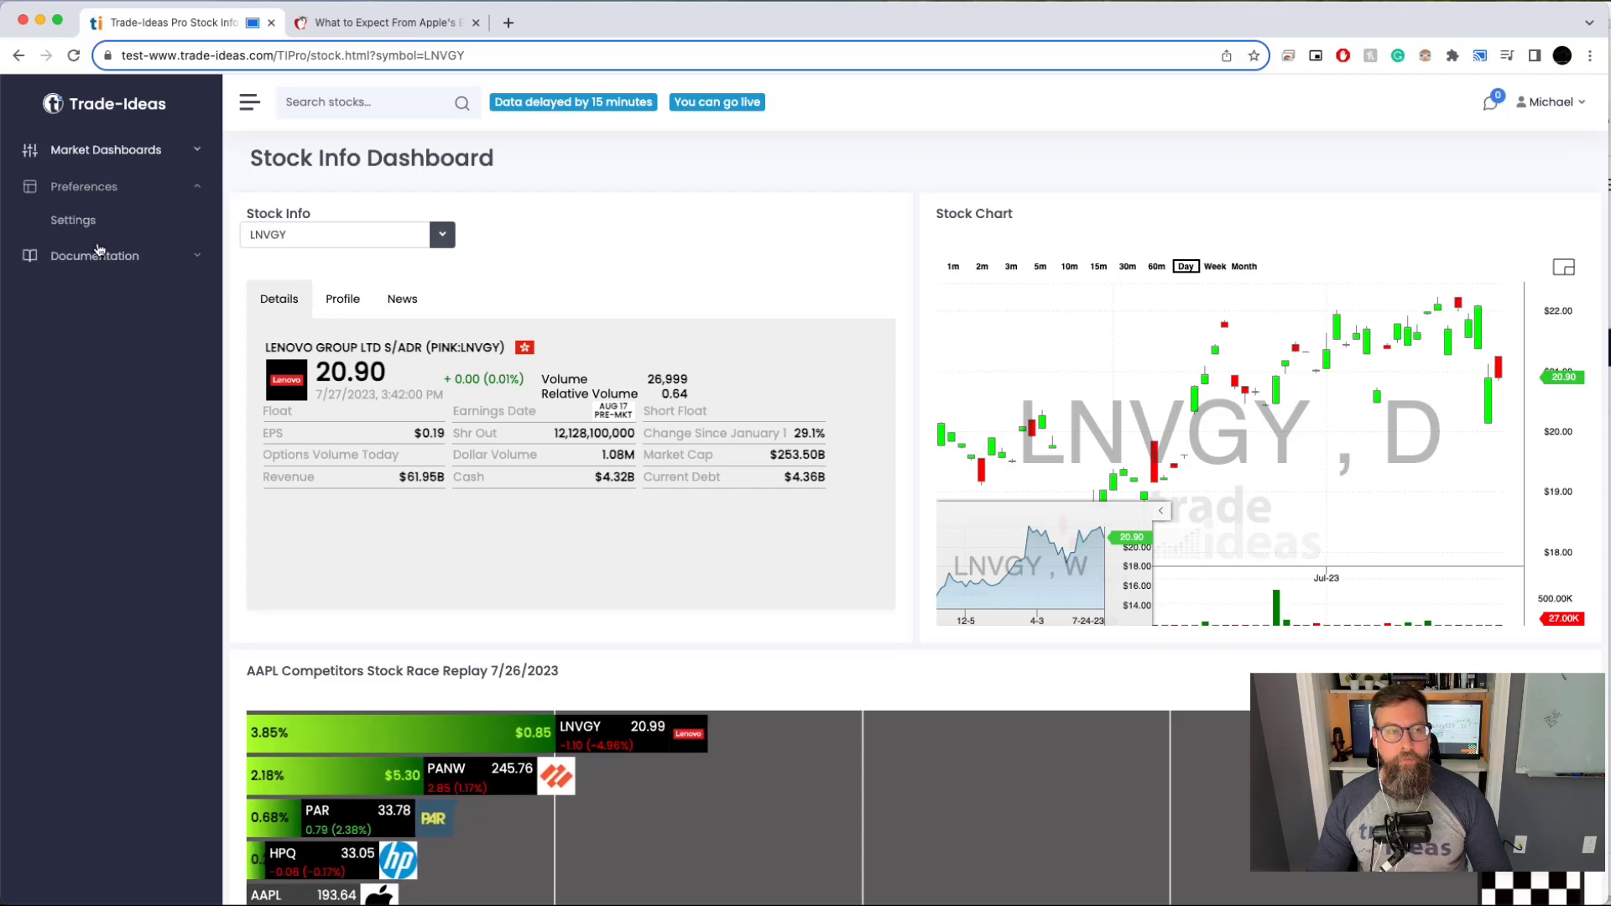
{"action": "left_click", "coordinate": [73, 219]}
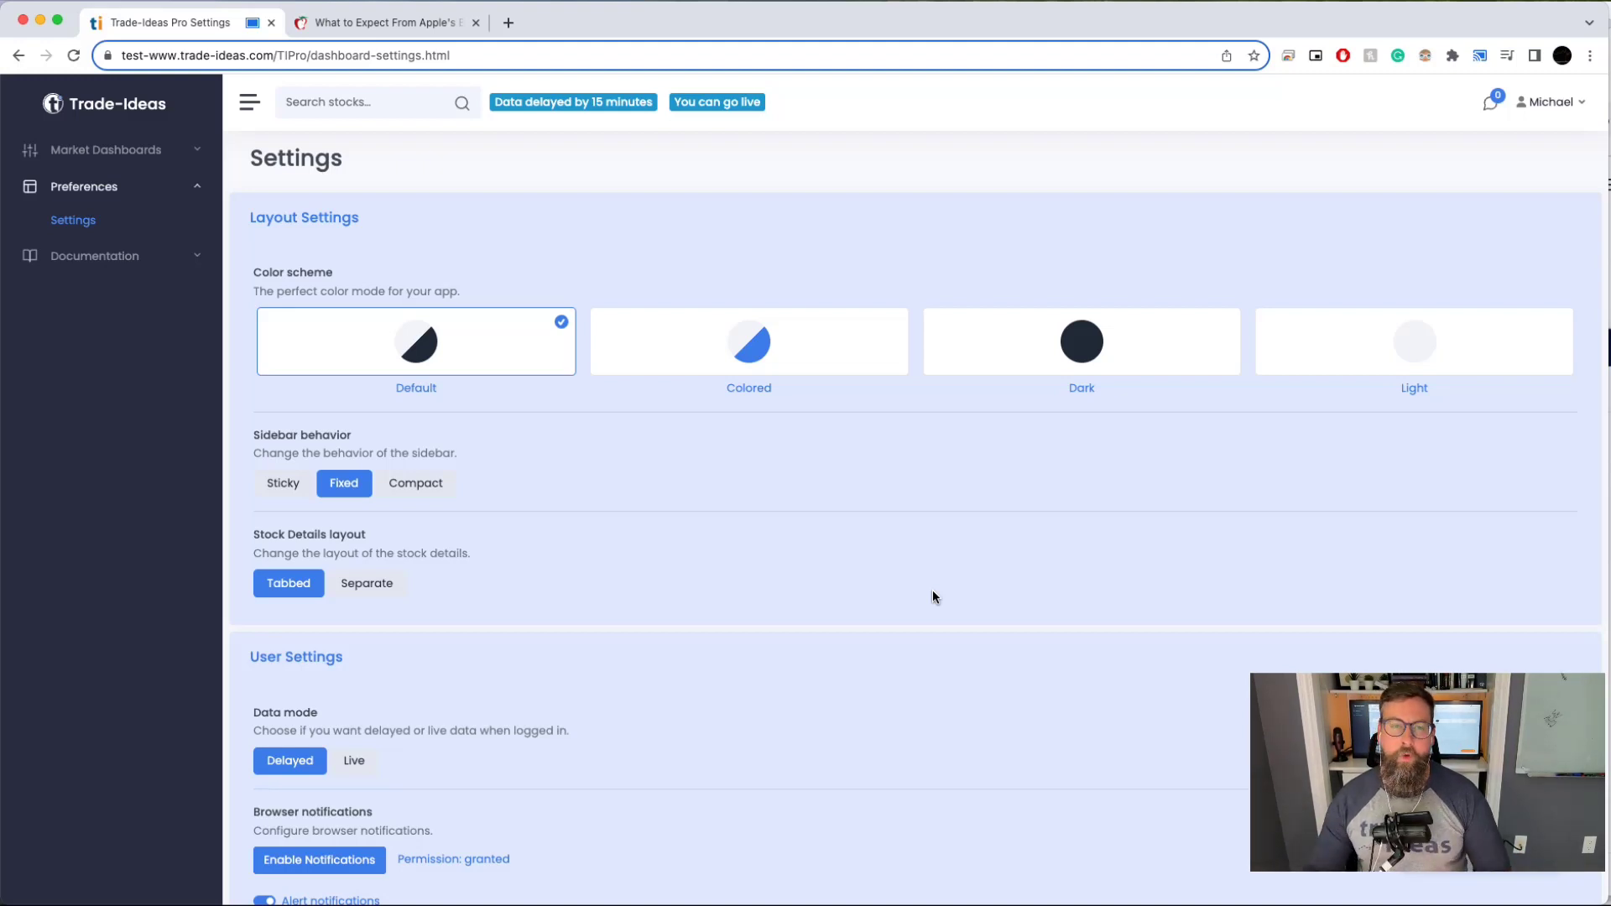
{"action": "left_click", "coordinate": [687, 354]}
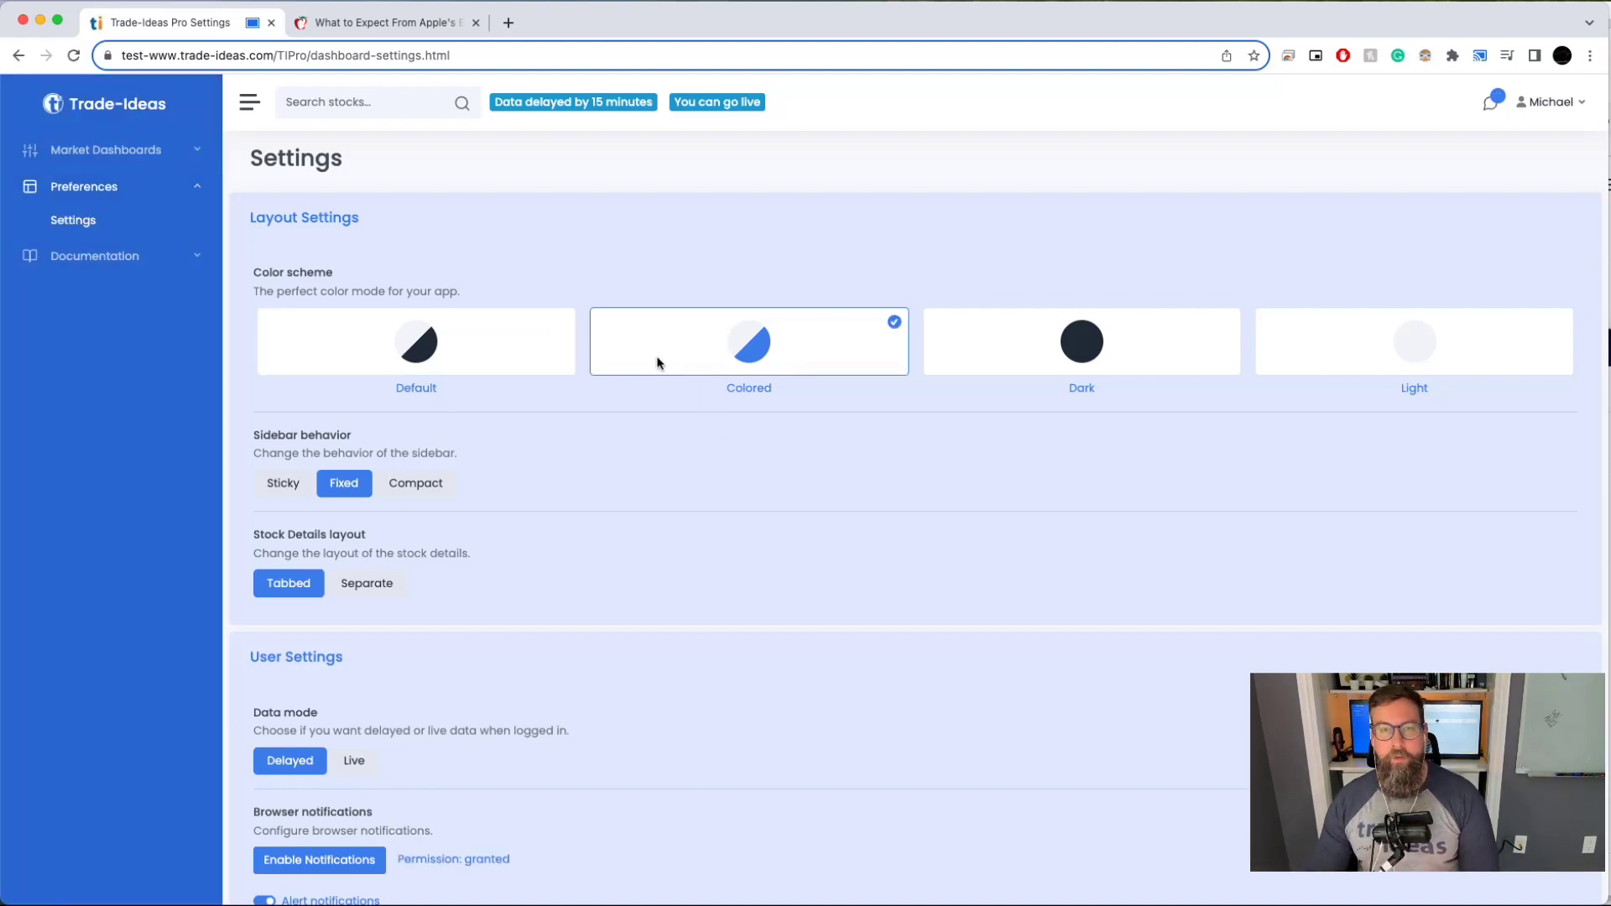
{"action": "left_click", "coordinate": [1025, 351]}
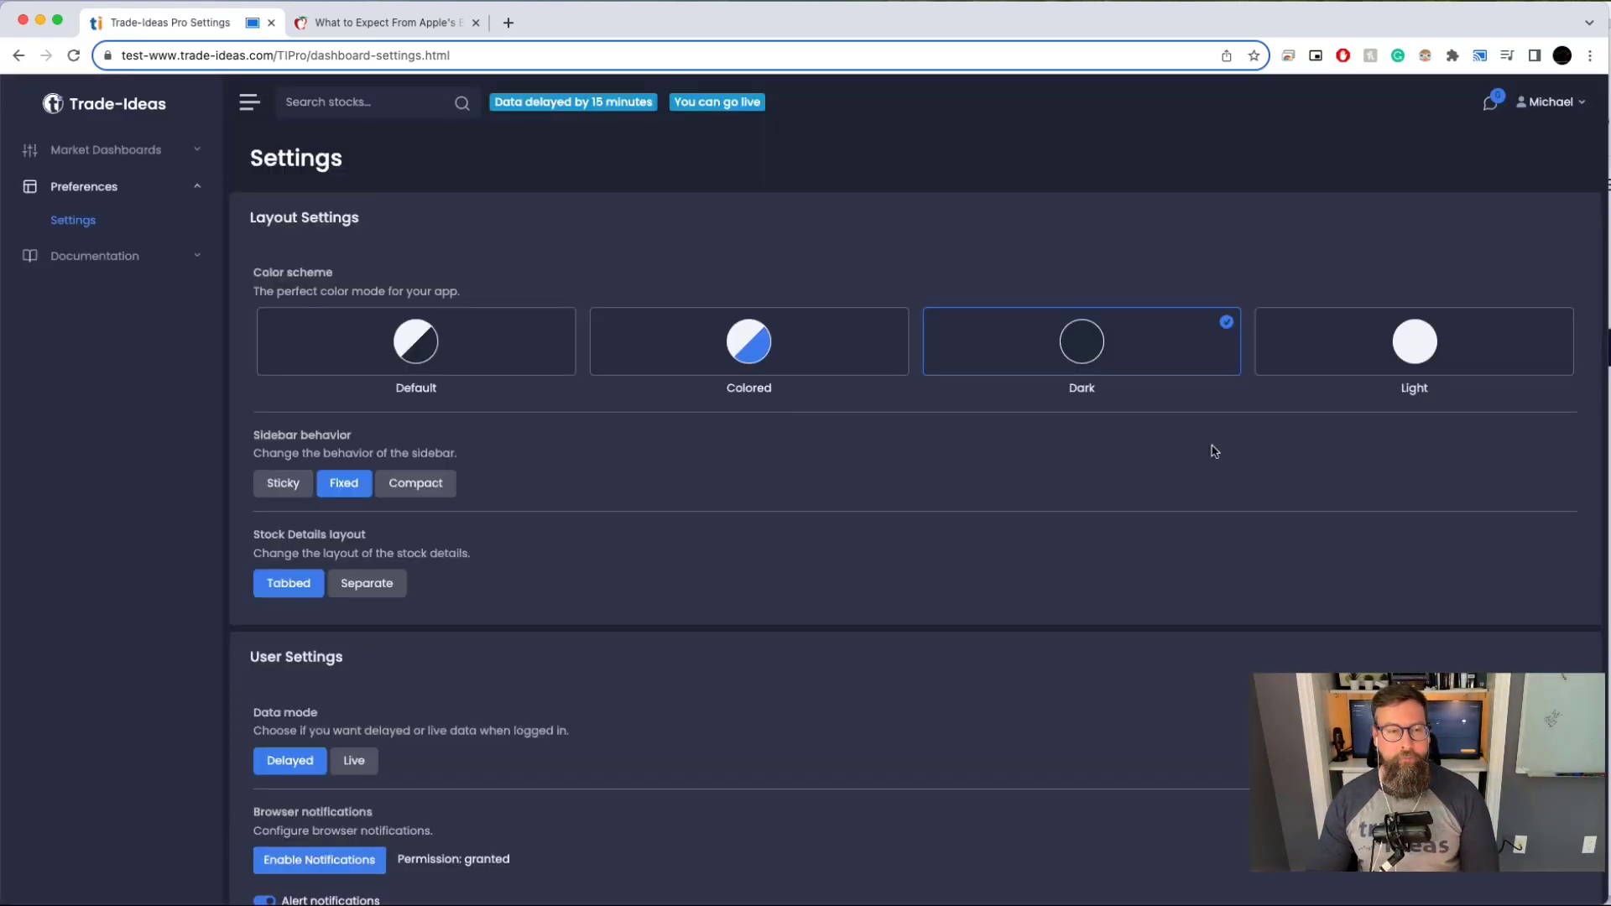
{"action": "left_click", "coordinate": [447, 349]}
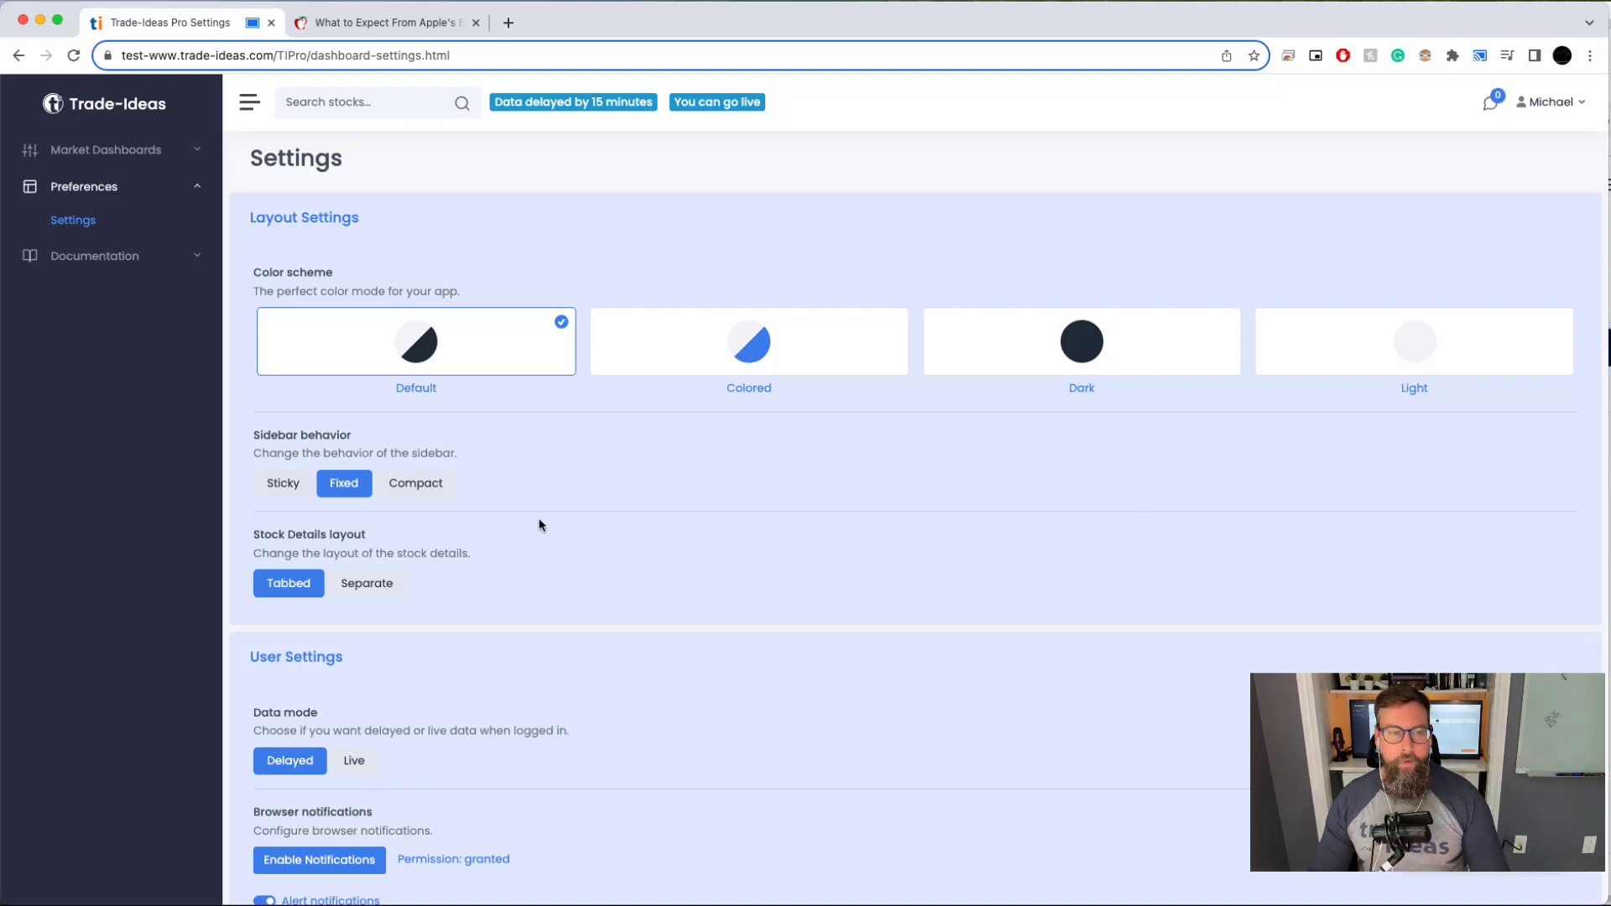
Step: Switch sidebar behavior to Compact and preview the icon-only navigation
{"action": "left_click", "coordinate": [436, 492]}
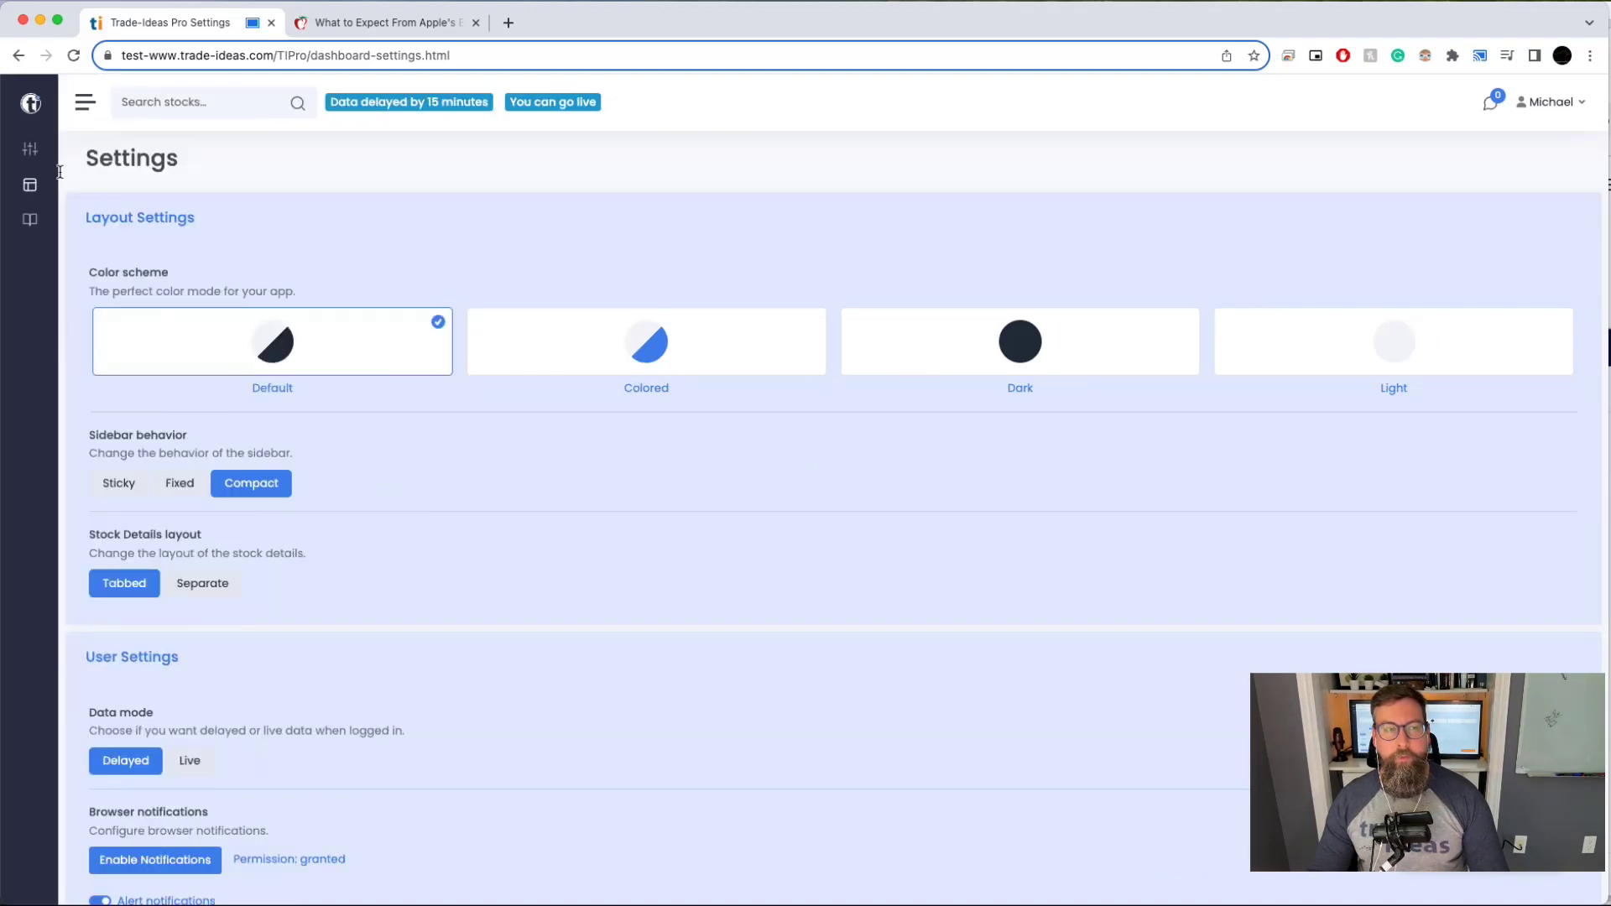
{"action": "mouse_move", "coordinate": [43, 159]}
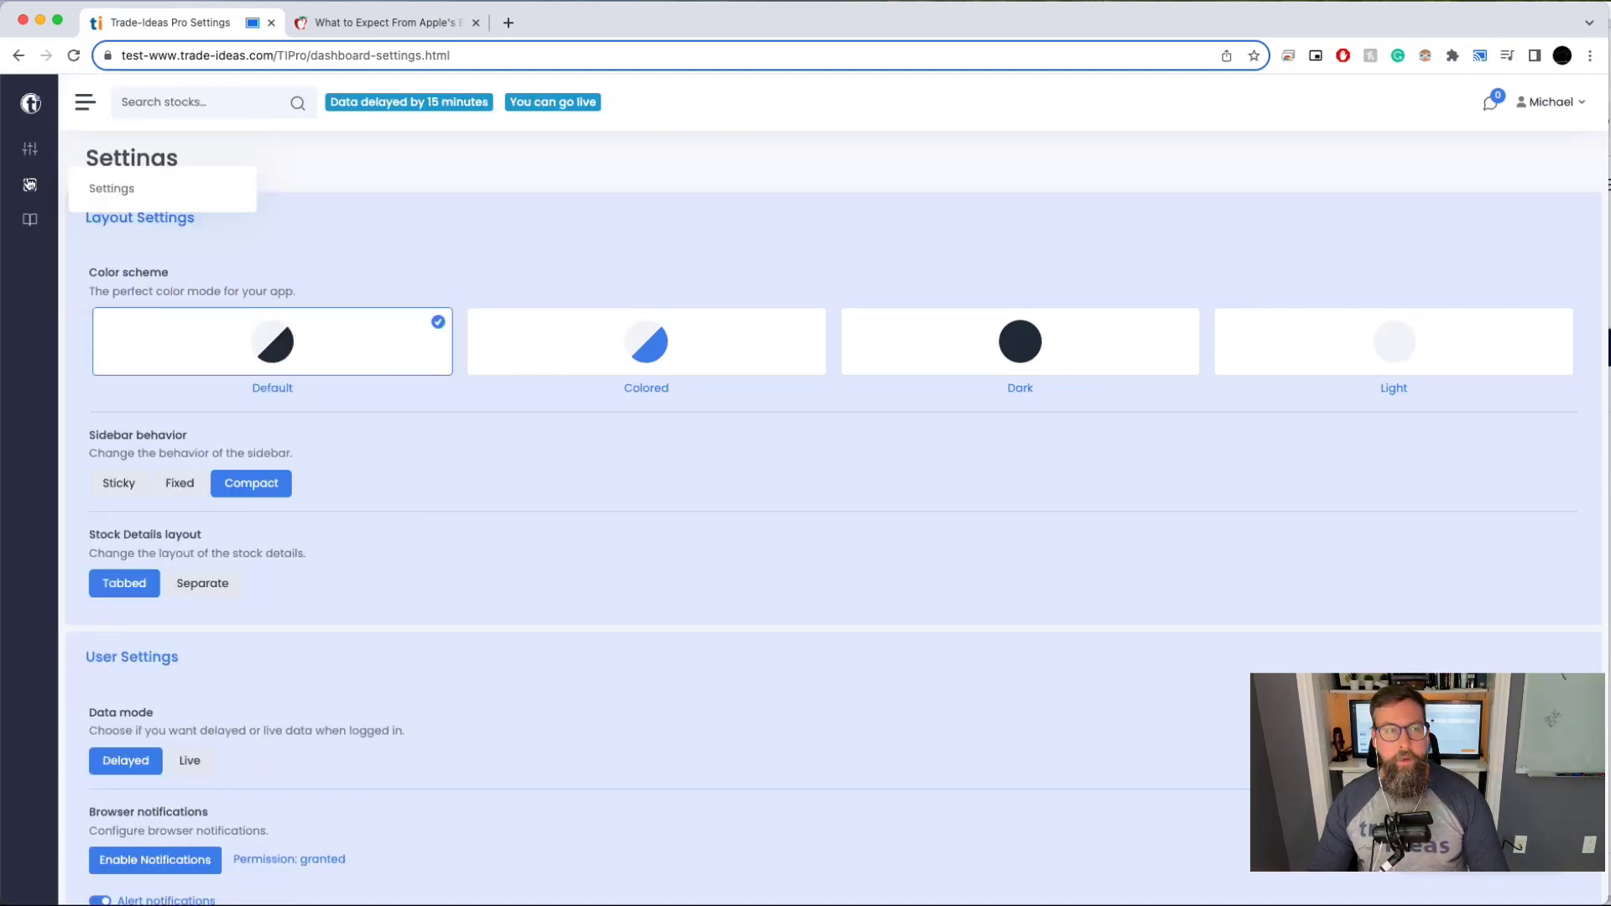
{"action": "mouse_move", "coordinate": [54, 229]}
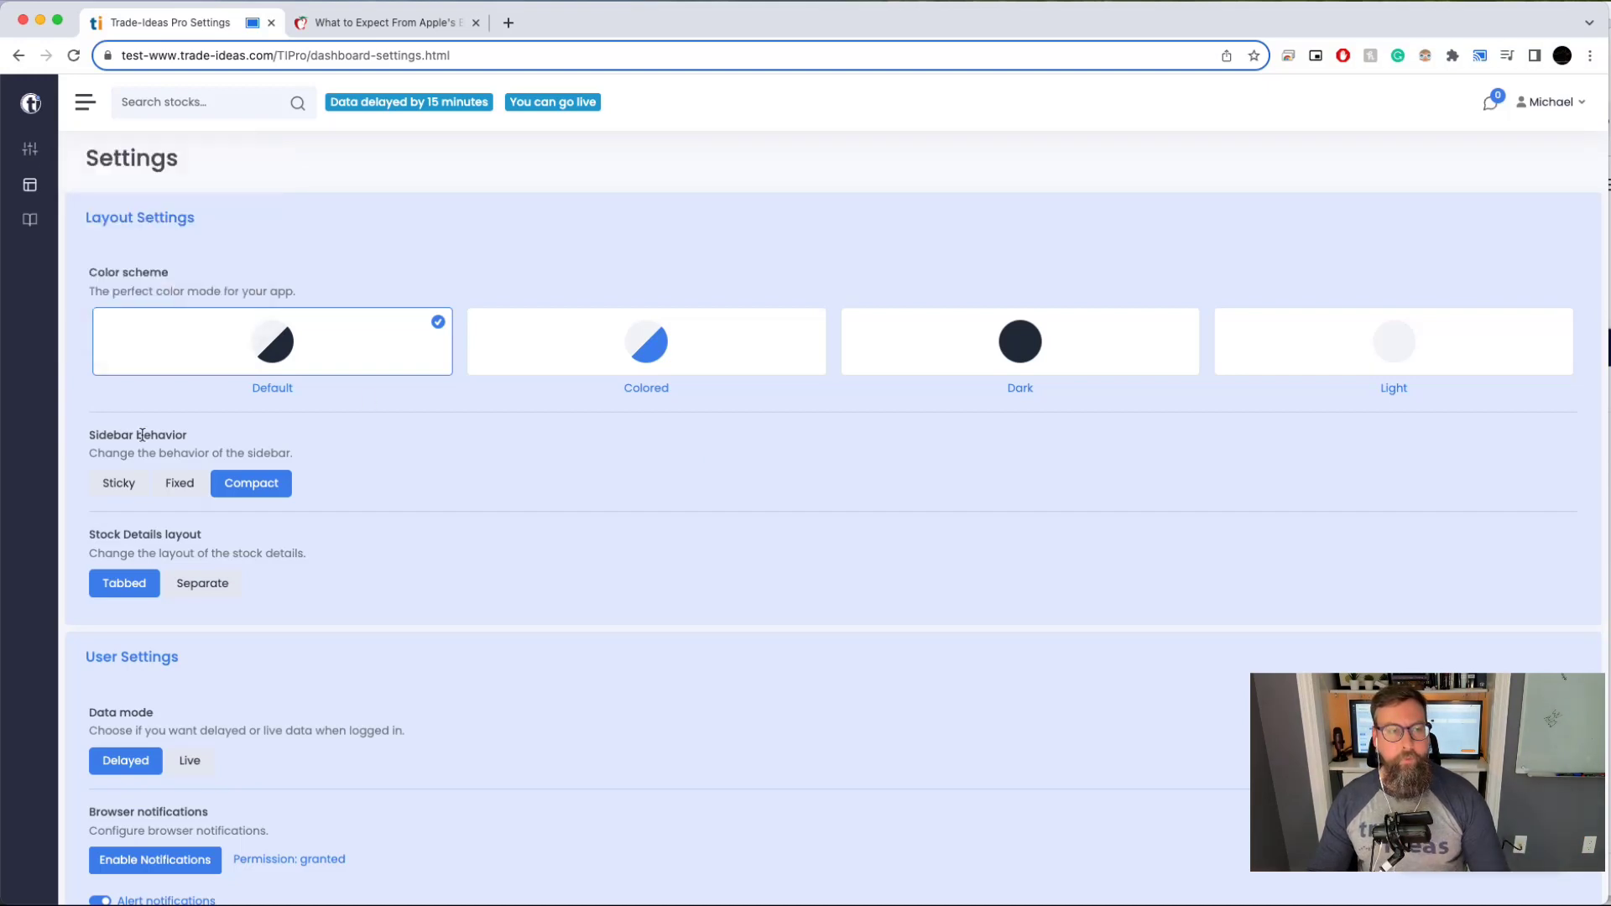
Step: Restore the Fixed sidebar and set the Stock Details layout to Separate
{"action": "left_click", "coordinate": [179, 484]}
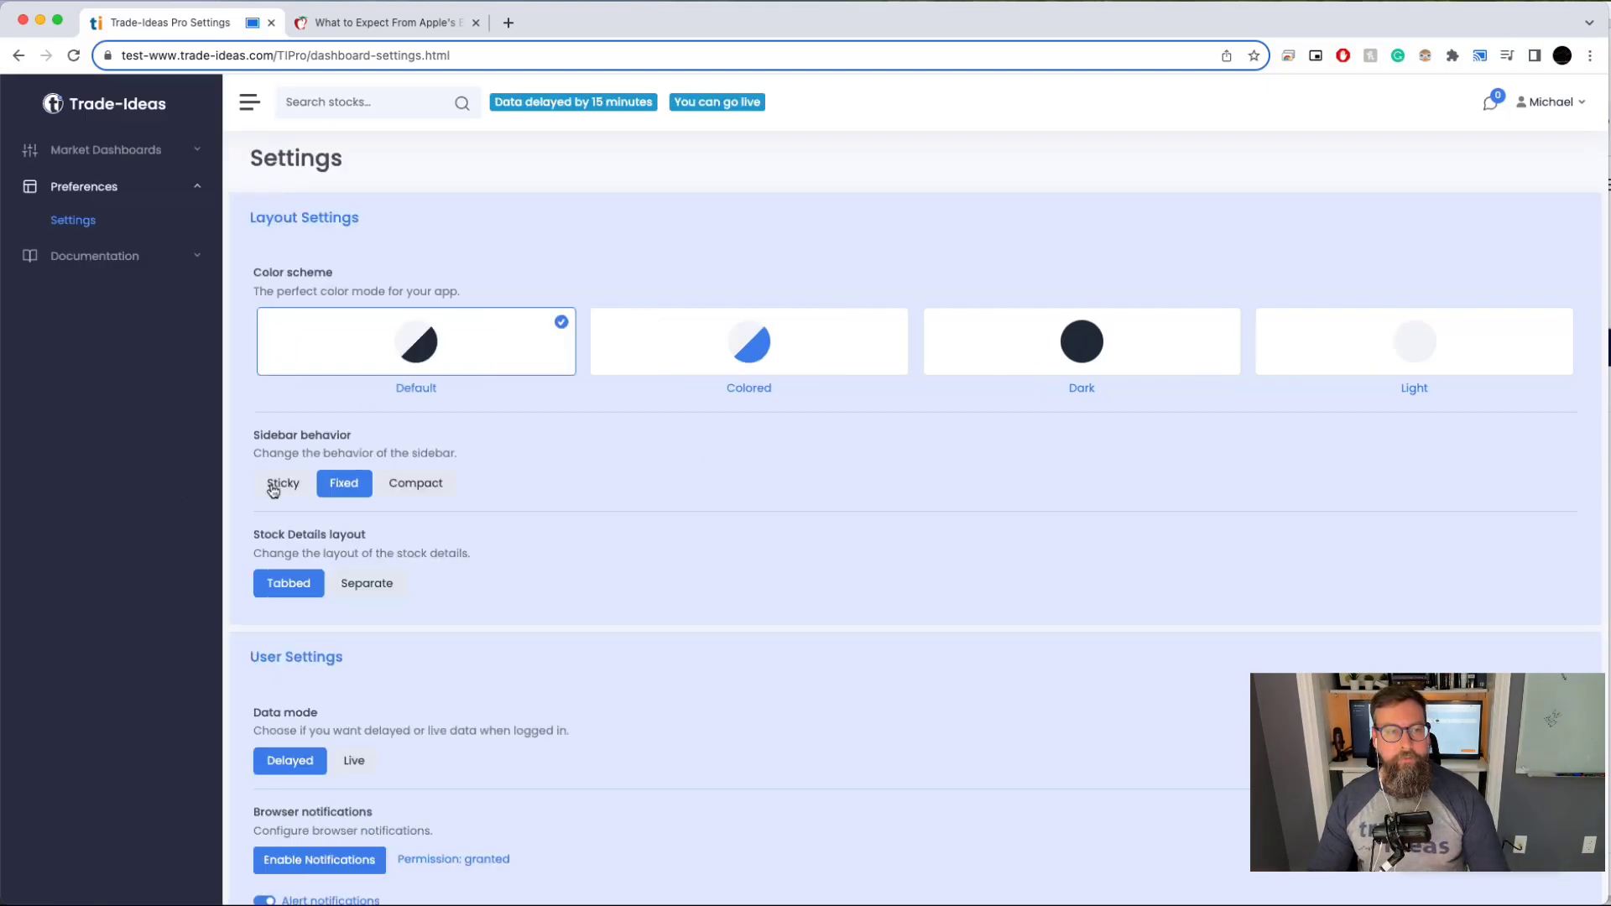
{"action": "left_click", "coordinate": [273, 488]}
{"action": "left_click", "coordinate": [334, 487]}
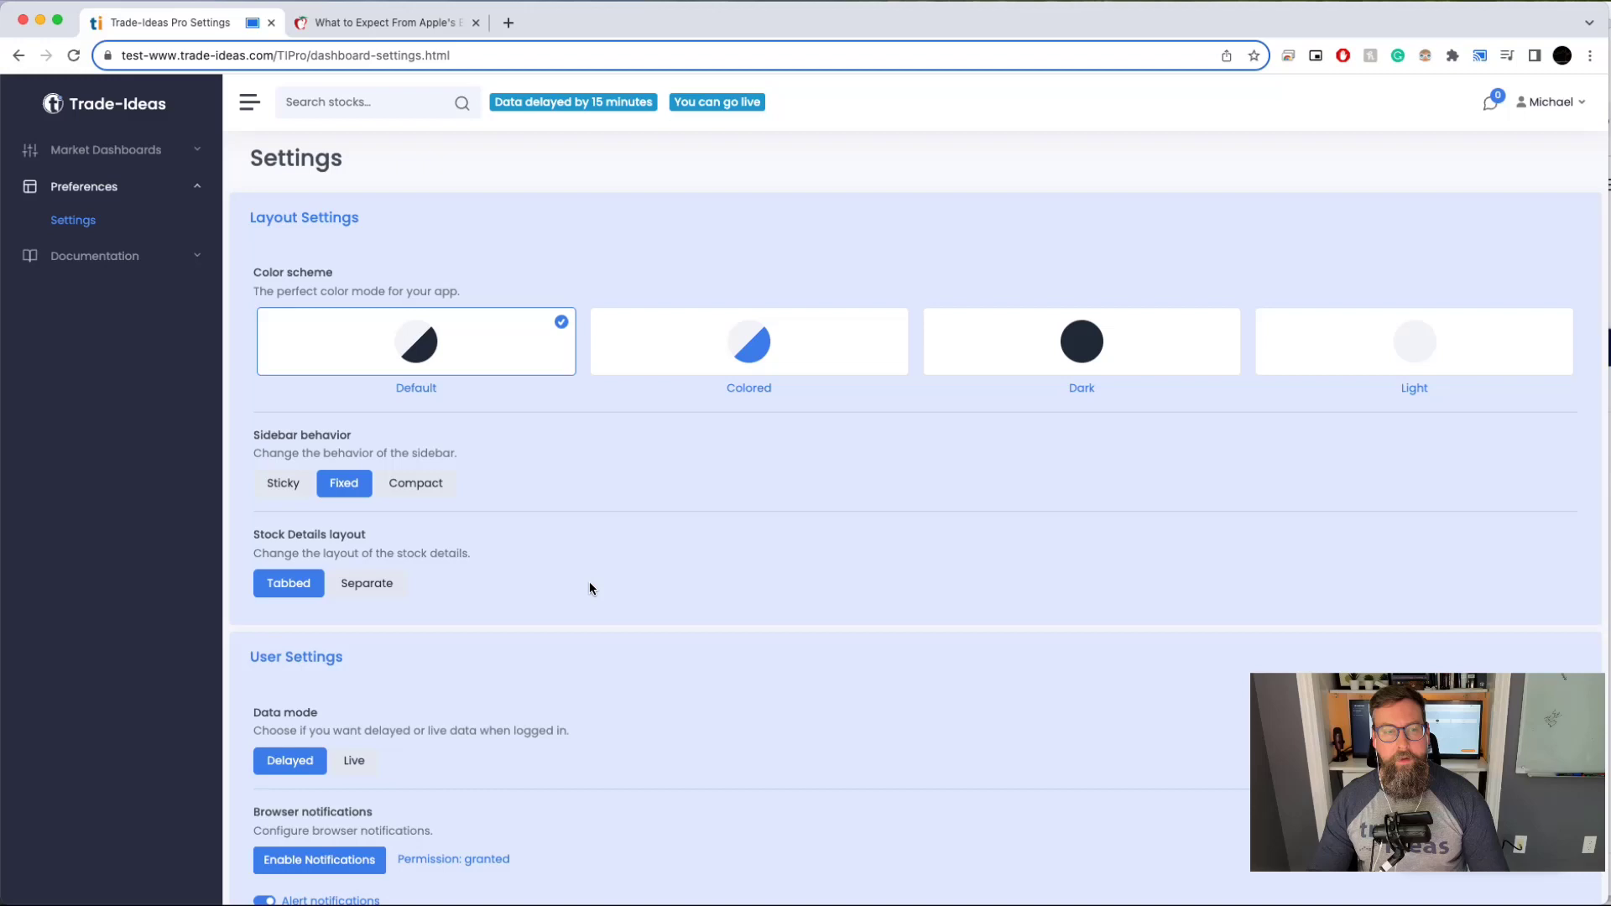
{"action": "scroll", "coordinate": [373, 573], "scroll_direction": "down", "scroll_amount": 1}
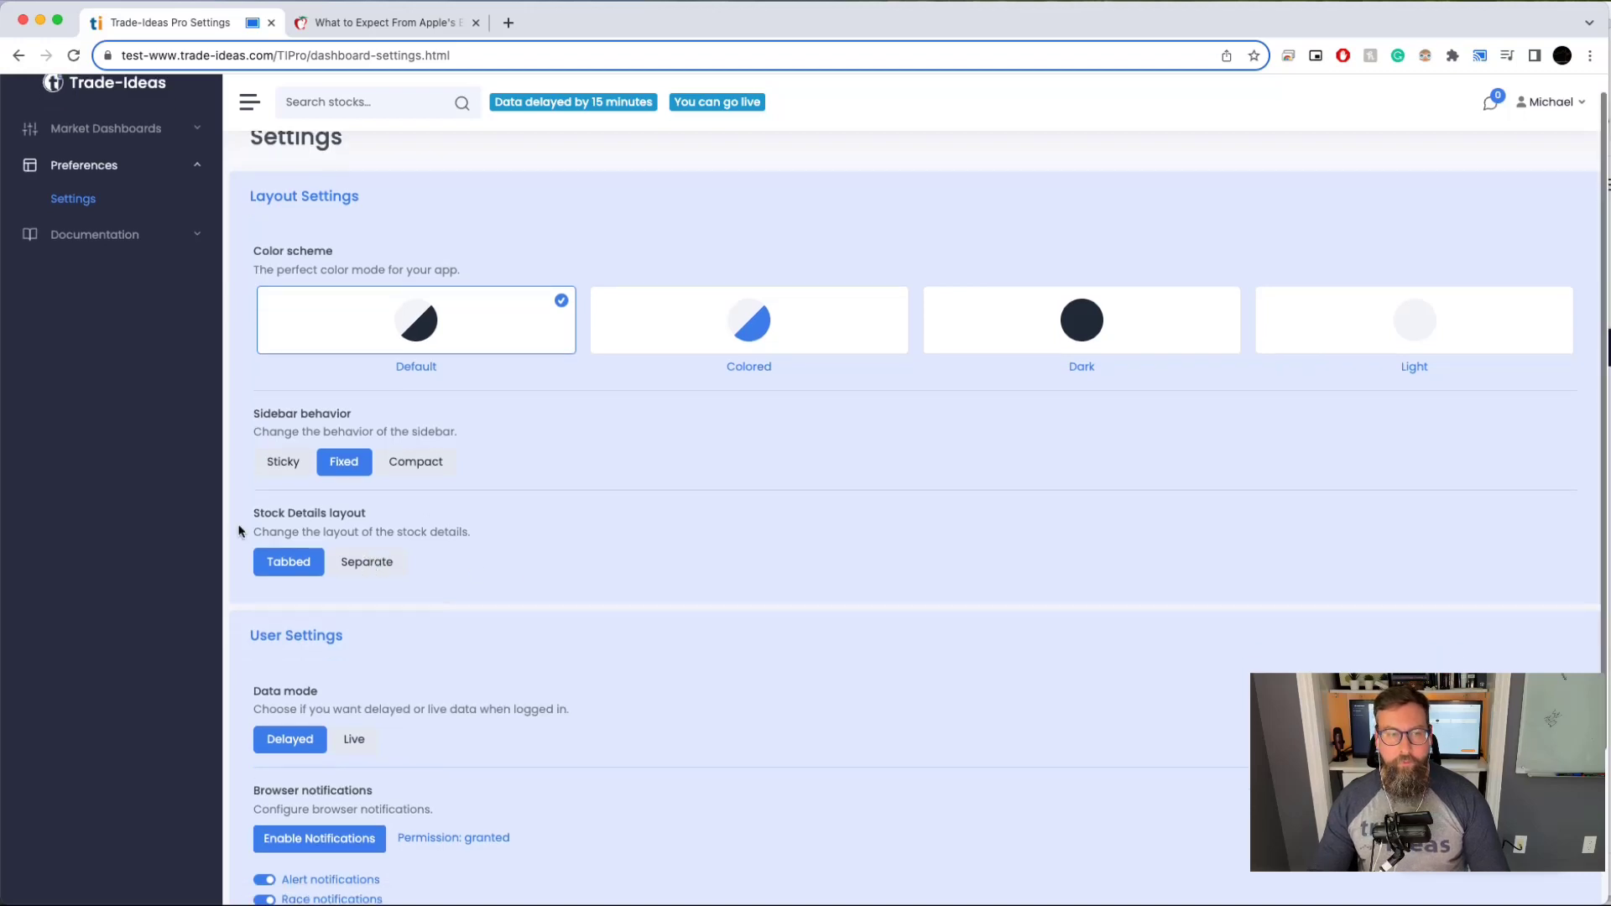
{"action": "left_click_drag", "start_coordinate": [272, 513], "coordinate": [387, 525]}
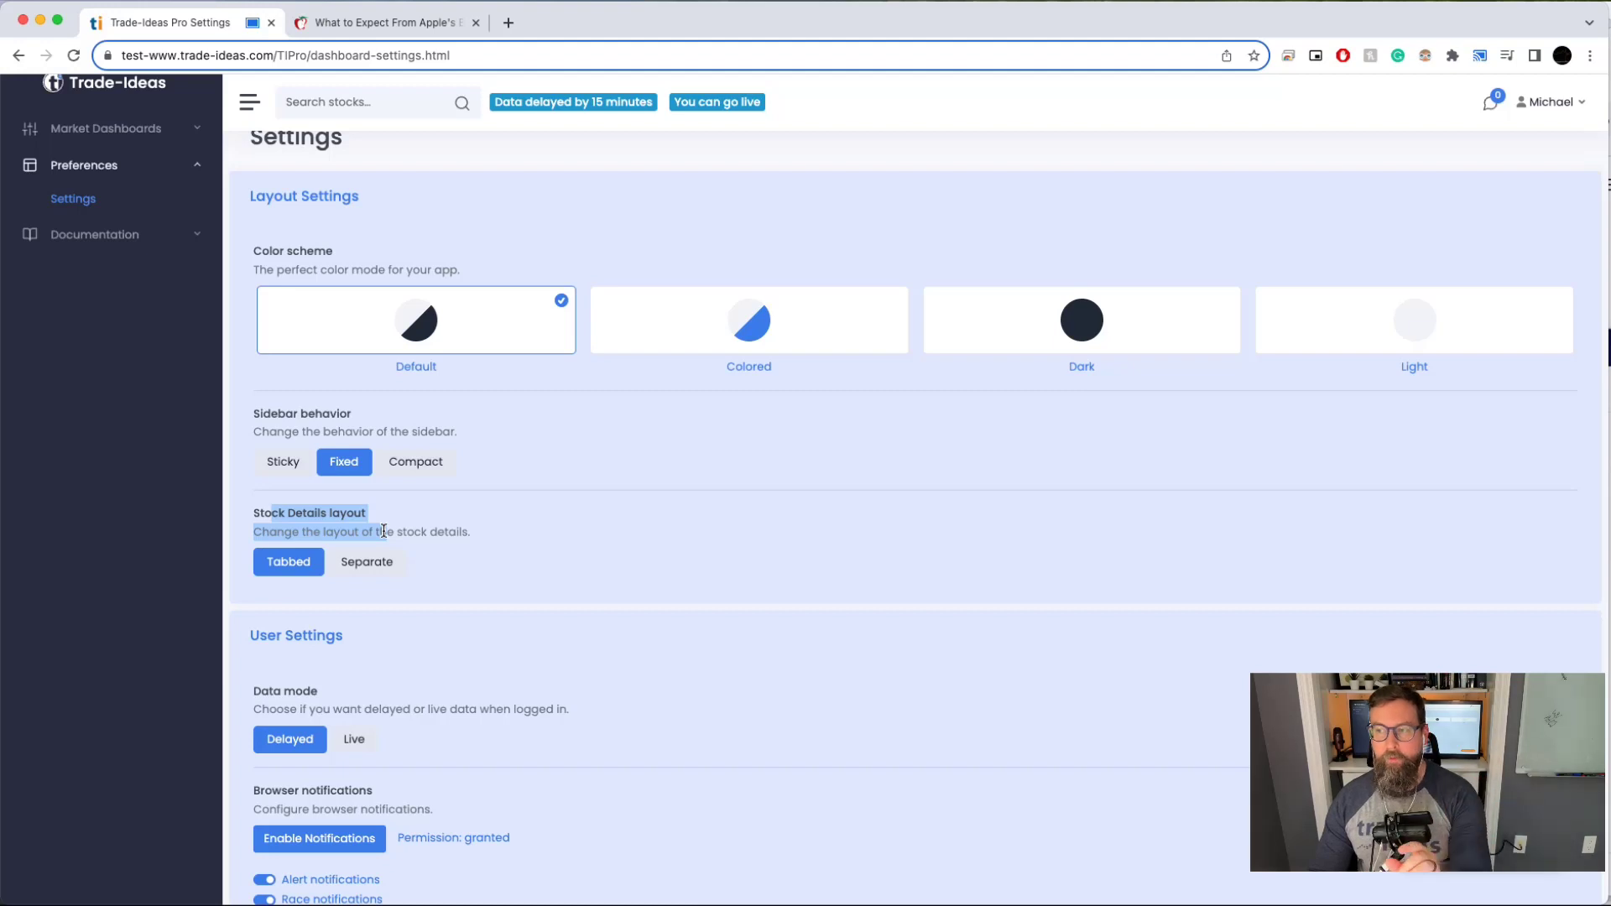
{"action": "left_click", "coordinate": [379, 577]}
Step: Search 'aapl' to reopen Apple's Stock Info and skim the separate company summary panel
{"action": "left_click", "coordinate": [352, 115]}
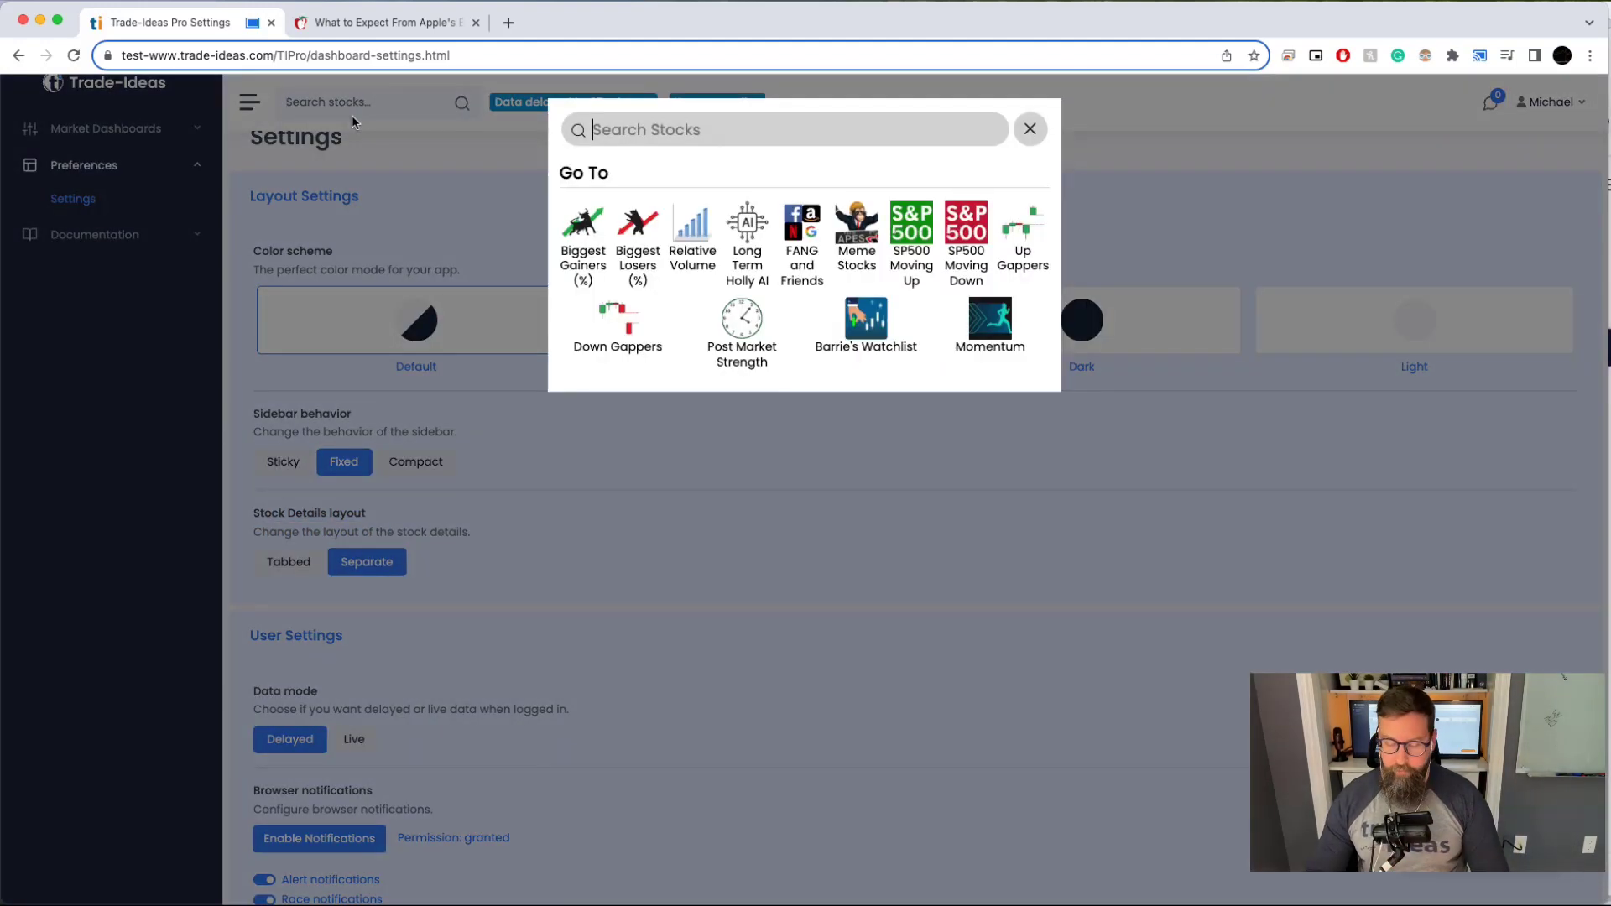
{"action": "type", "text": "aapl"}
{"action": "key", "text": "Return"}
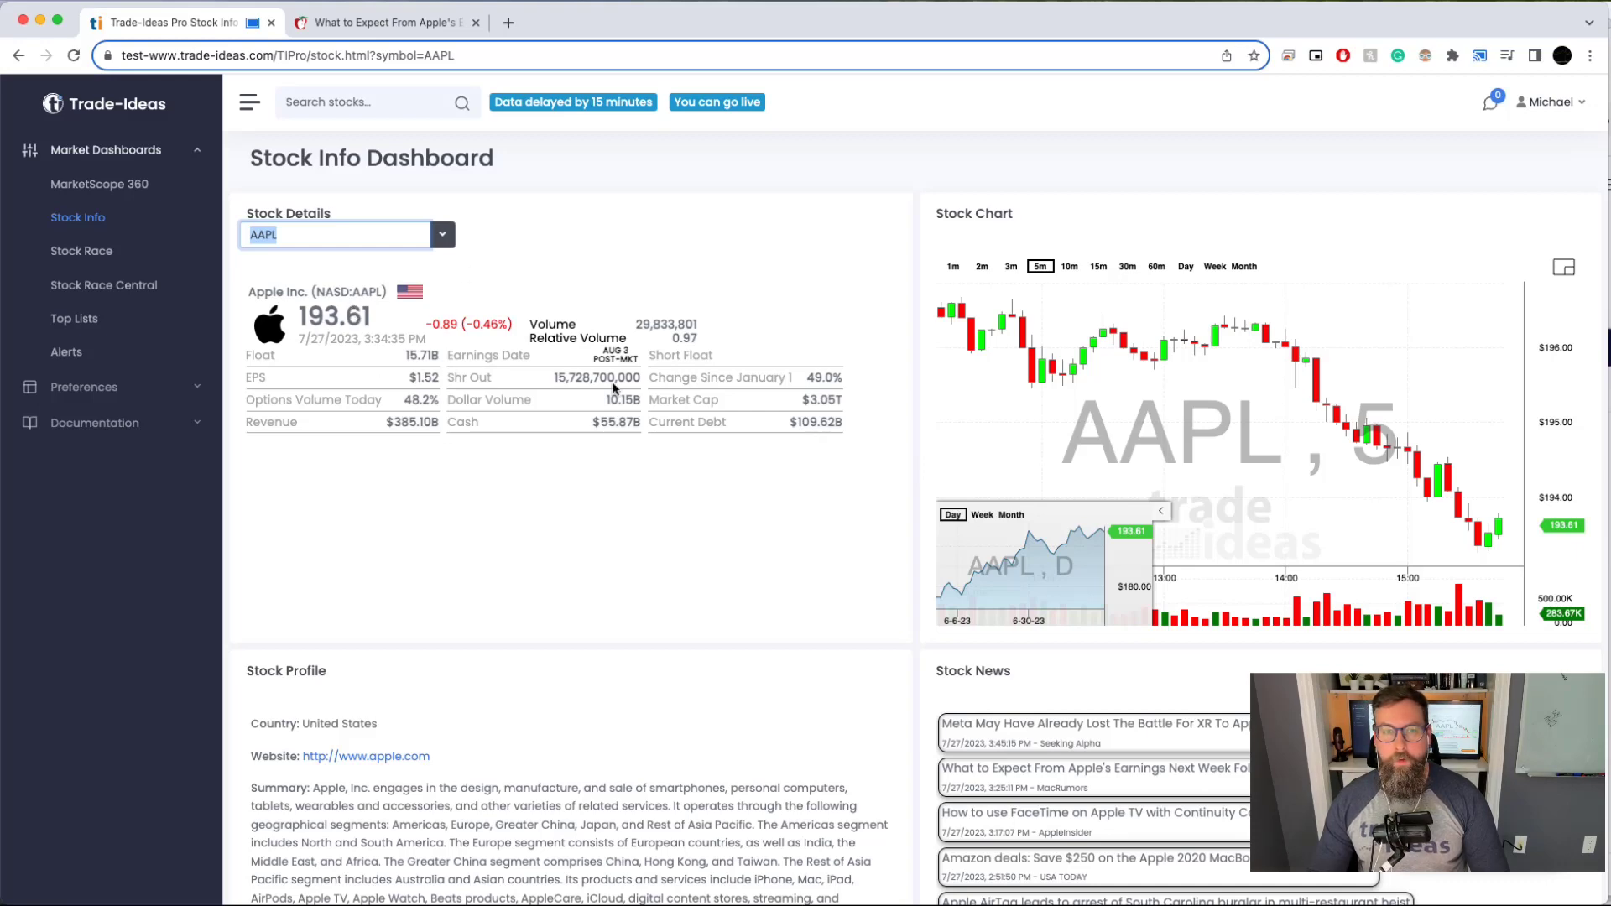
{"action": "scroll", "coordinate": [472, 444], "scroll_direction": "down", "scroll_amount": 1}
{"action": "left_click_drag", "start_coordinate": [398, 751], "coordinate": [654, 741]}
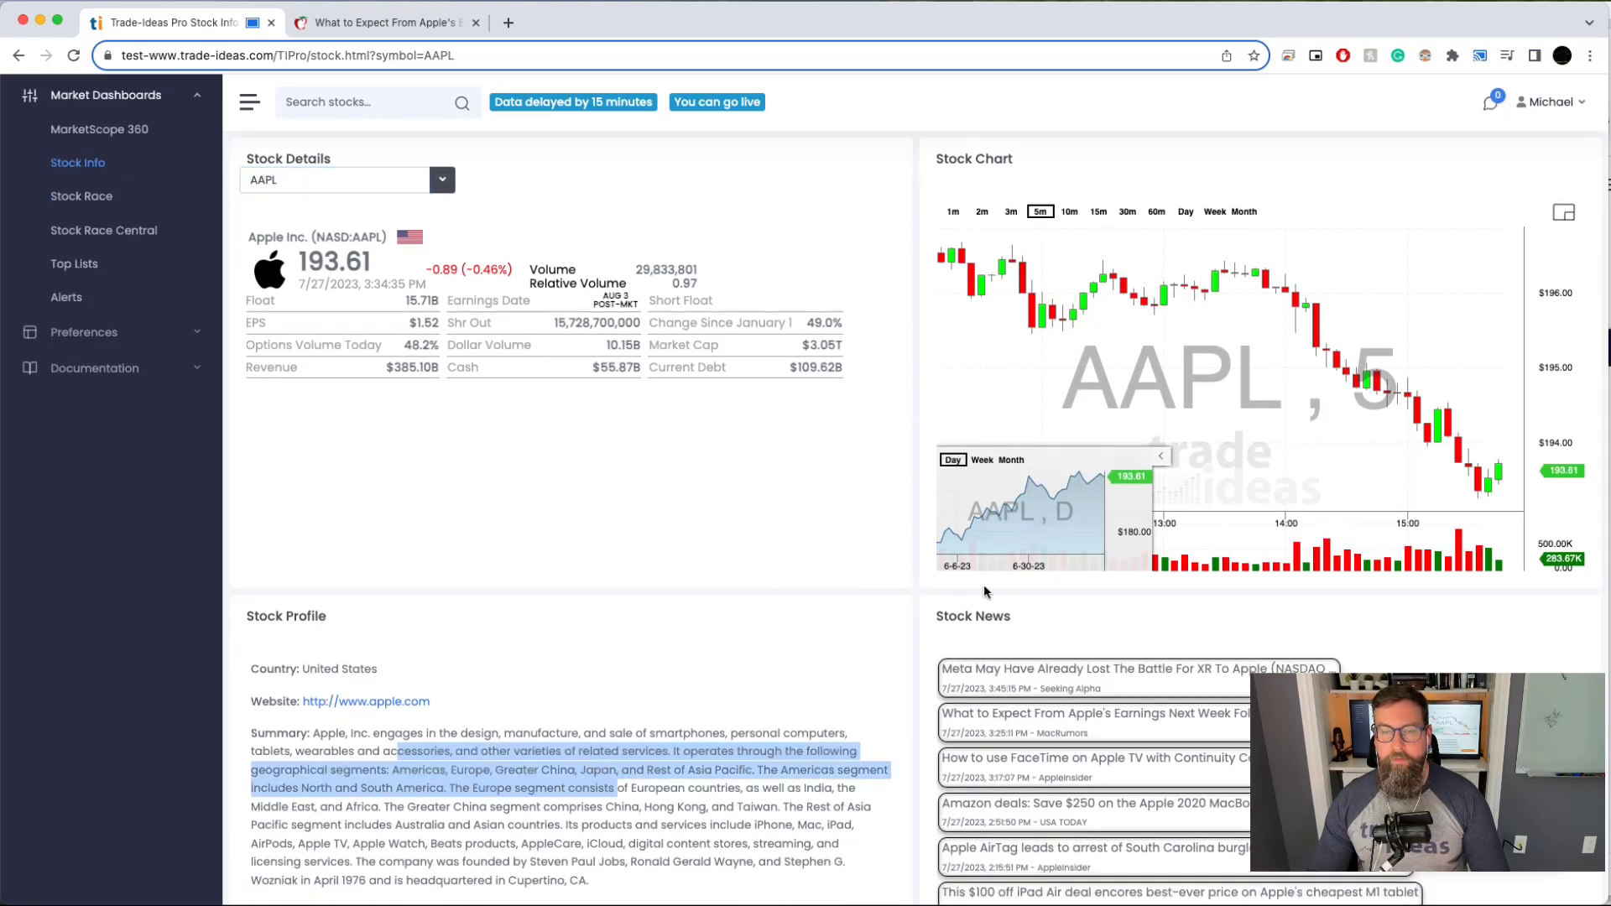
{"action": "scroll", "coordinate": [759, 579], "scroll_direction": "up", "scroll_amount": 1}
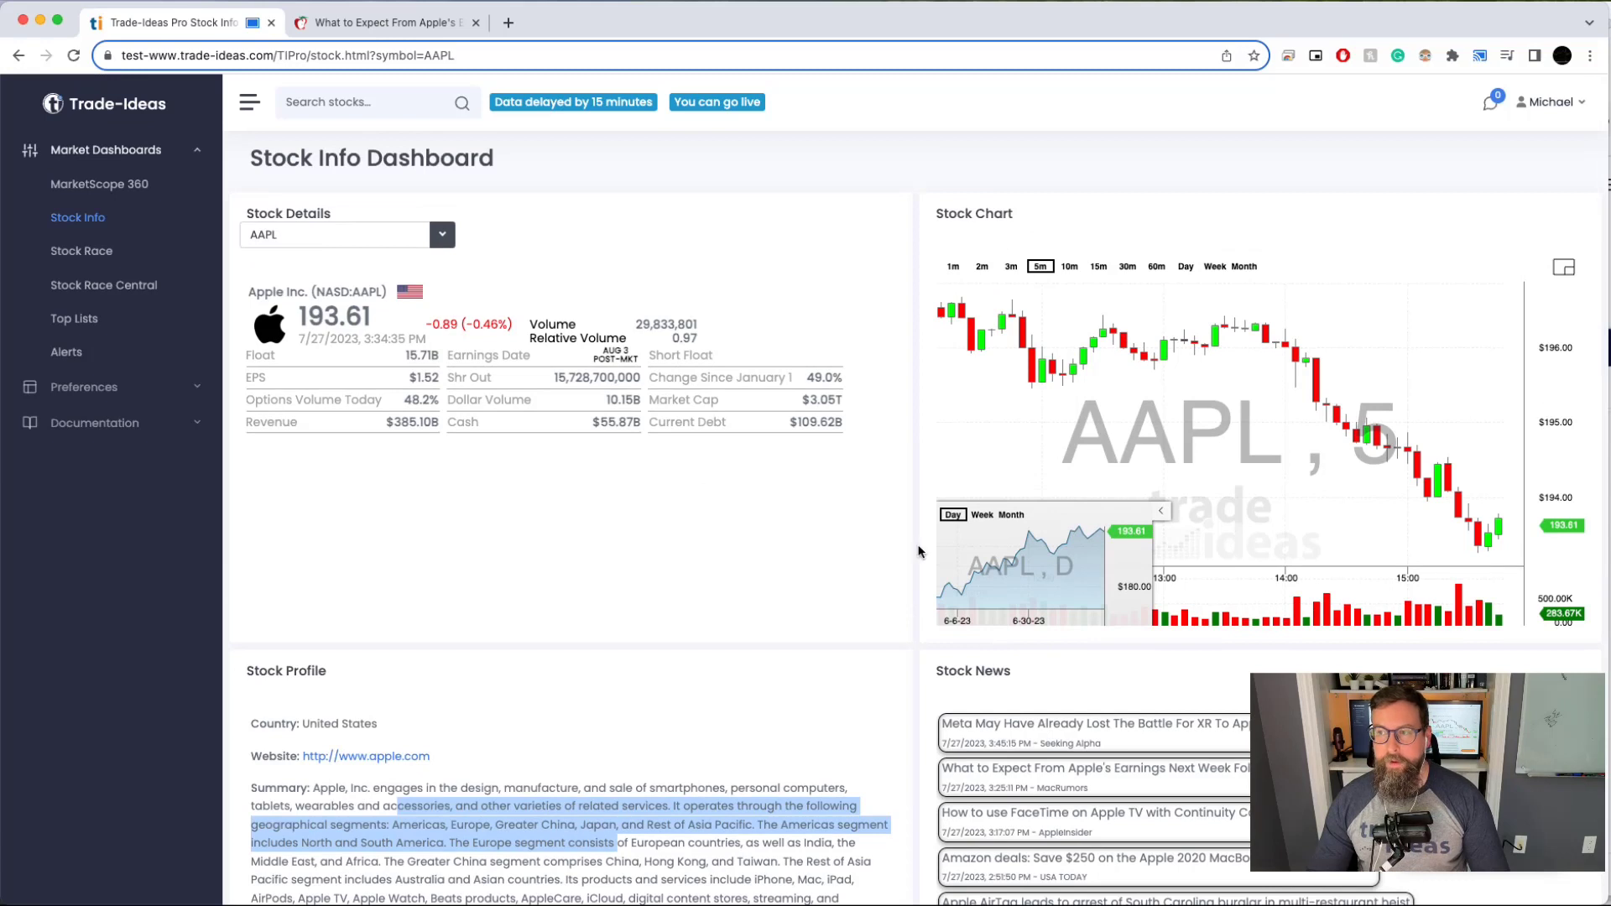
{"action": "left_click", "coordinate": [550, 676]}
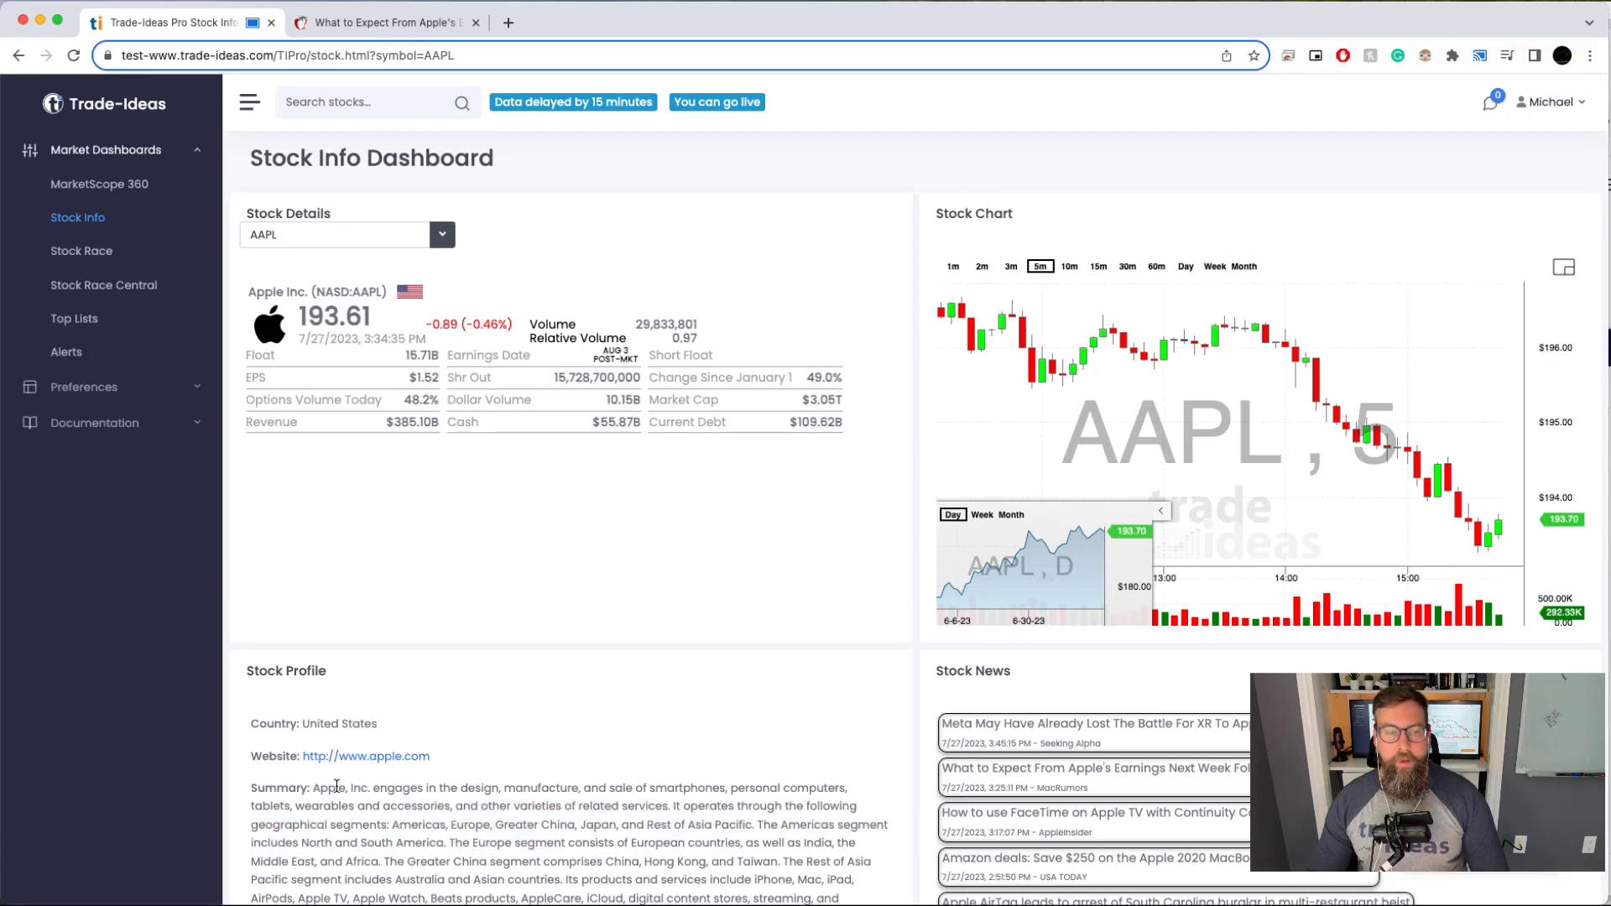
{"action": "left_click_drag", "start_coordinate": [337, 786], "coordinate": [603, 868]}
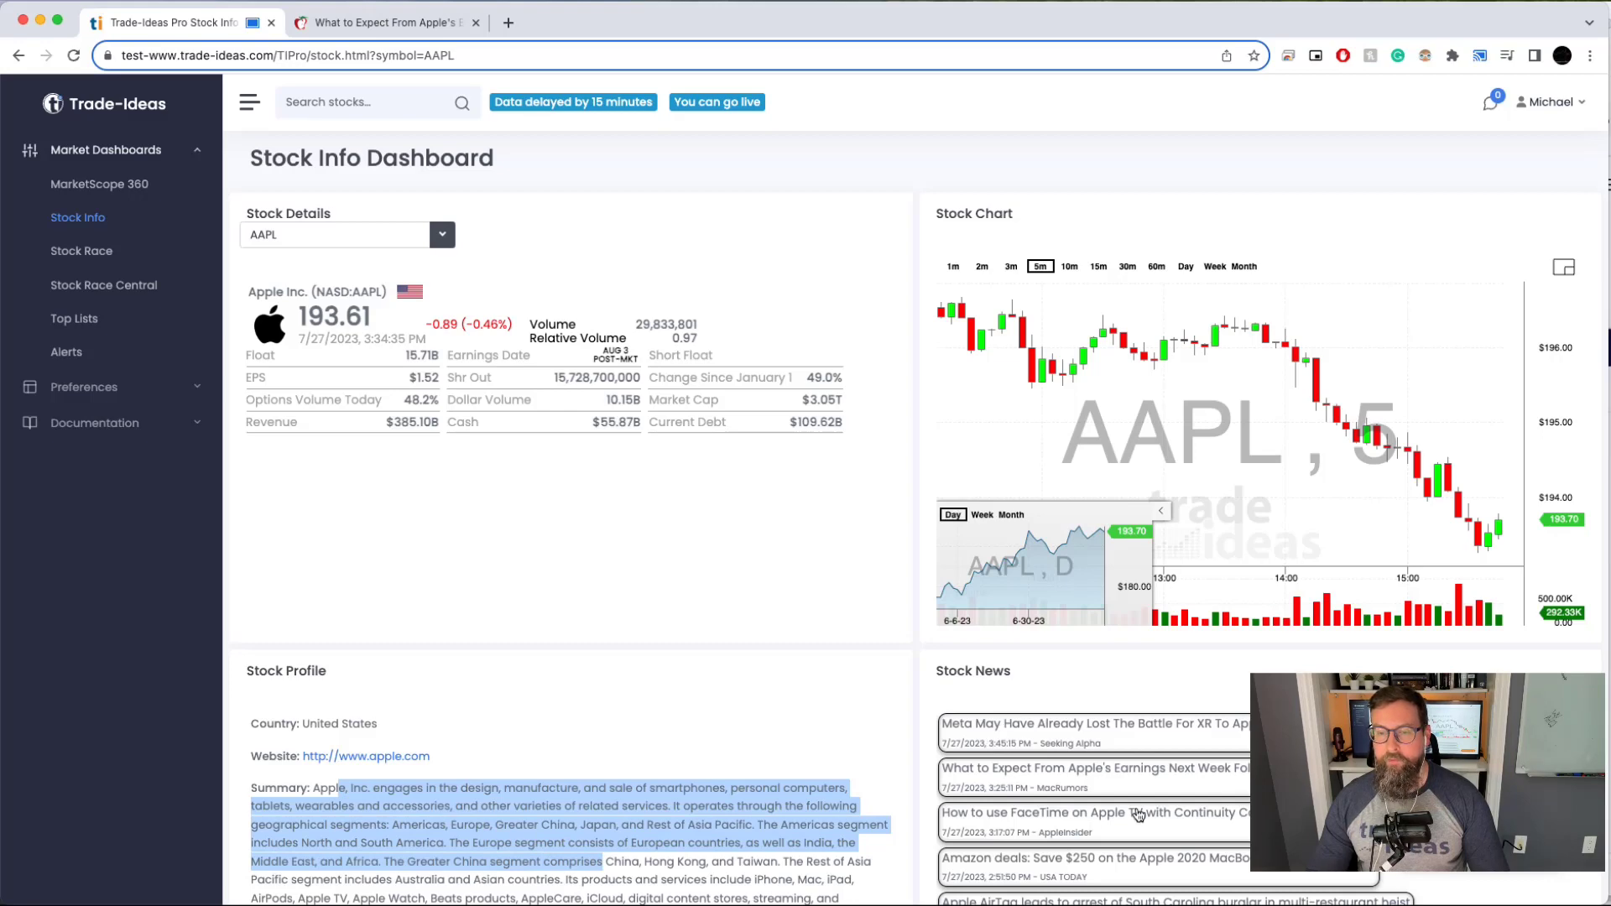
{"action": "left_click", "coordinate": [716, 745]}
{"action": "scroll", "coordinate": [727, 742], "scroll_direction": "down", "scroll_amount": 5}
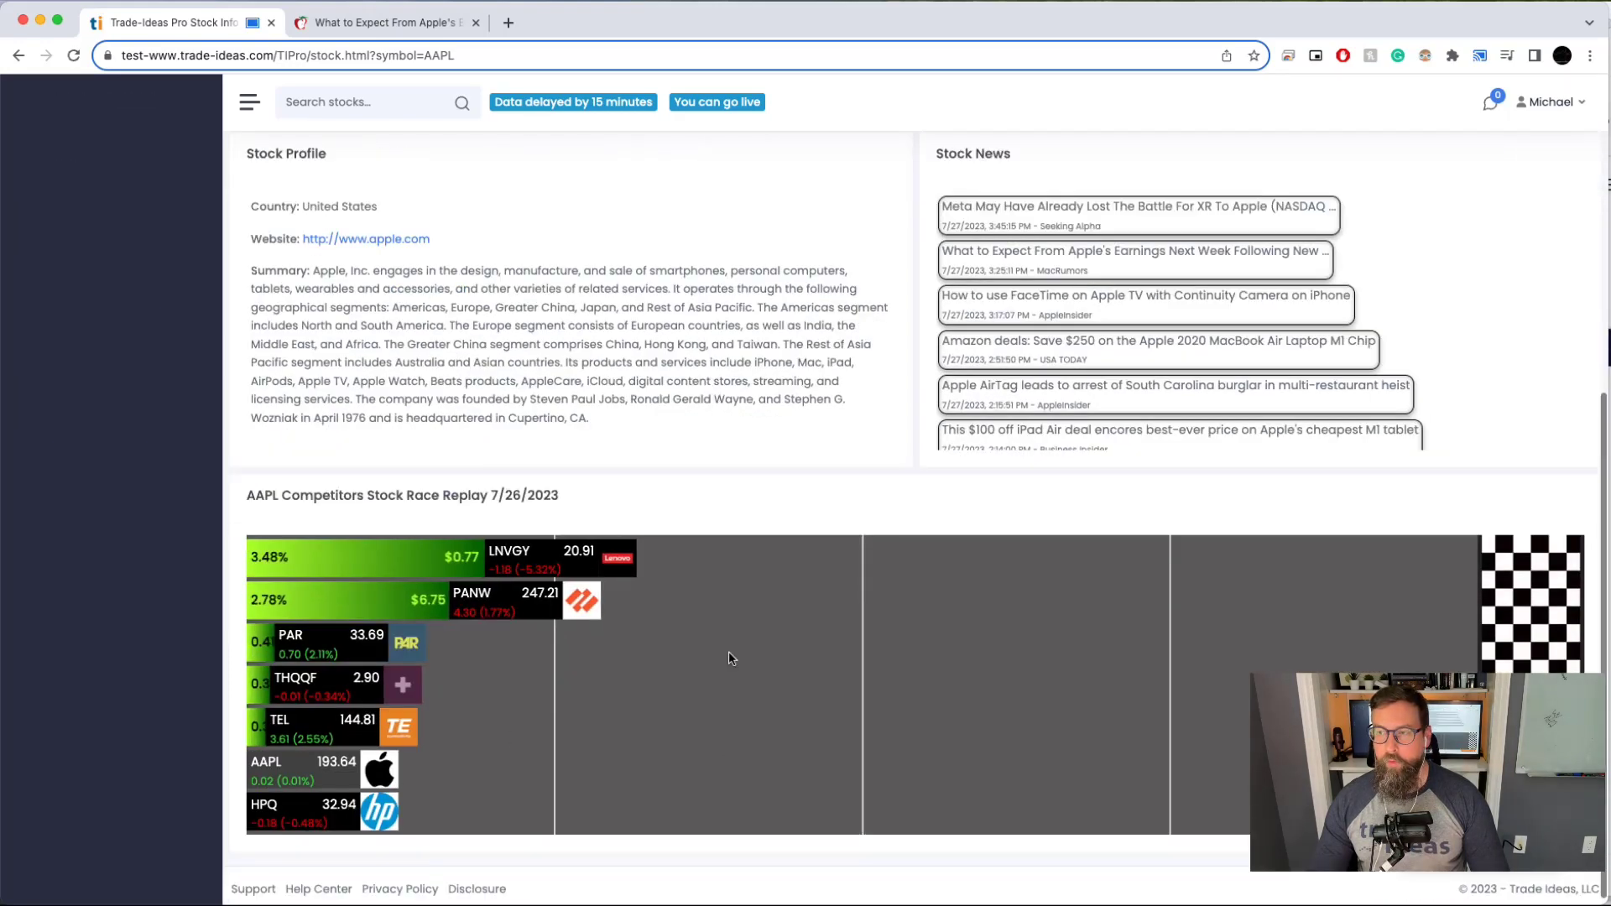
{"action": "scroll", "coordinate": [728, 652], "scroll_direction": "up", "scroll_amount": 5}
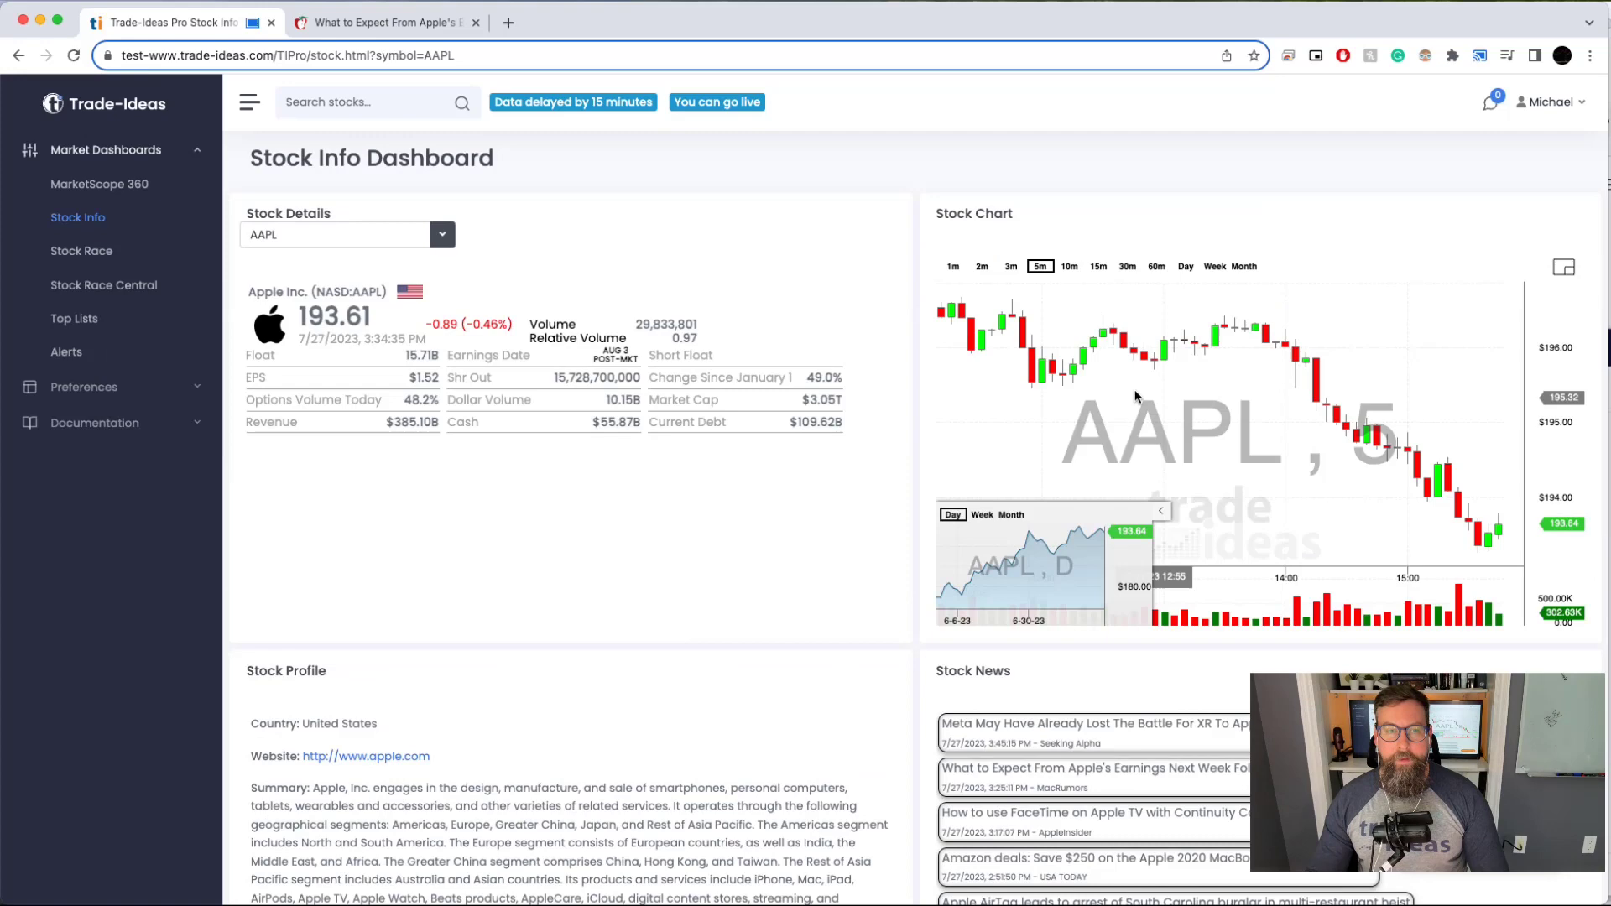
Step: In Settings, set Stock Details layout to Tabbed and Data mode to Live
{"action": "left_click", "coordinate": [174, 388]}
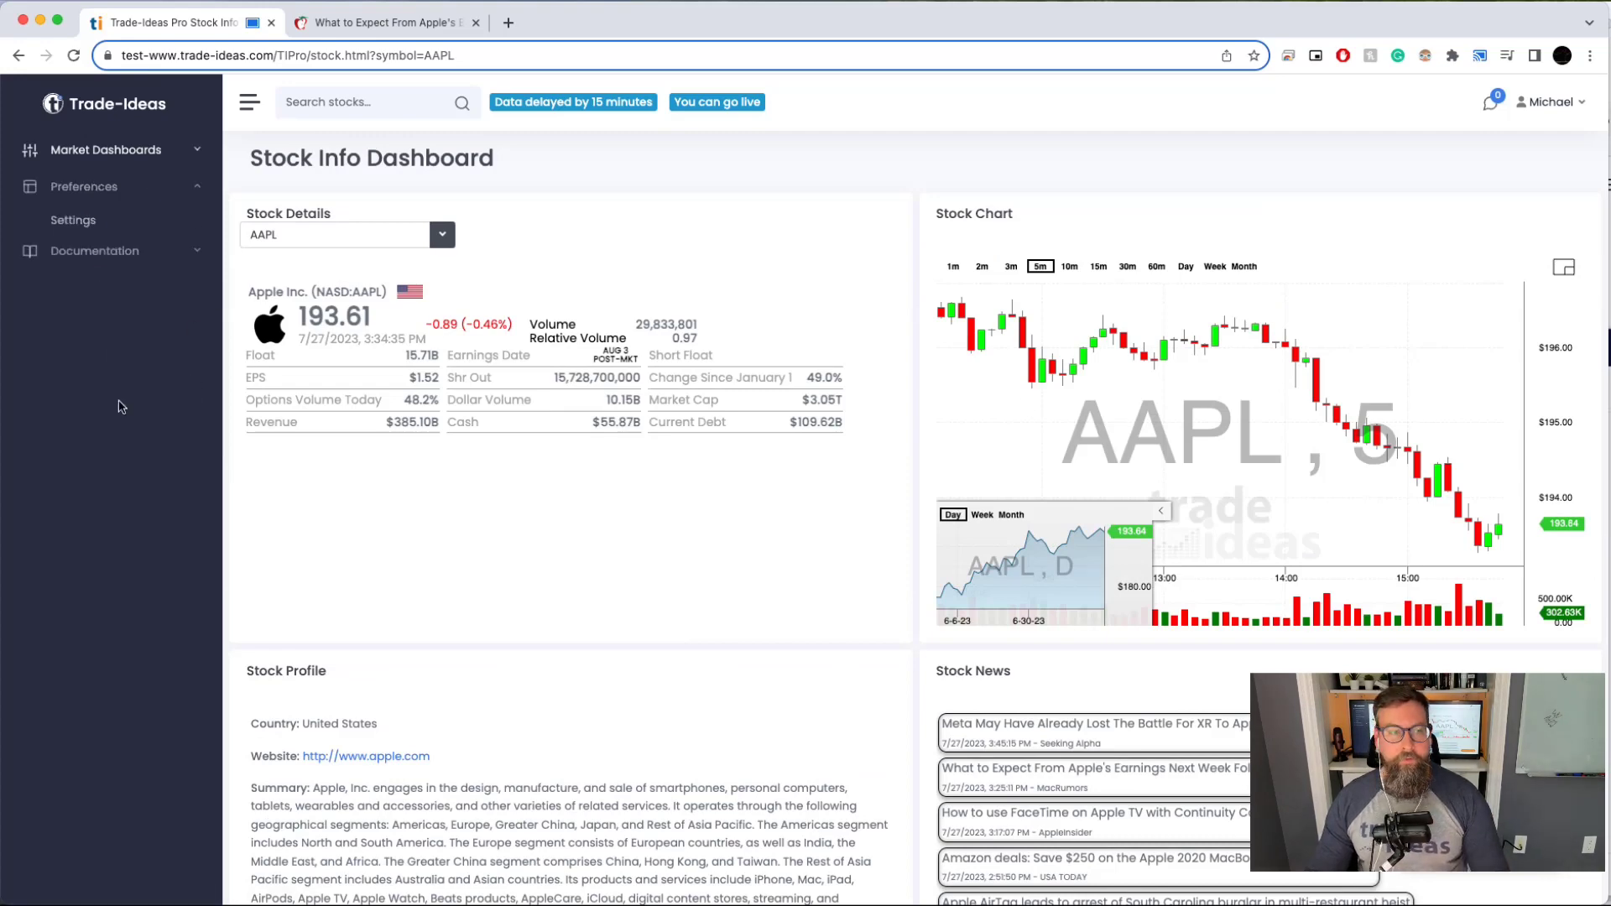
{"action": "left_click", "coordinate": [81, 221]}
{"action": "left_click", "coordinate": [294, 581]}
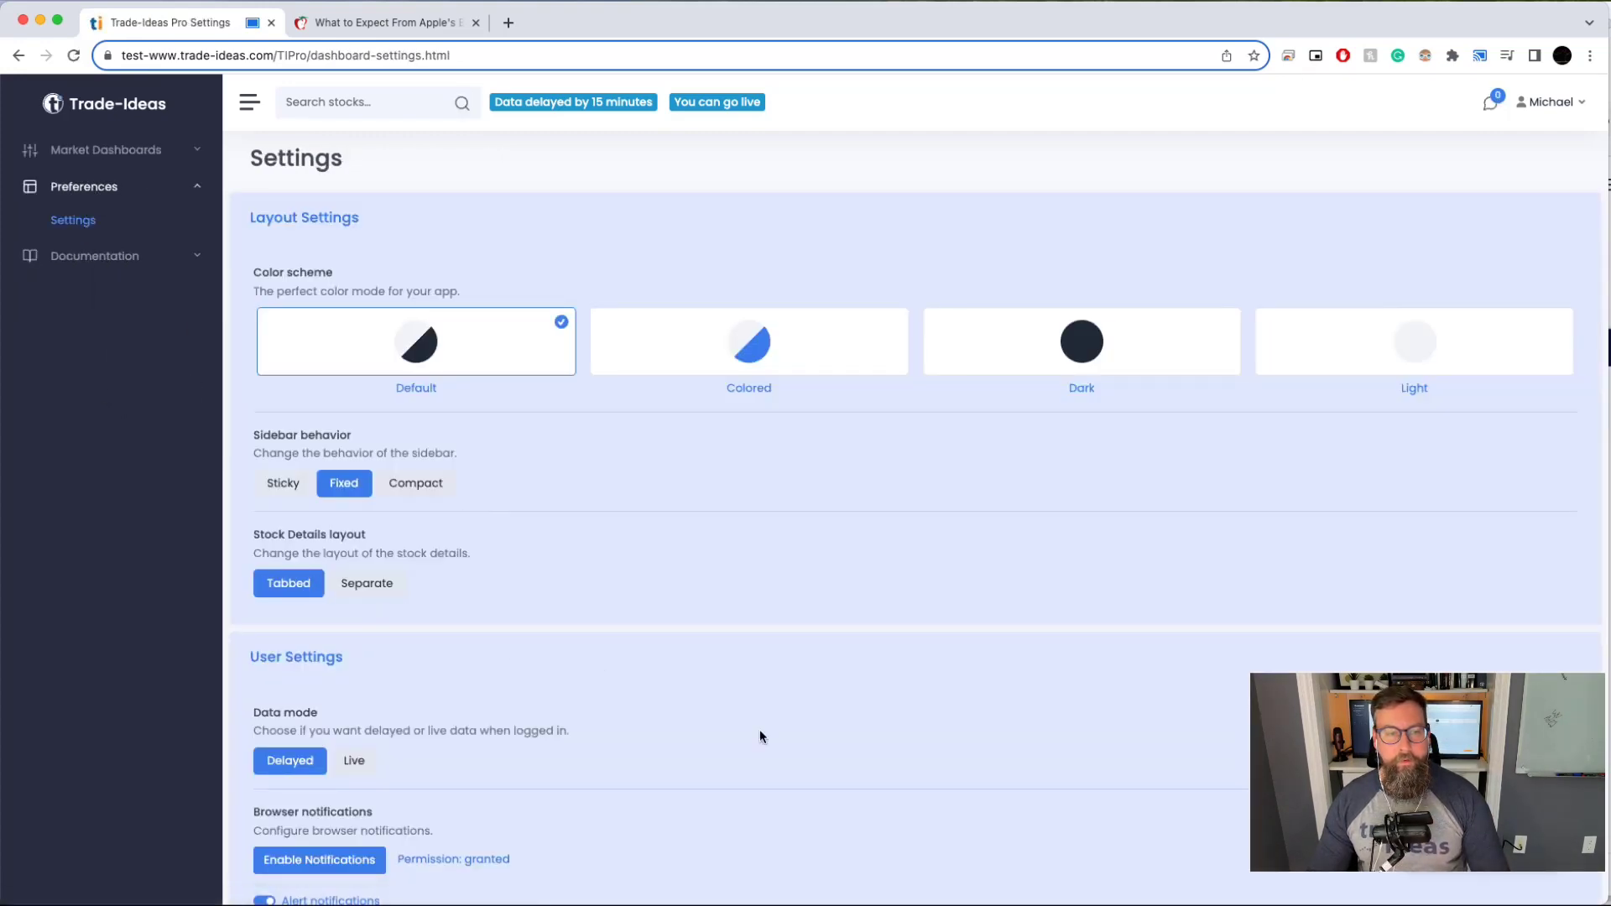
{"action": "scroll", "coordinate": [772, 739], "scroll_direction": "down", "scroll_amount": 2}
{"action": "scroll", "coordinate": [790, 750], "scroll_direction": "down", "scroll_amount": 1}
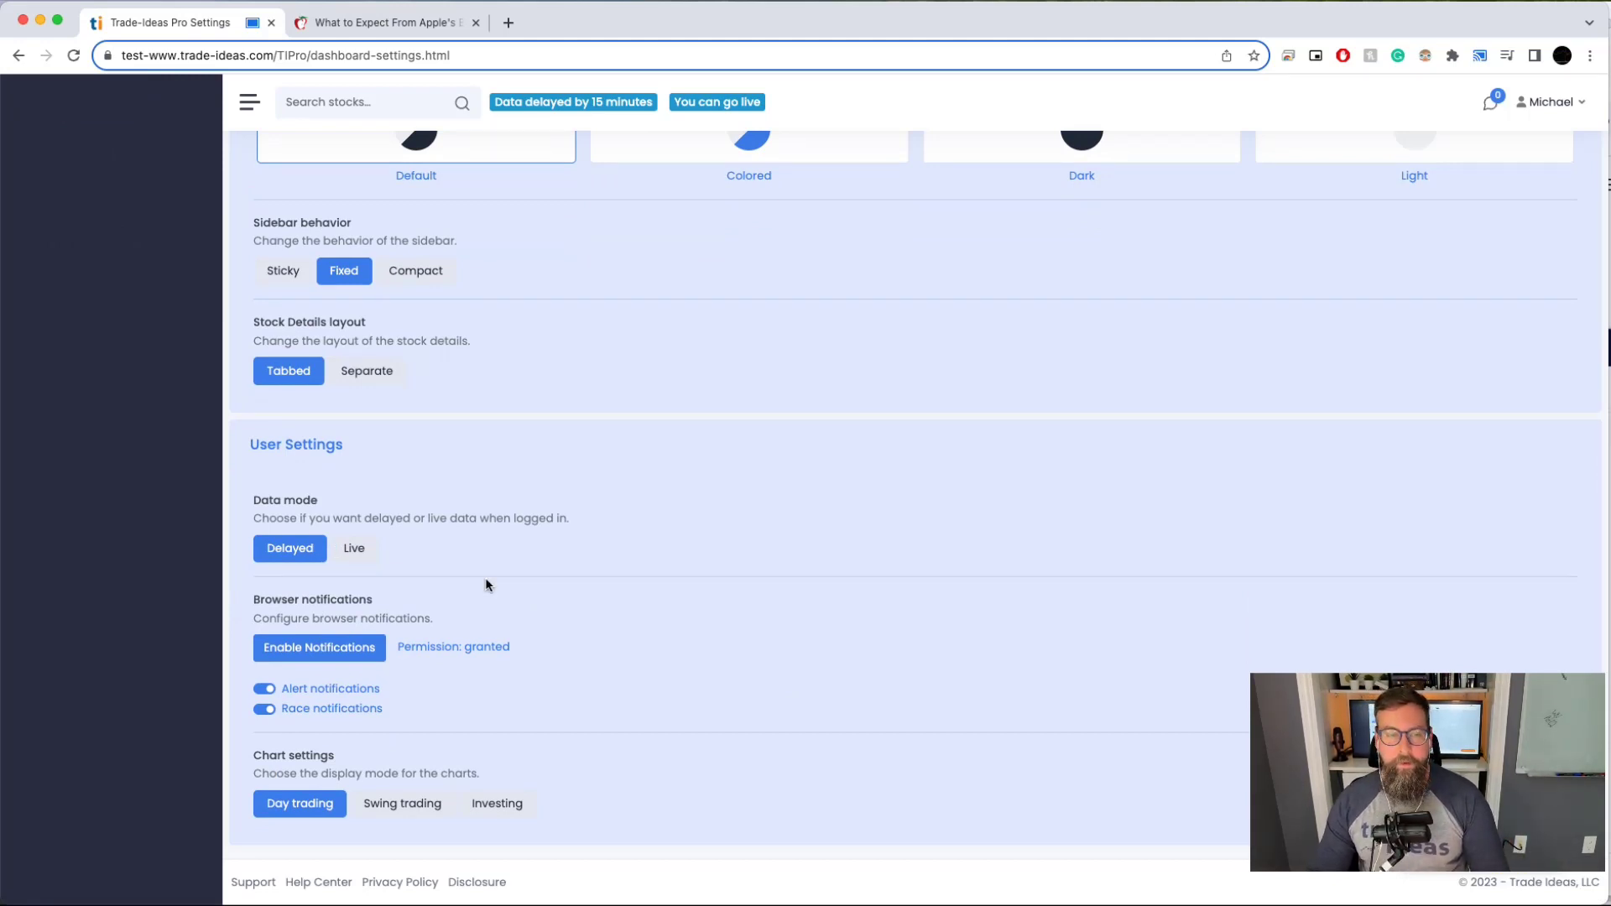
{"action": "left_click", "coordinate": [349, 560]}
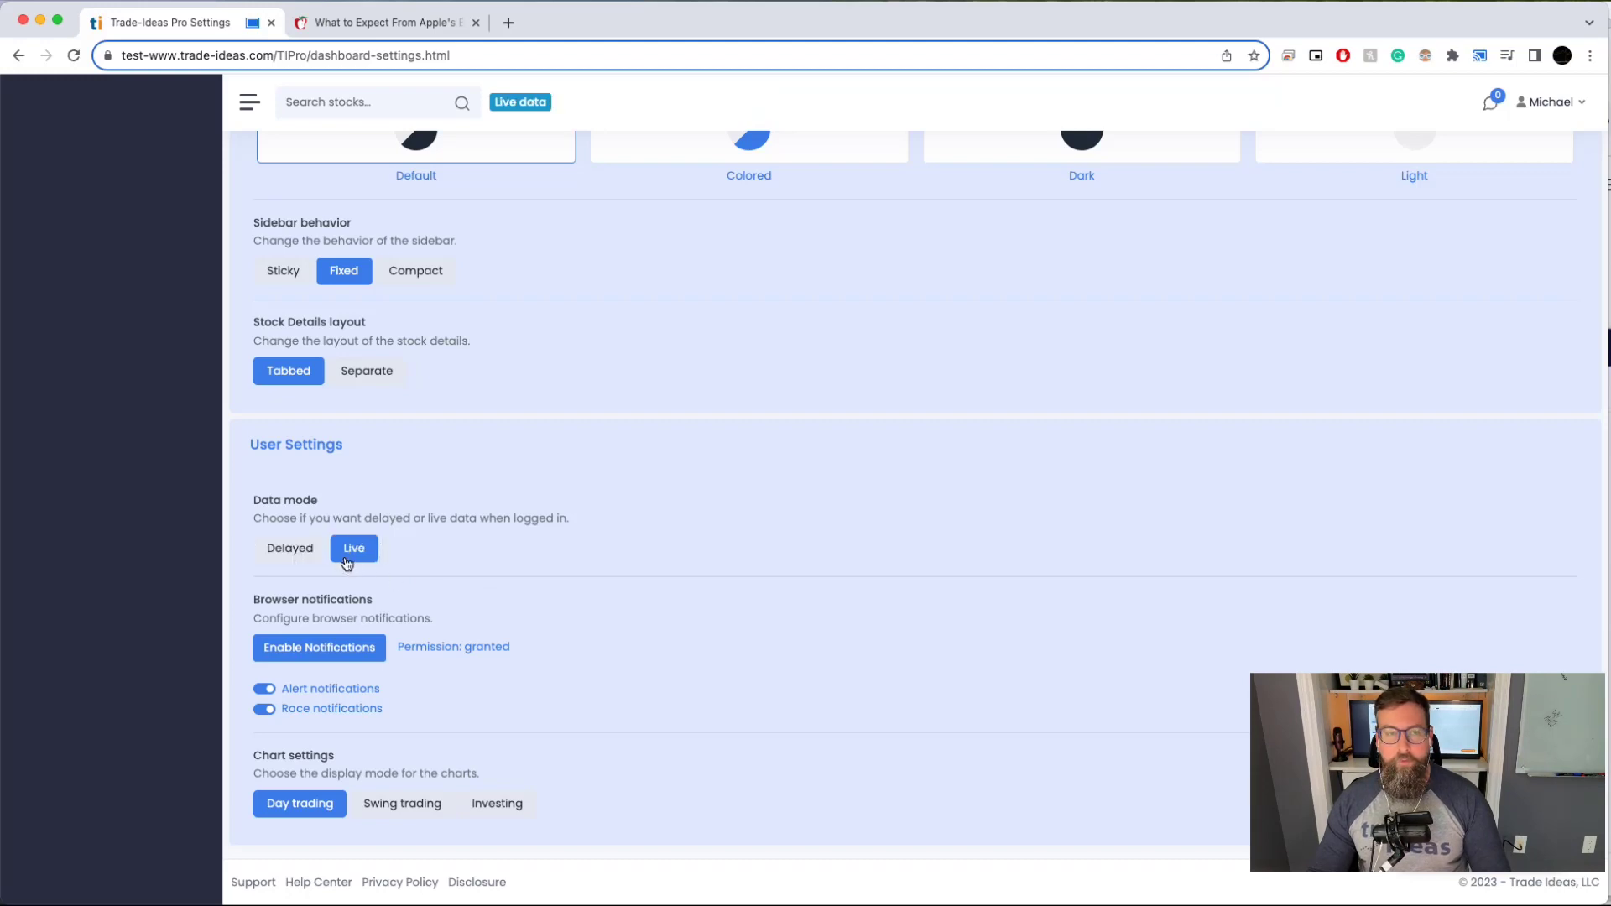
{"action": "scroll", "coordinate": [602, 557], "scroll_direction": "up", "scroll_amount": 3}
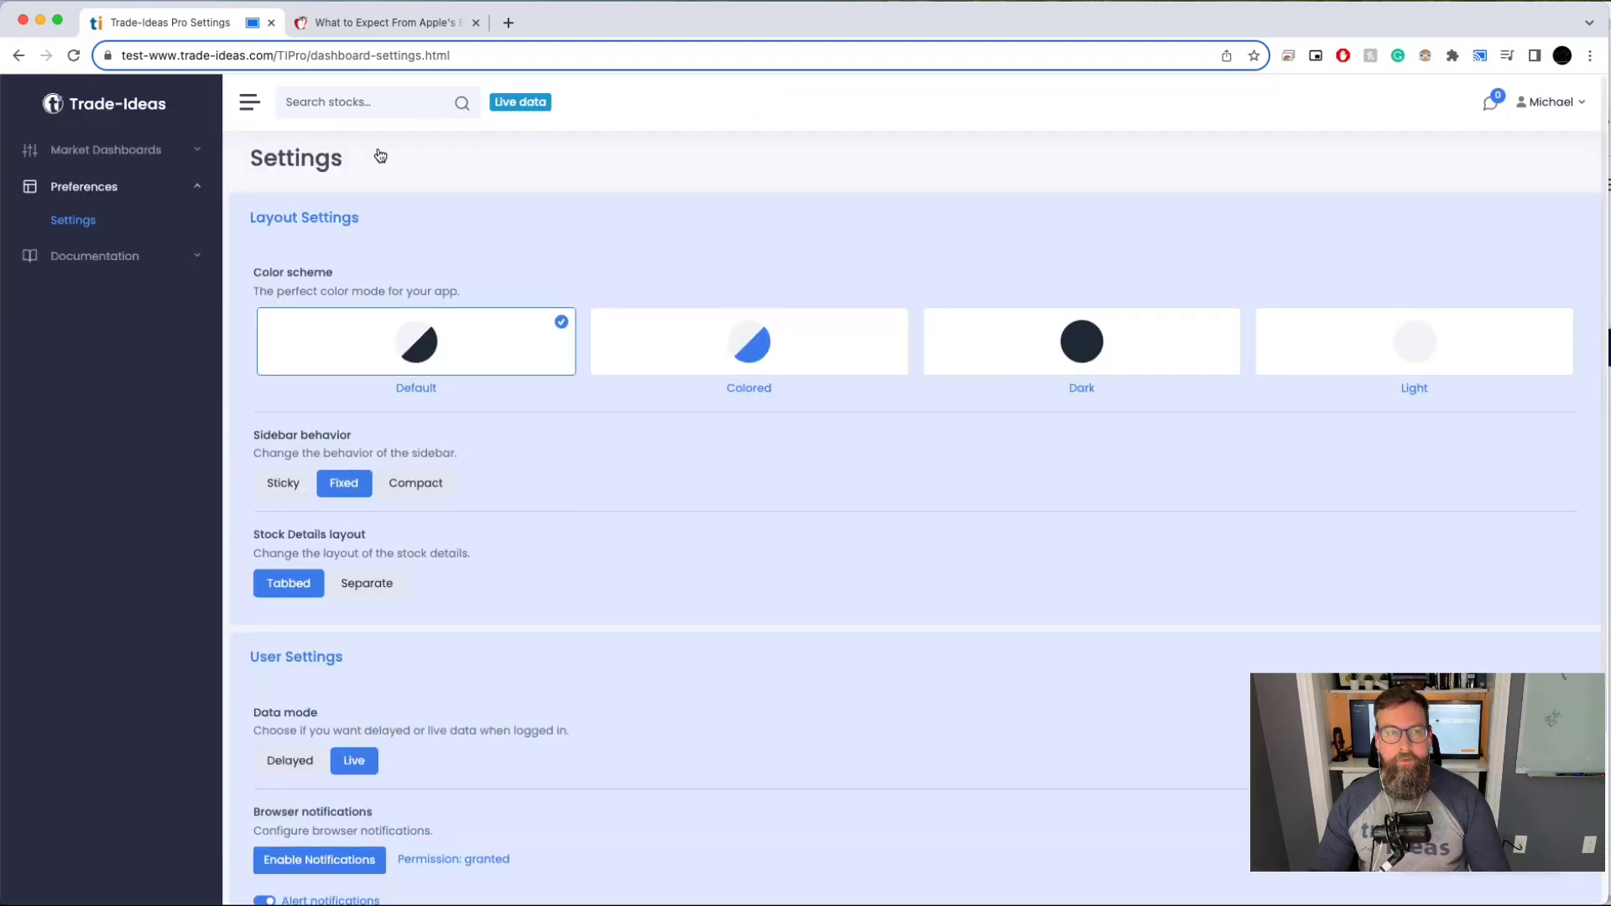
Step: Search 'aapl' to reopen Apple's Stock Info Dashboard with live data
{"action": "left_click", "coordinate": [361, 102]}
{"action": "type", "text": "aapl"}
{"action": "key", "text": "Return"}
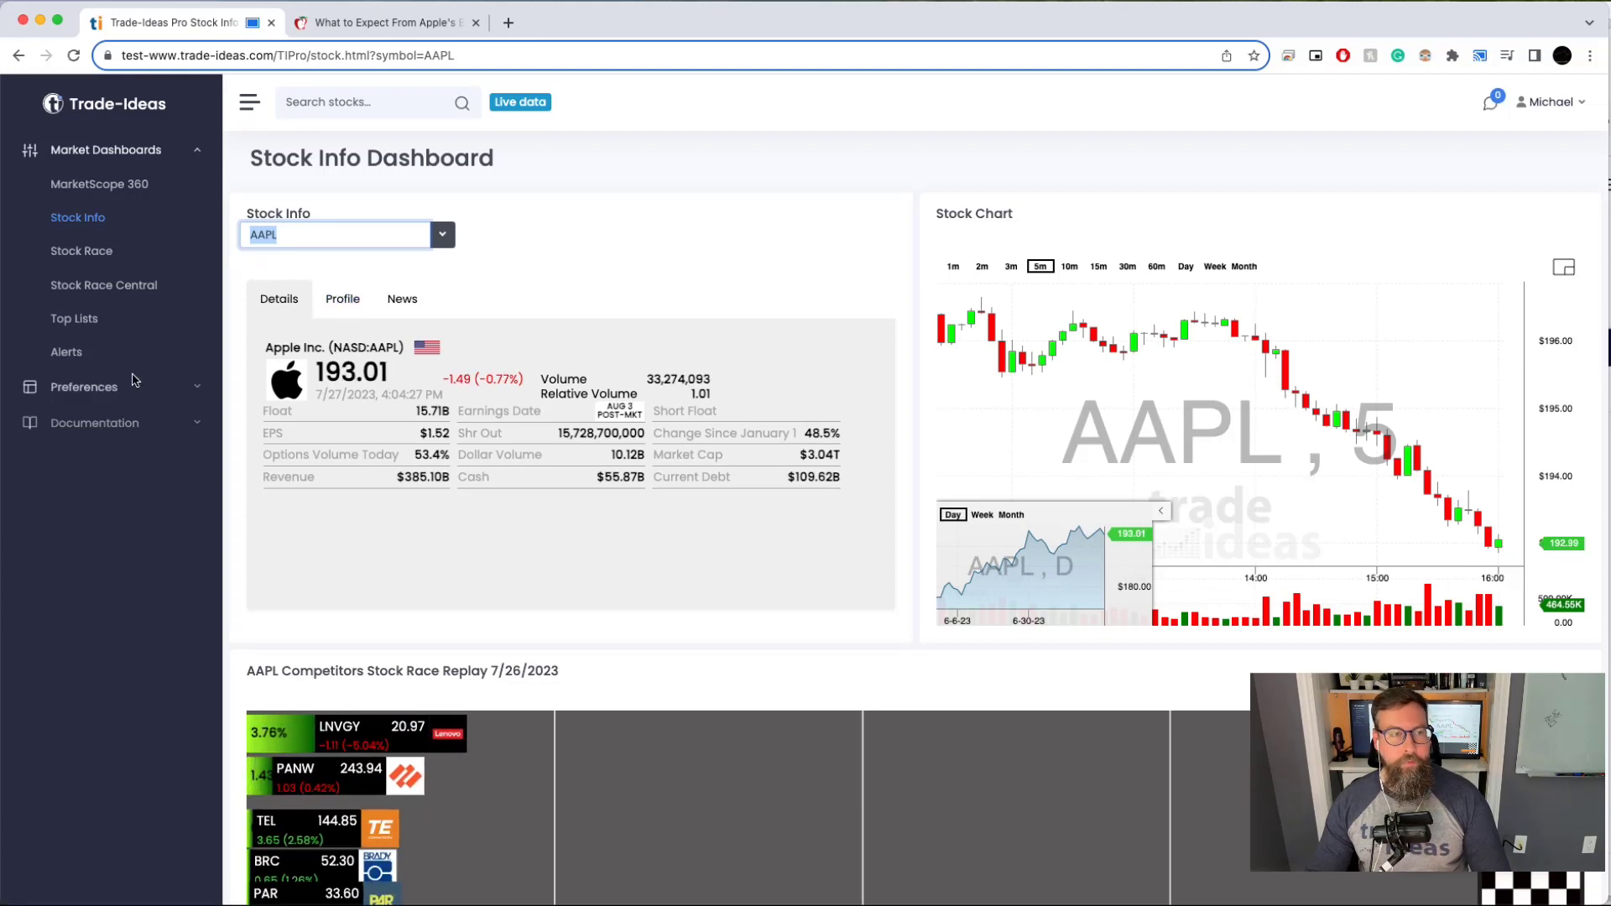
Step: Go to the Settings page under Preferences and scroll down to the Chart settings
{"action": "left_click", "coordinate": [126, 387]}
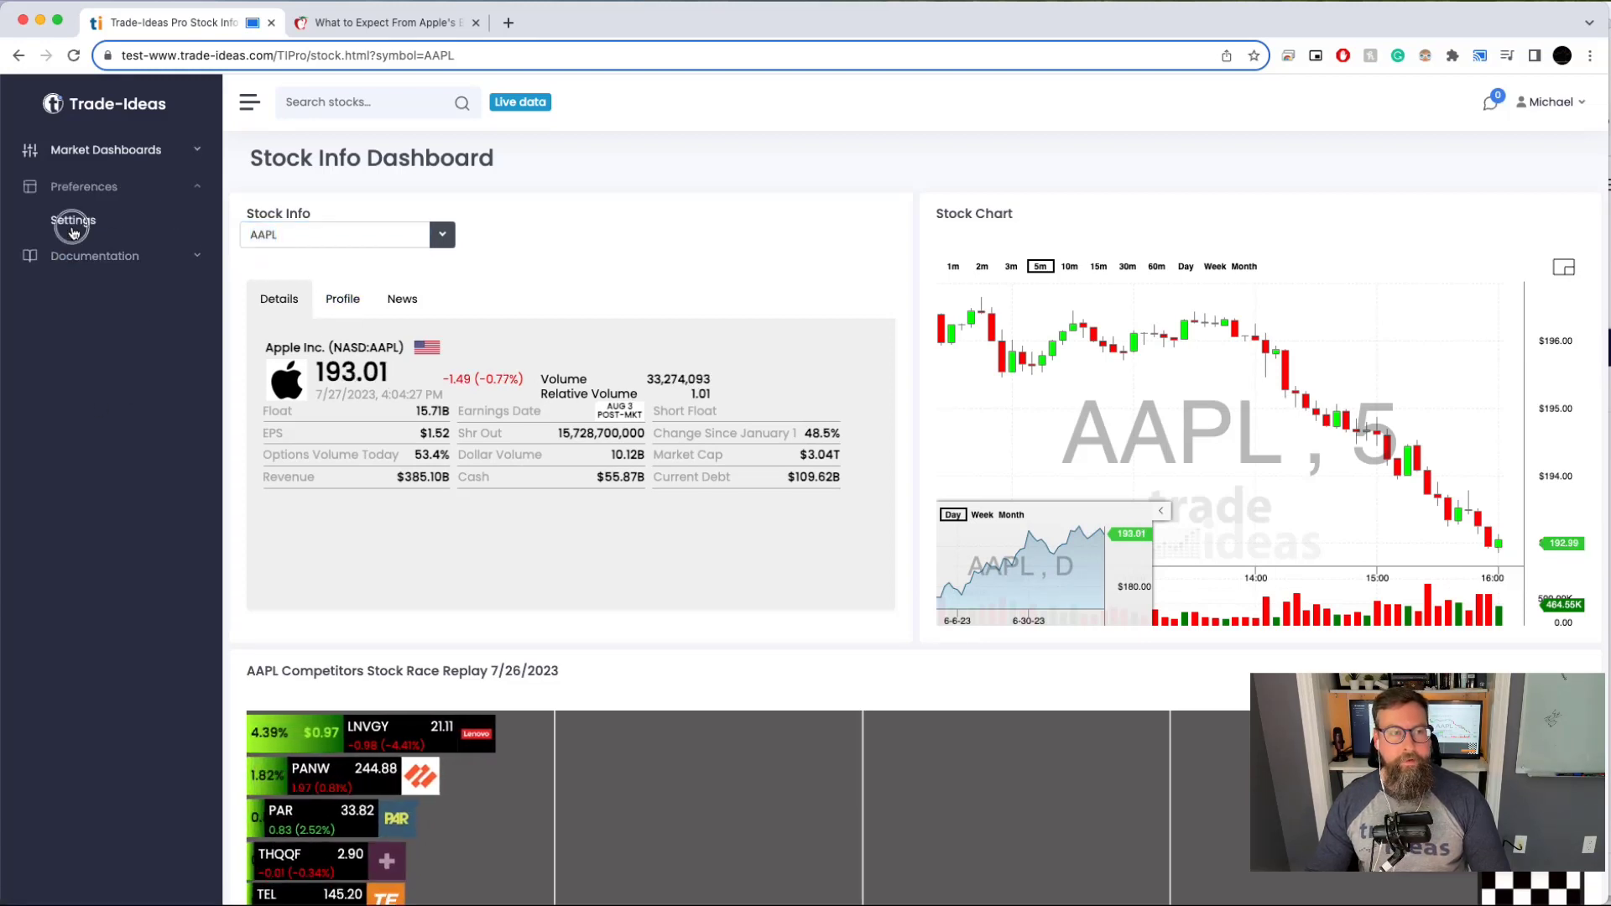
{"action": "left_click", "coordinate": [73, 220]}
{"action": "scroll", "coordinate": [805, 688], "scroll_direction": "down", "scroll_amount": 2}
{"action": "scroll", "coordinate": [807, 688], "scroll_direction": "down", "scroll_amount": 2}
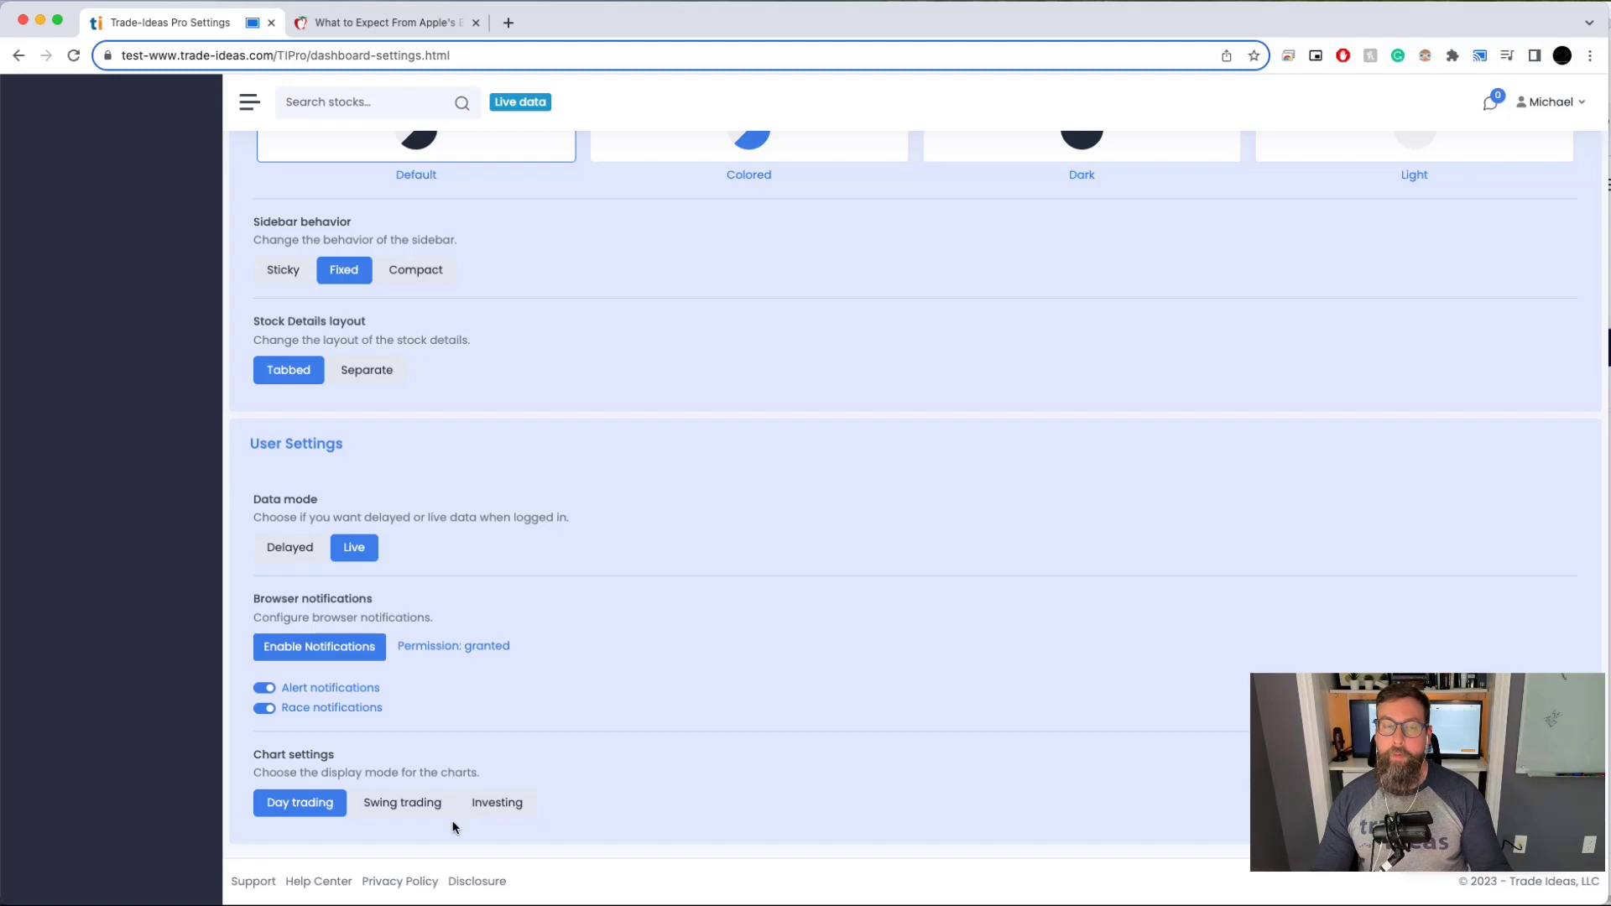
Step: Switch the chart settings to swing trading mode
{"action": "left_click", "coordinate": [431, 814]}
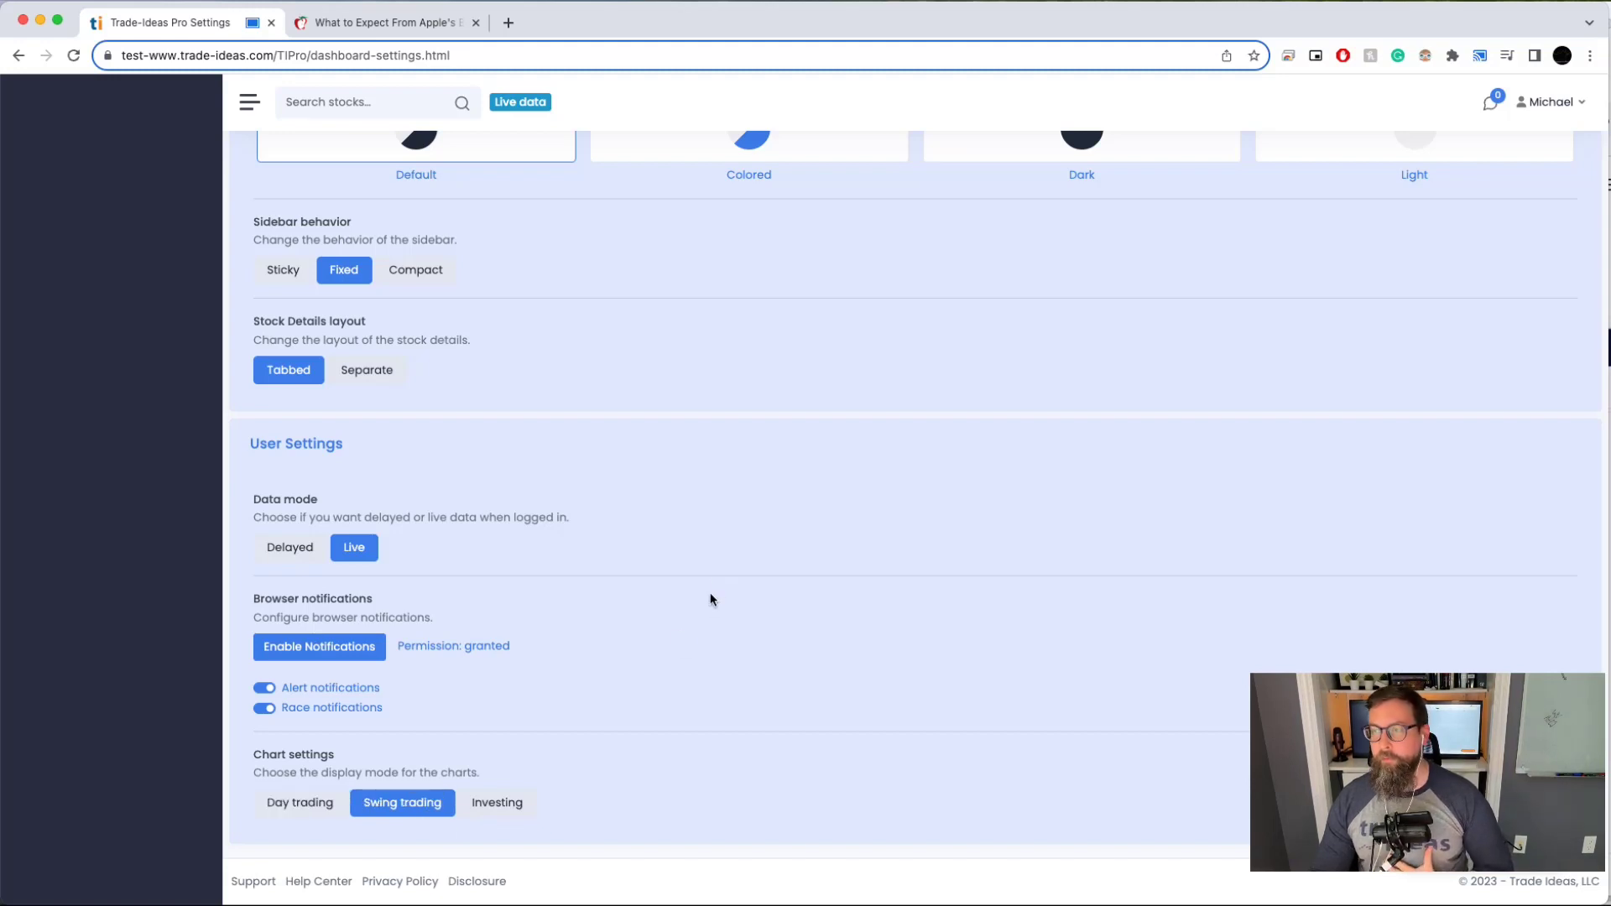
{"action": "scroll", "coordinate": [696, 602], "scroll_direction": "up", "scroll_amount": 3}
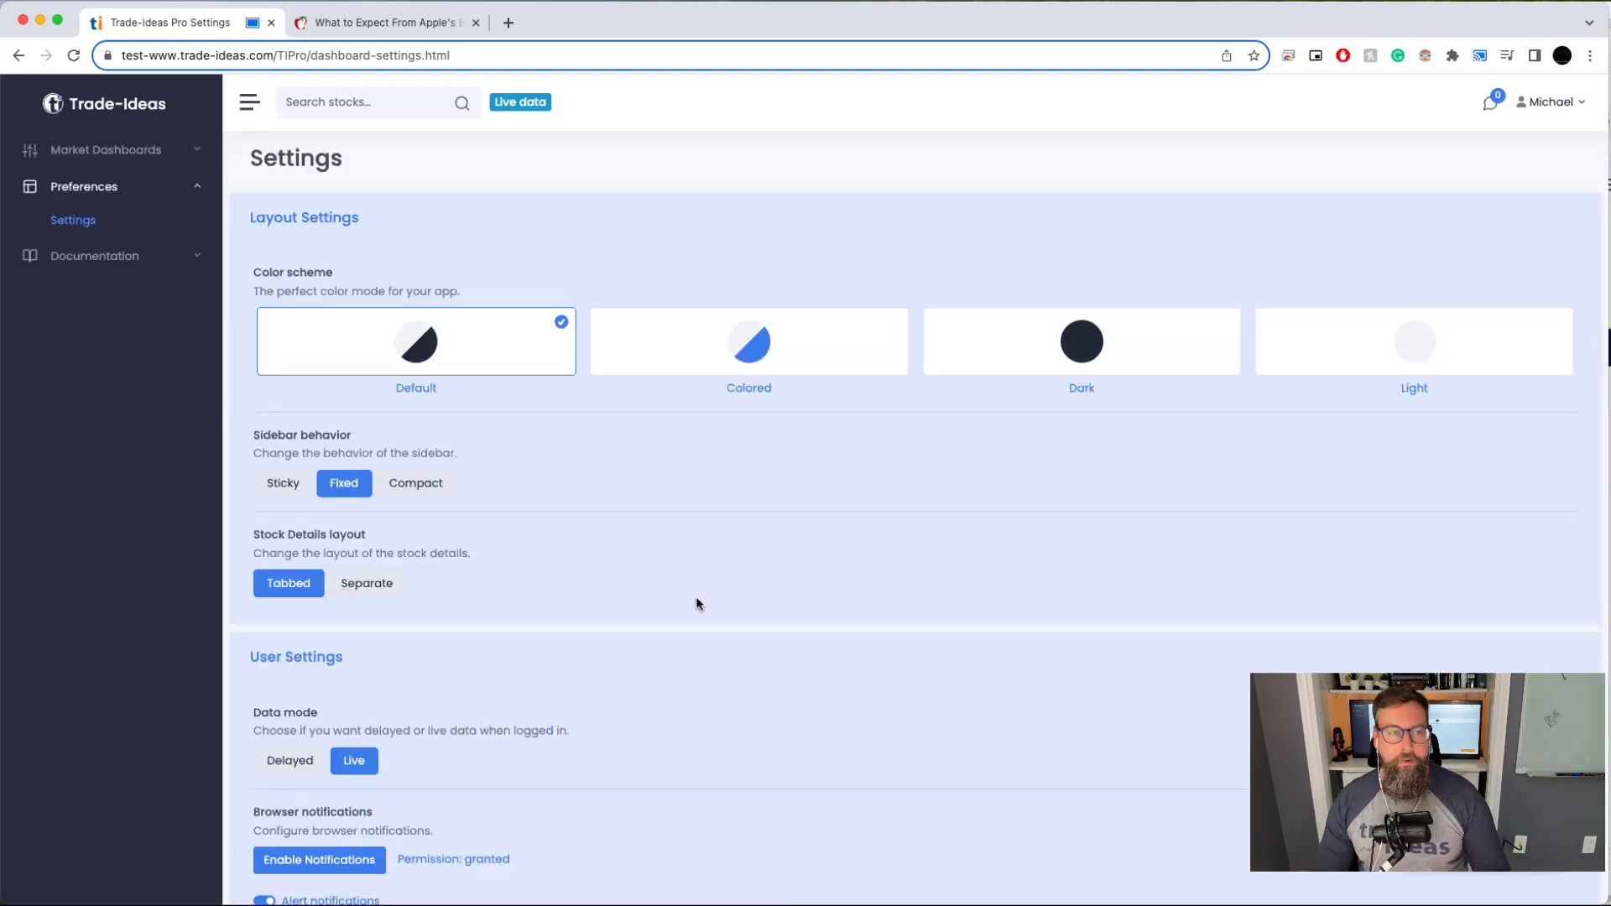
{"action": "scroll", "coordinate": [696, 603], "scroll_direction": "down", "scroll_amount": 3}
{"action": "scroll", "coordinate": [557, 683], "scroll_direction": "up", "scroll_amount": 3}
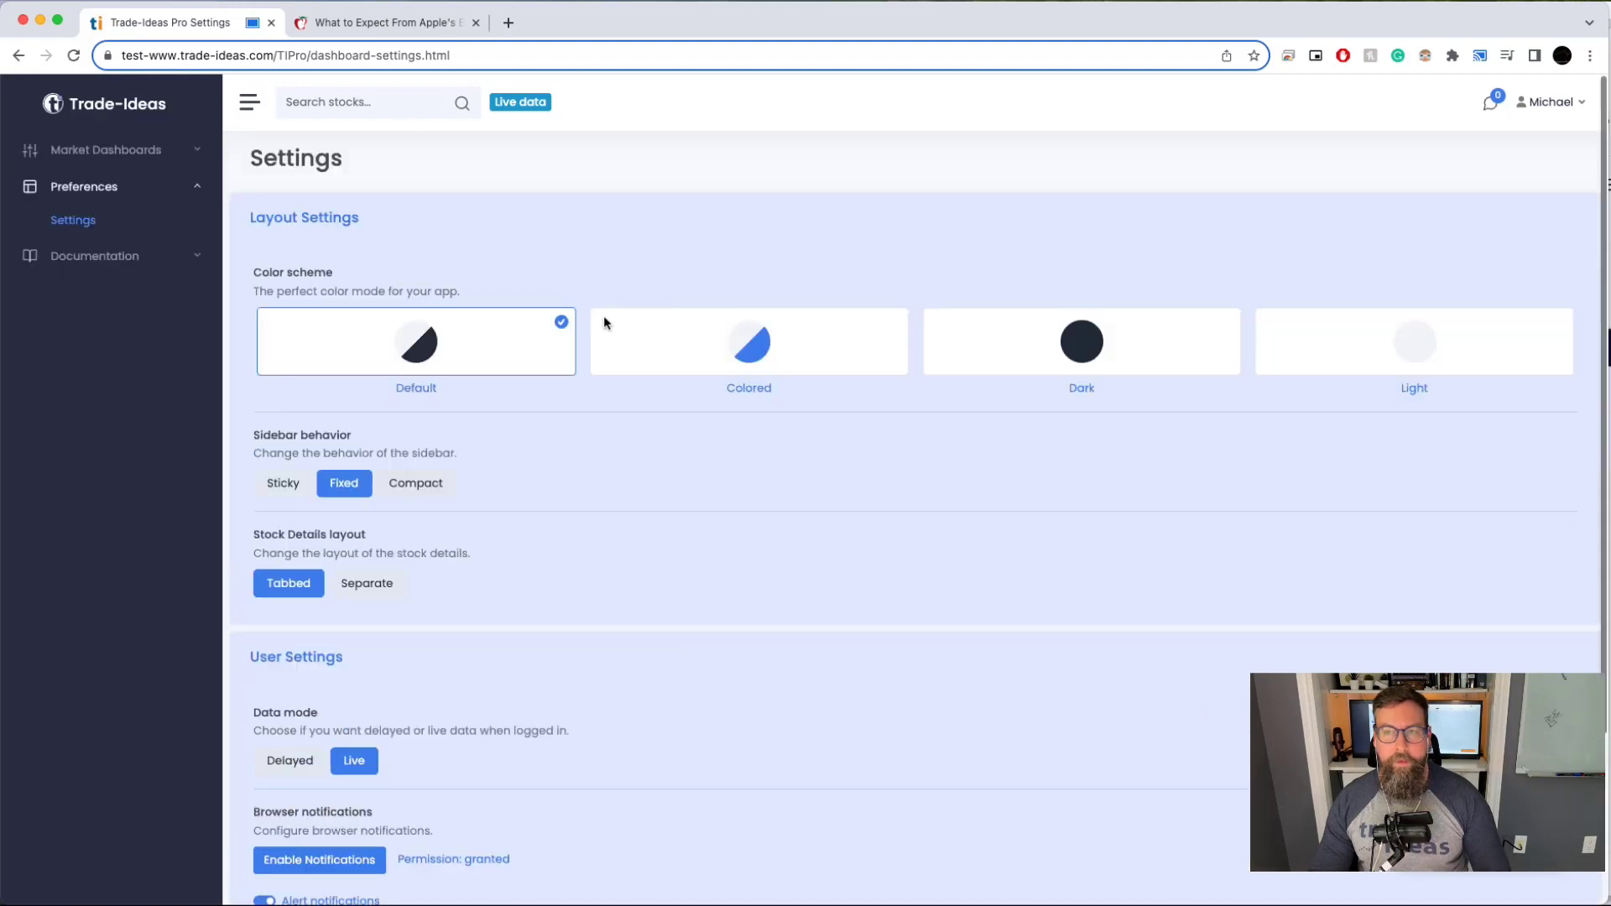
Step: Search for 'aapl' to reopen Apple's Stock Info Dashboard on daily candles
{"action": "left_click", "coordinate": [396, 104]}
{"action": "type", "text": "aapl"}
{"action": "key", "text": "Return"}
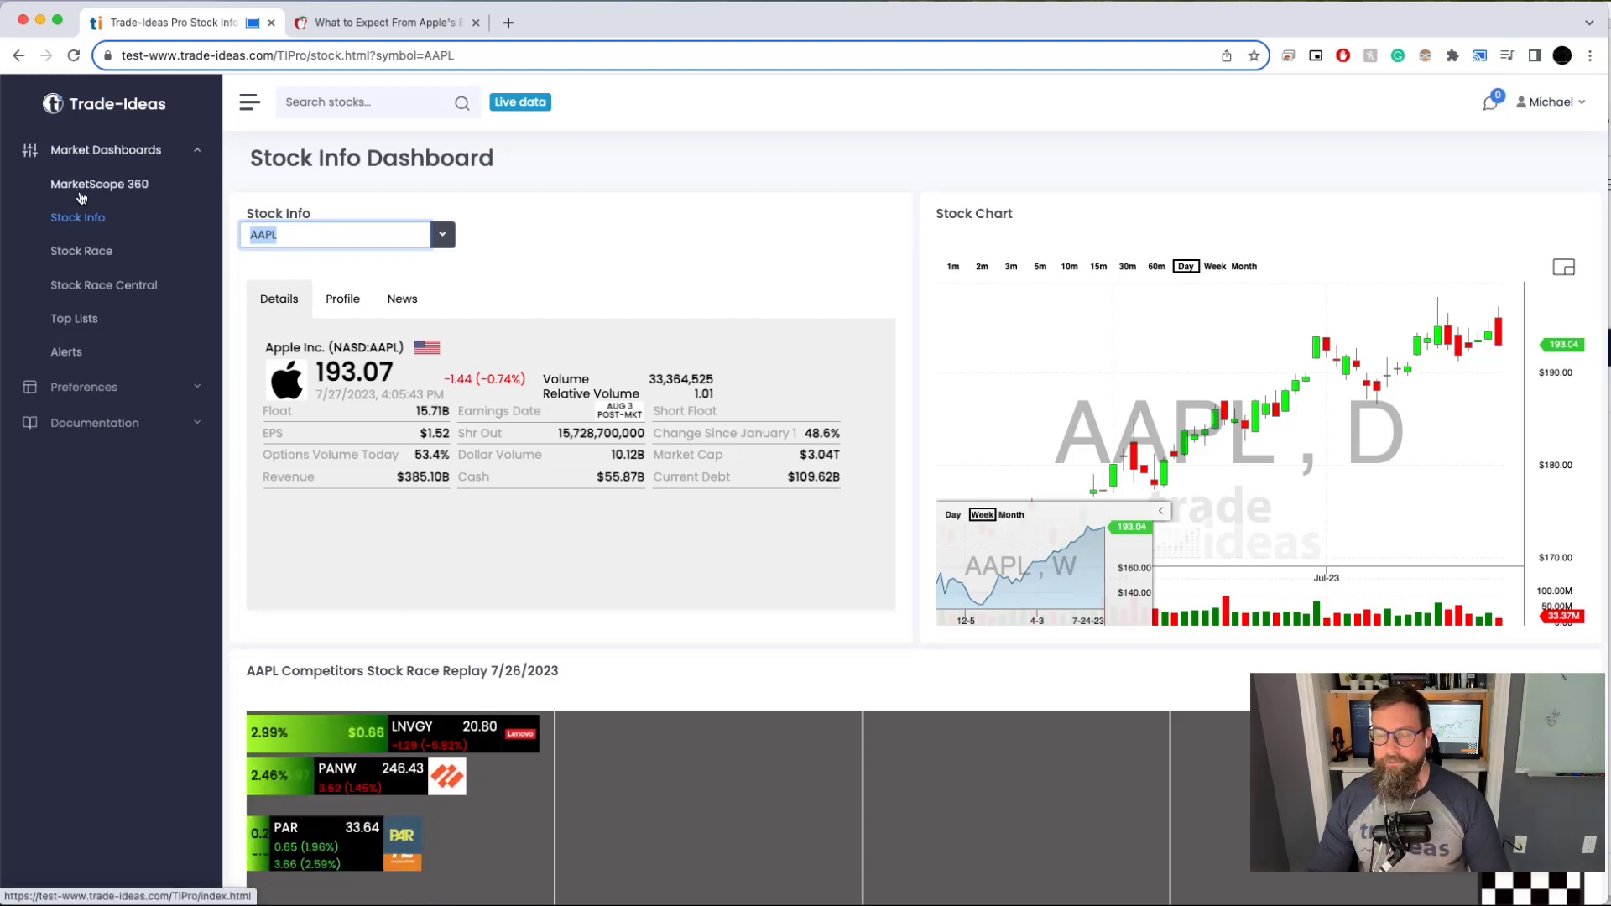
Step: Open MarketScope 360 and chart top gainer XXII on 15-minute candles
{"action": "left_click", "coordinate": [94, 196]}
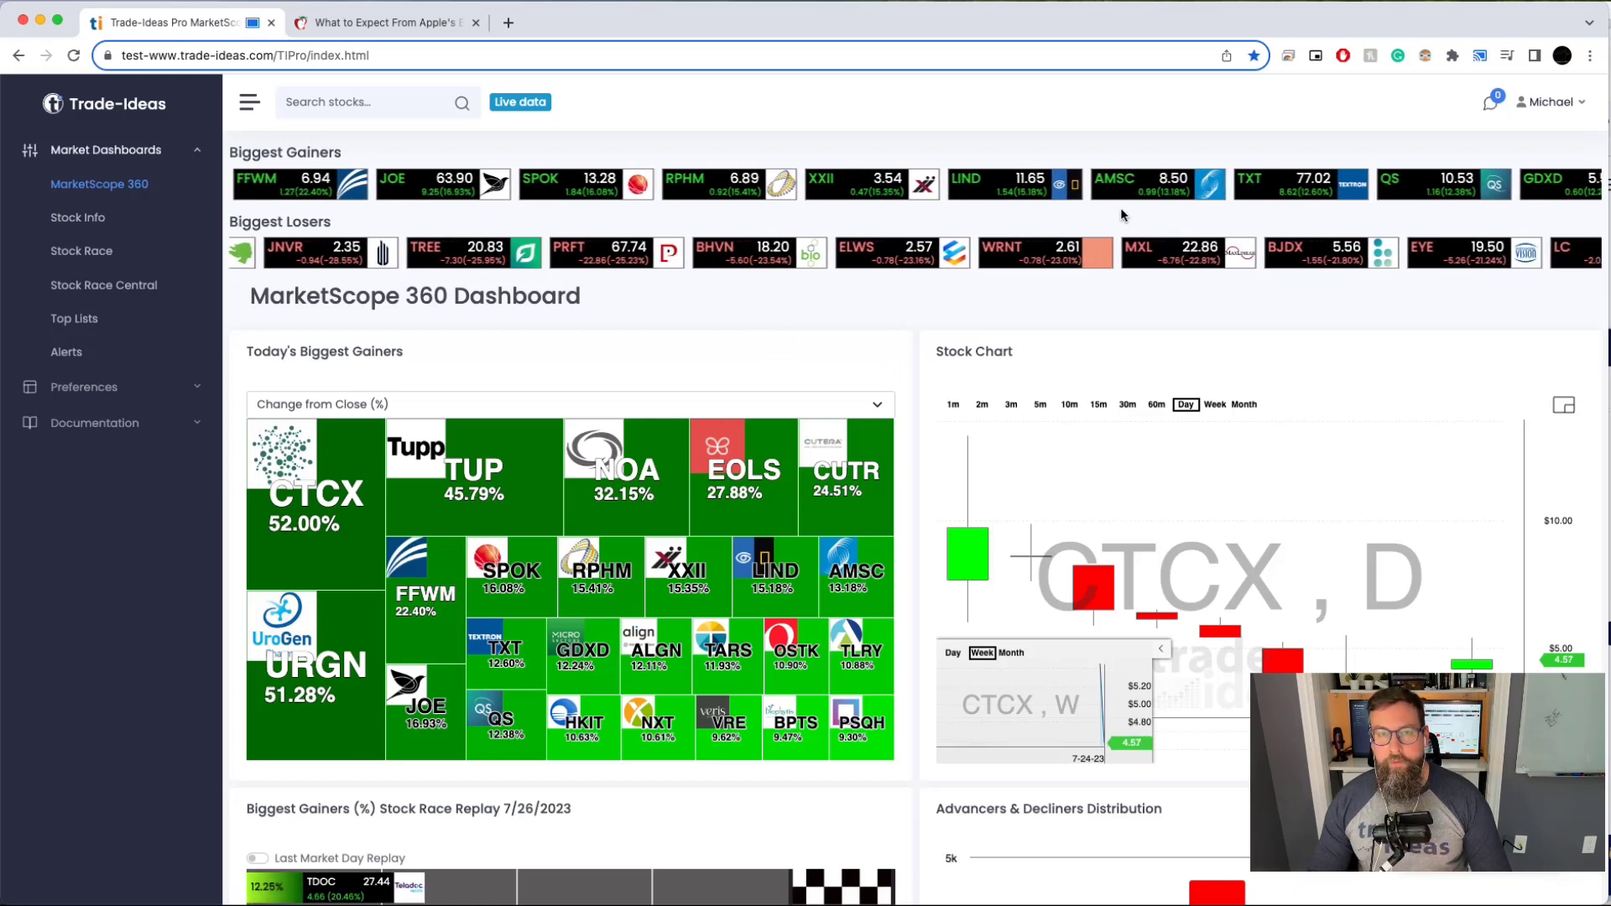
{"action": "left_click", "coordinate": [909, 189]}
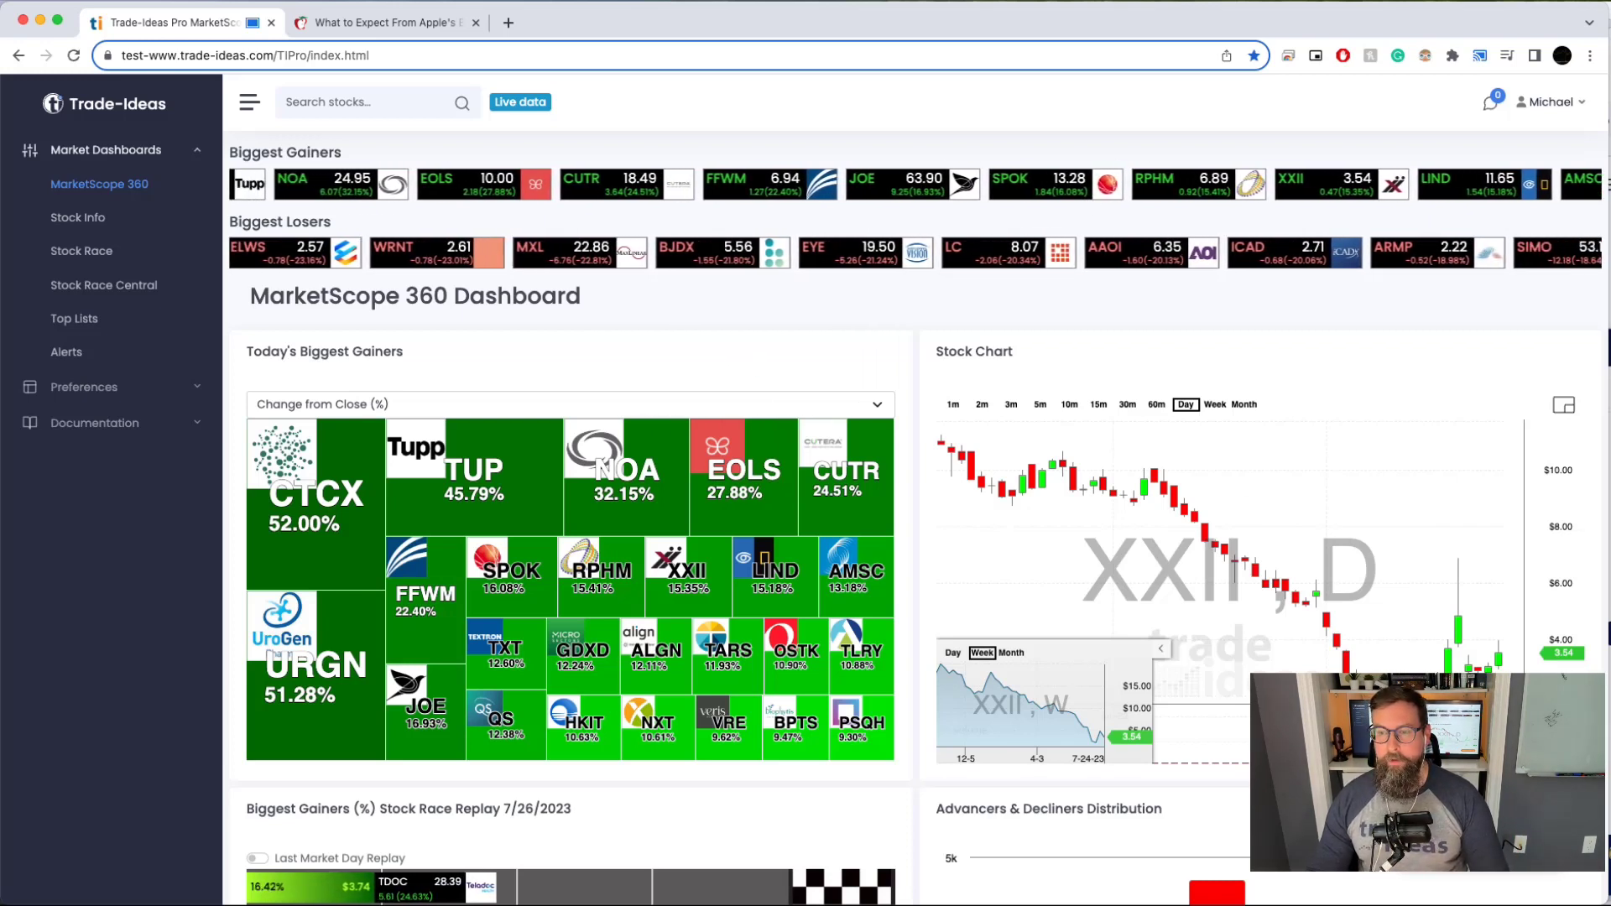
{"action": "left_click", "coordinate": [1099, 406]}
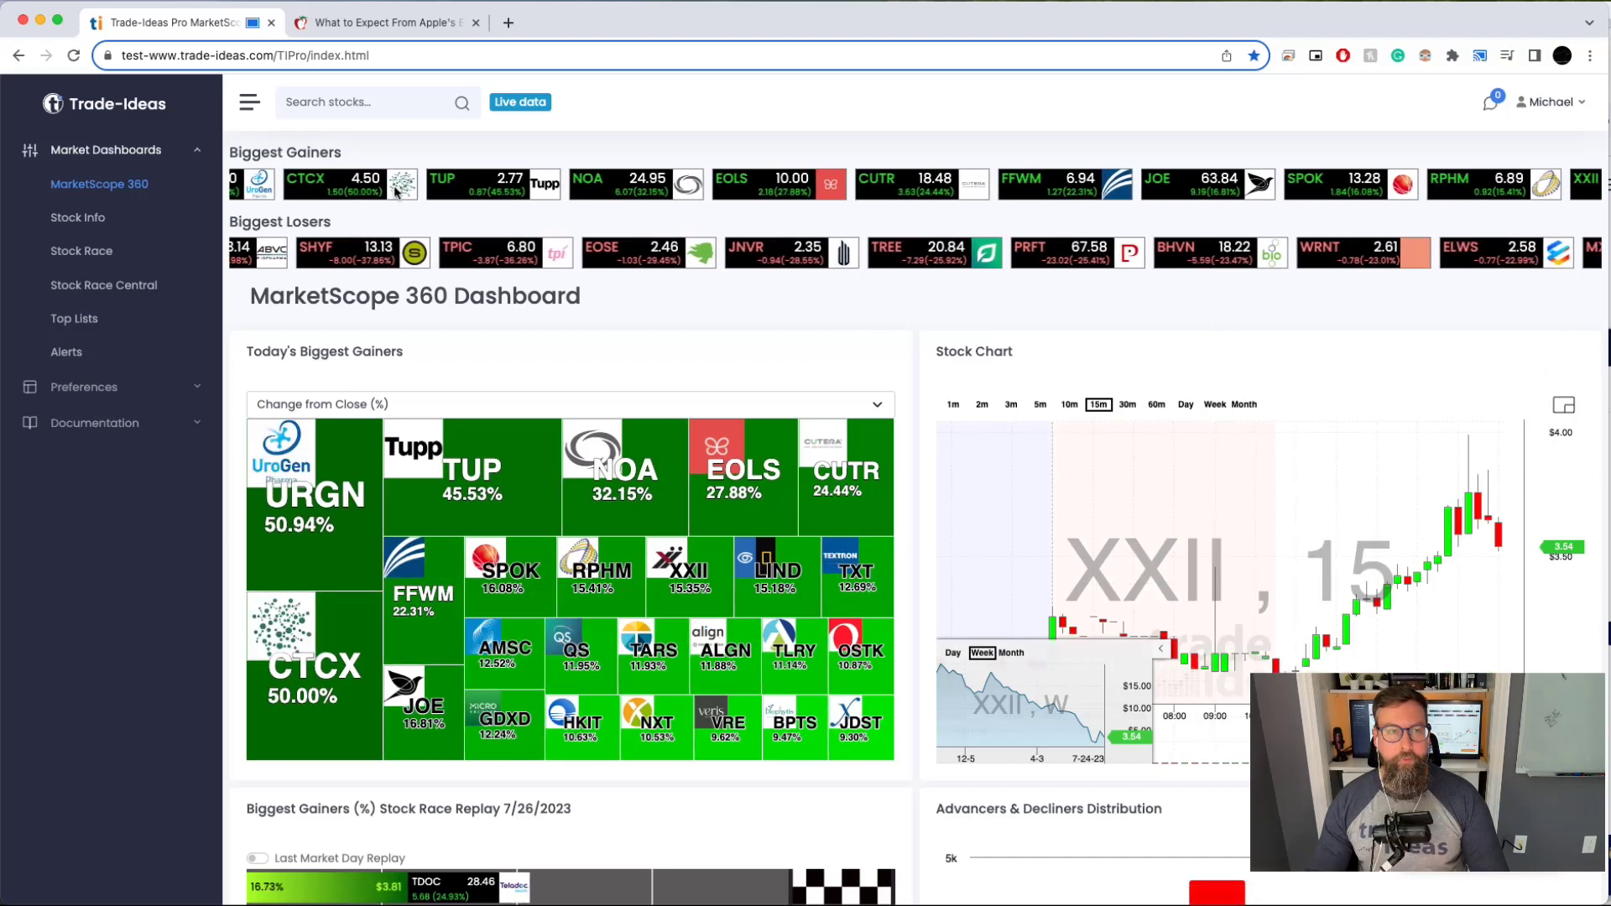
Step: Chart TUP on daily and monthly candles, then chart URGN from the heat map
{"action": "left_click", "coordinate": [405, 188]}
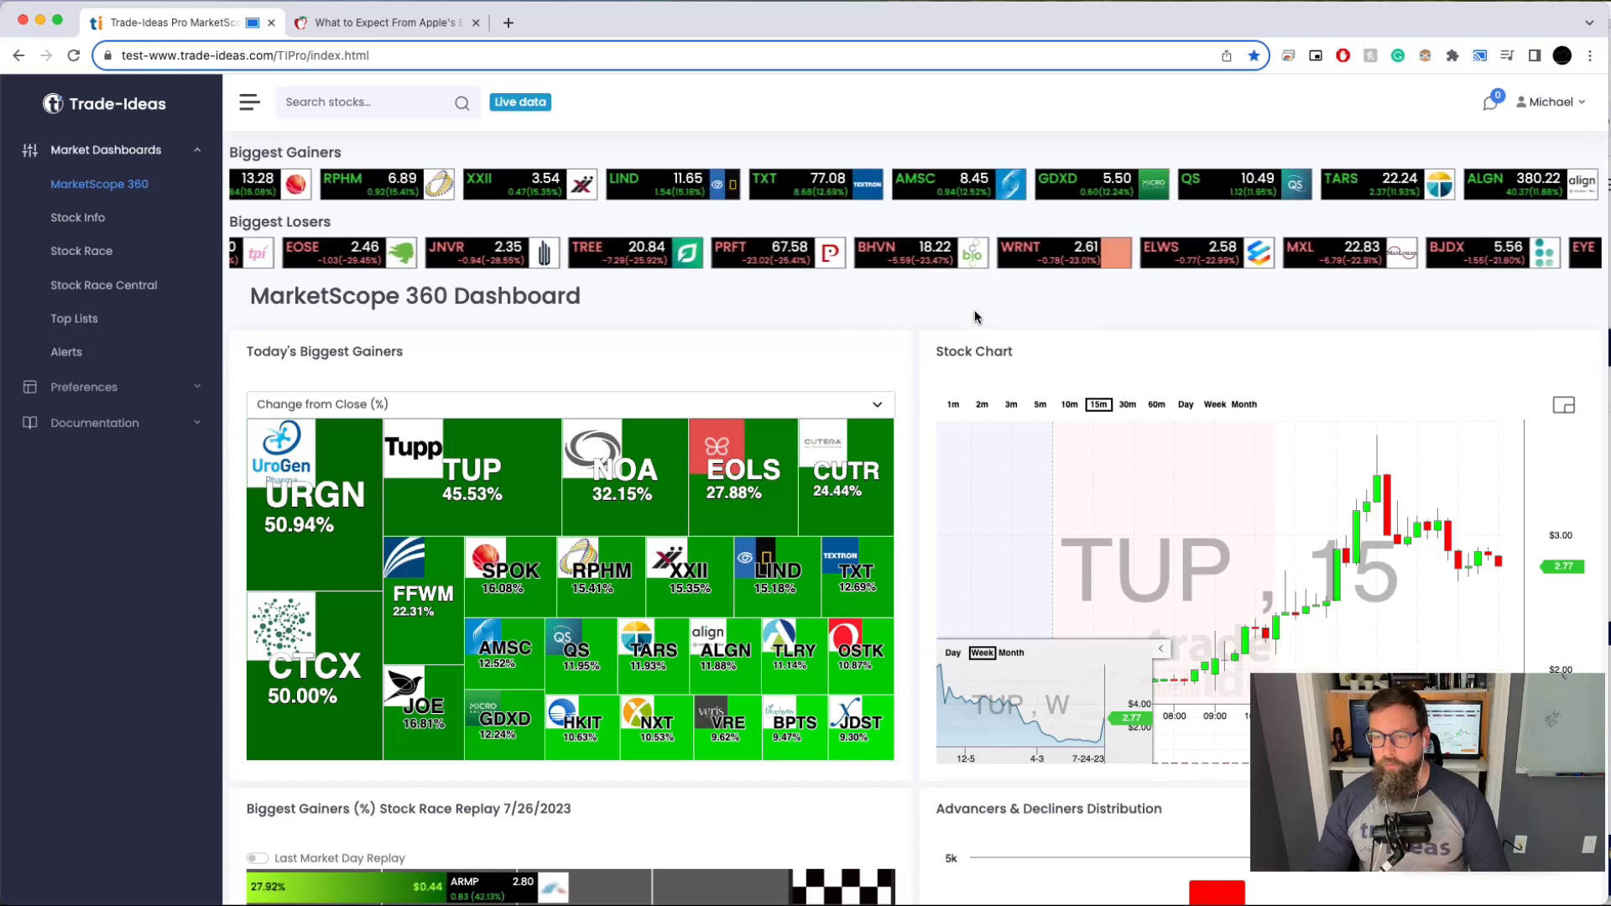
{"action": "left_click", "coordinate": [1186, 404]}
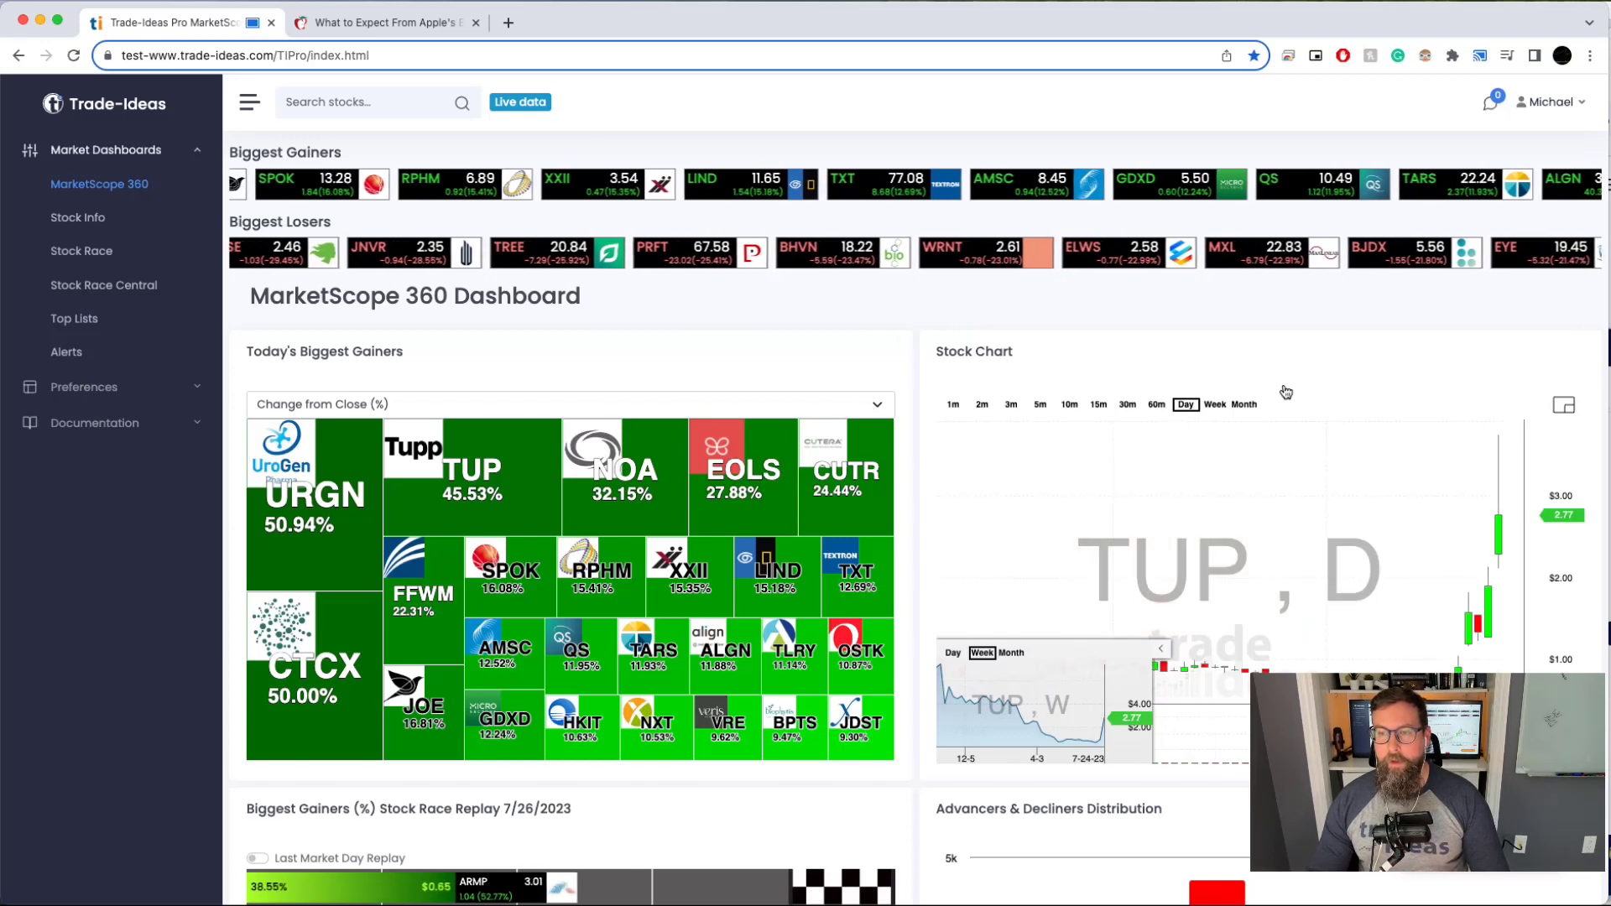
{"action": "left_click", "coordinate": [1244, 404]}
{"action": "left_click", "coordinate": [1186, 404]}
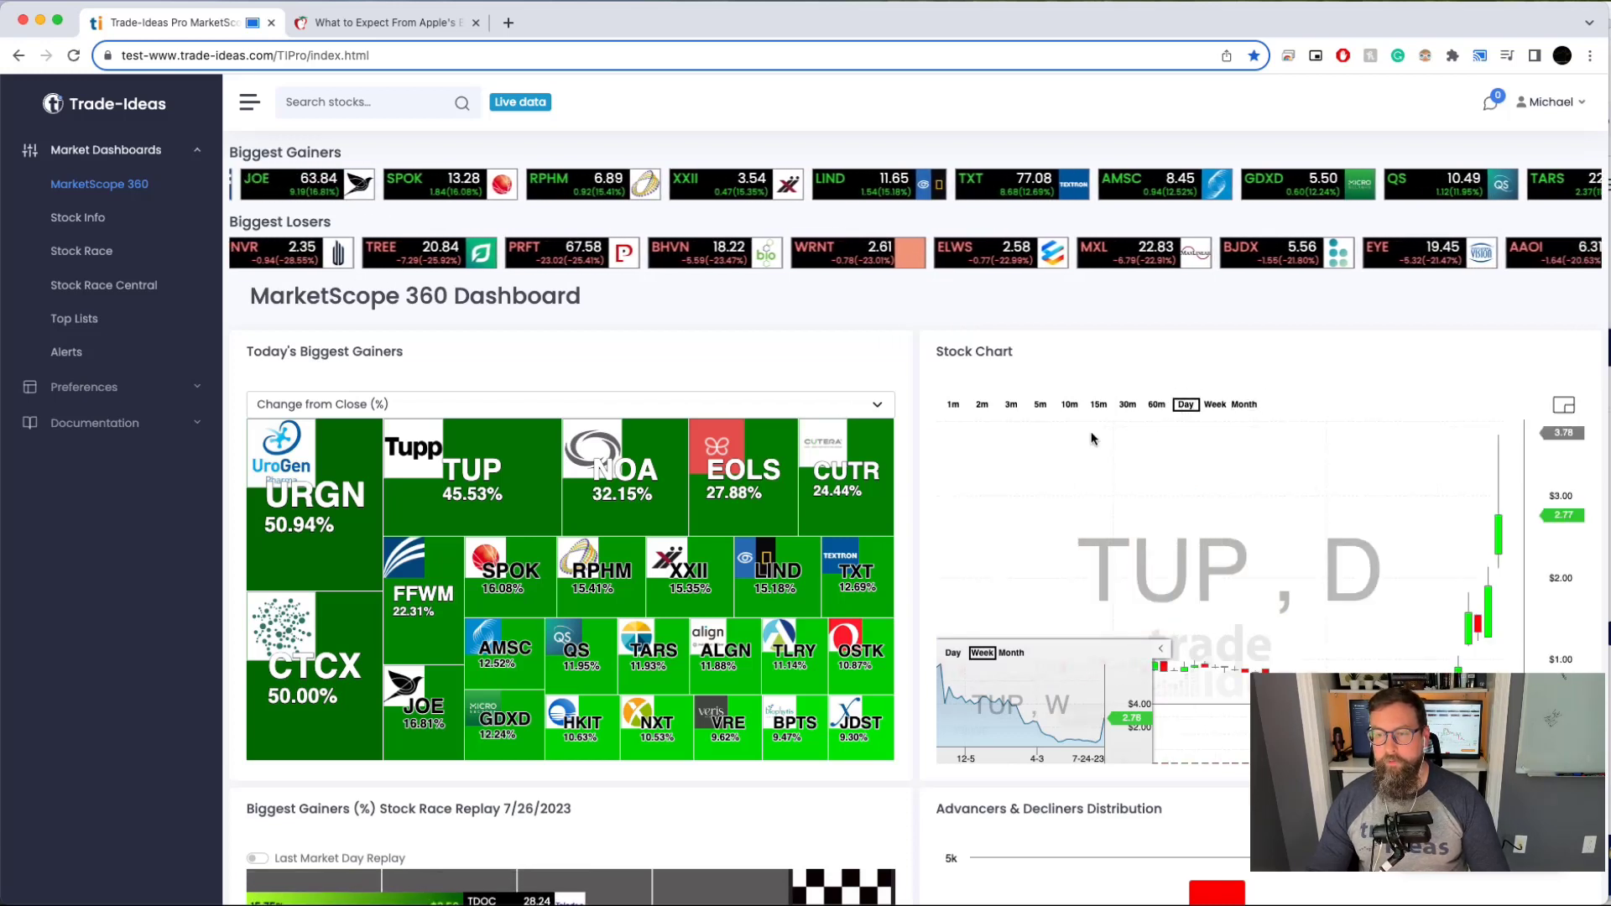
{"action": "left_click", "coordinate": [329, 552]}
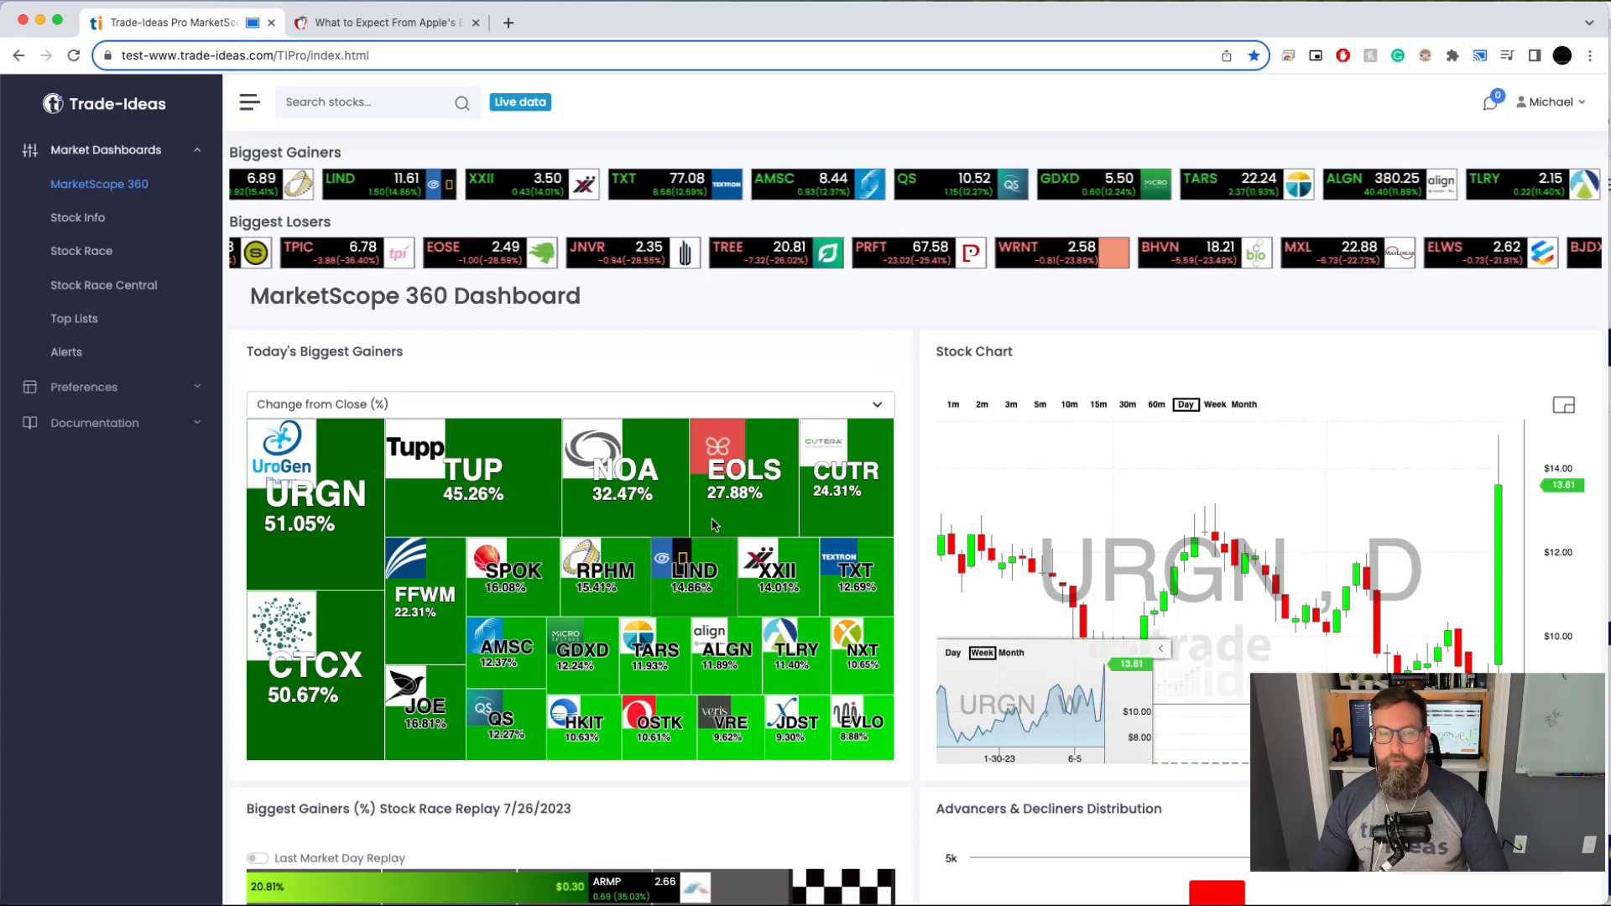
Step: Rank the gainers heat map by change from open
{"action": "left_click", "coordinate": [592, 404]}
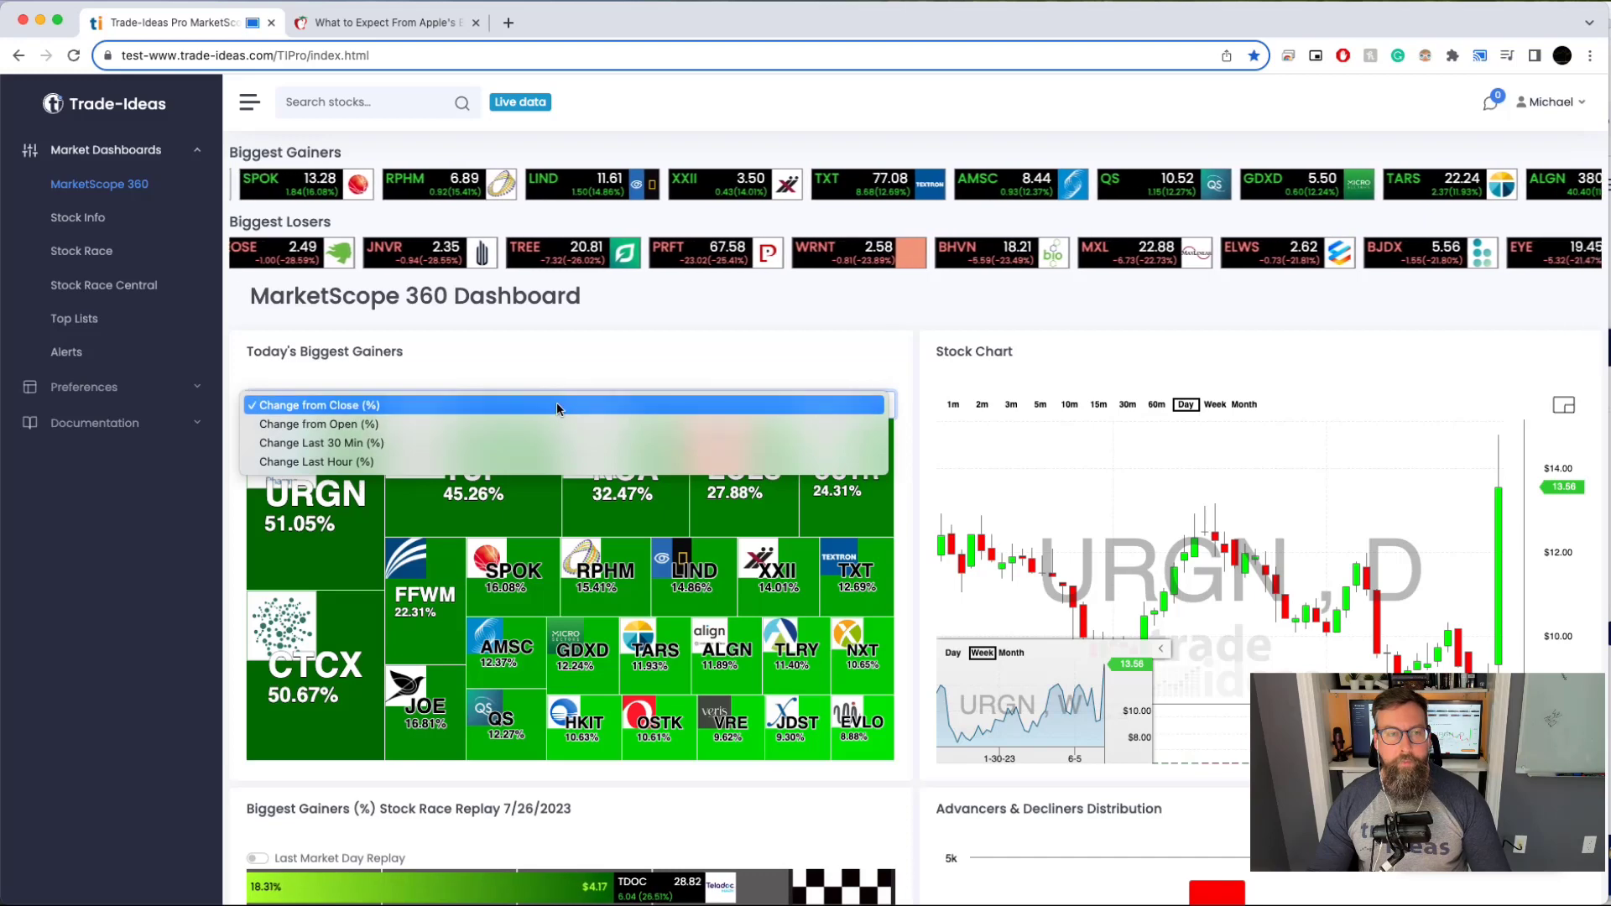
{"action": "left_click", "coordinate": [559, 407]}
{"action": "left_click", "coordinate": [587, 404]}
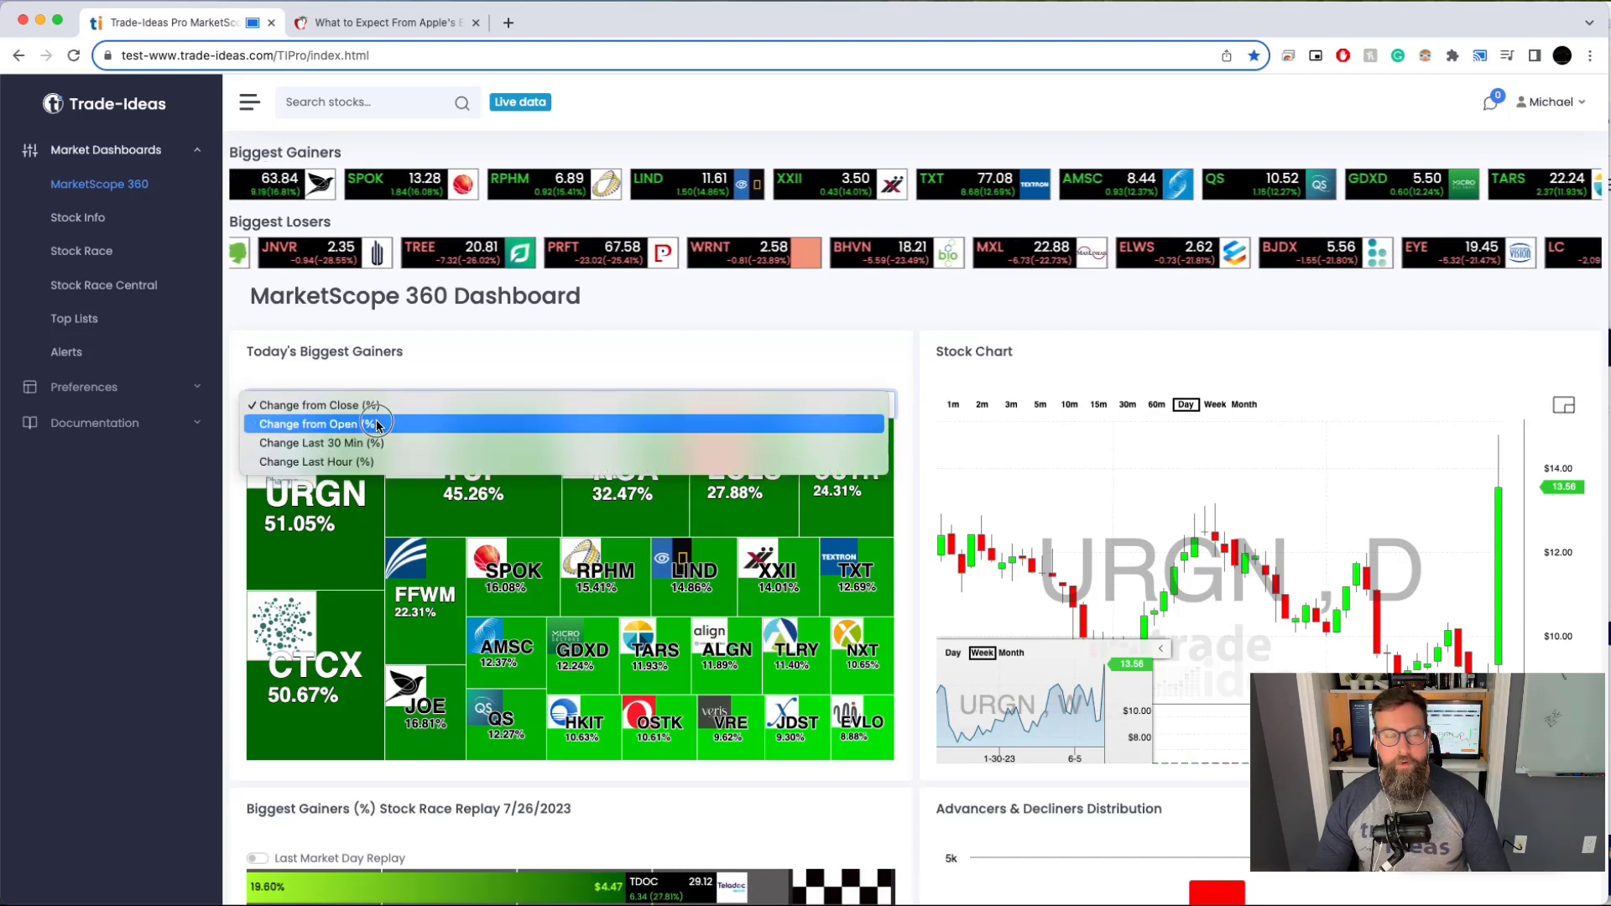
{"action": "left_click", "coordinate": [369, 425]}
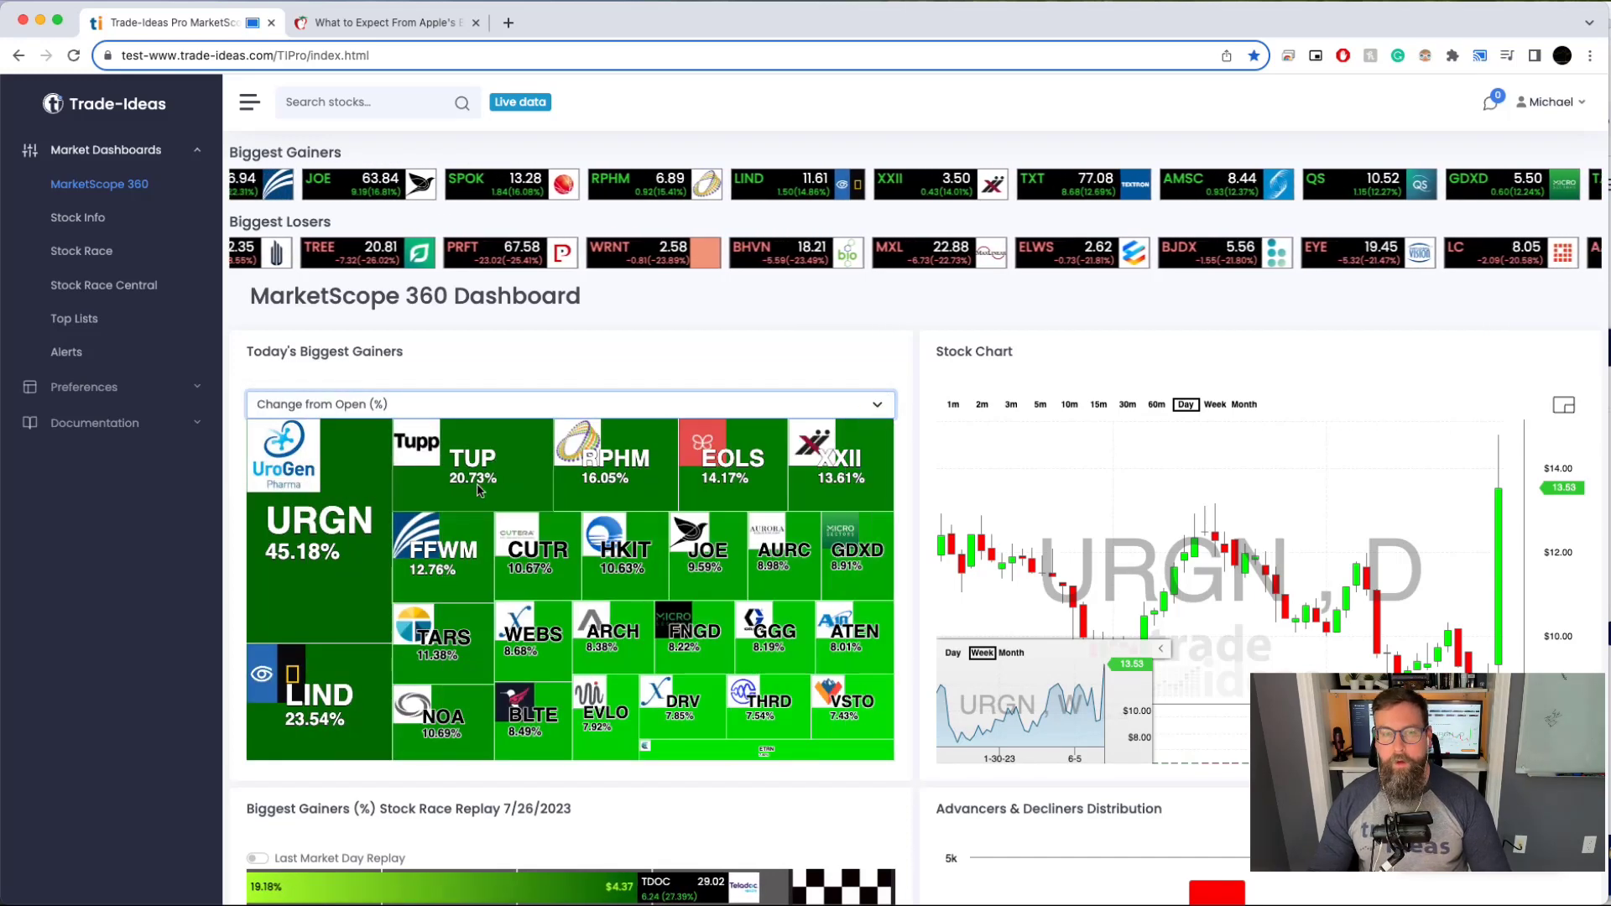
Step: Try Change Last 30 Min (%), then rank the heat map by Change Last Hour (%)
{"action": "left_click", "coordinate": [501, 405]}
{"action": "left_click", "coordinate": [537, 419]}
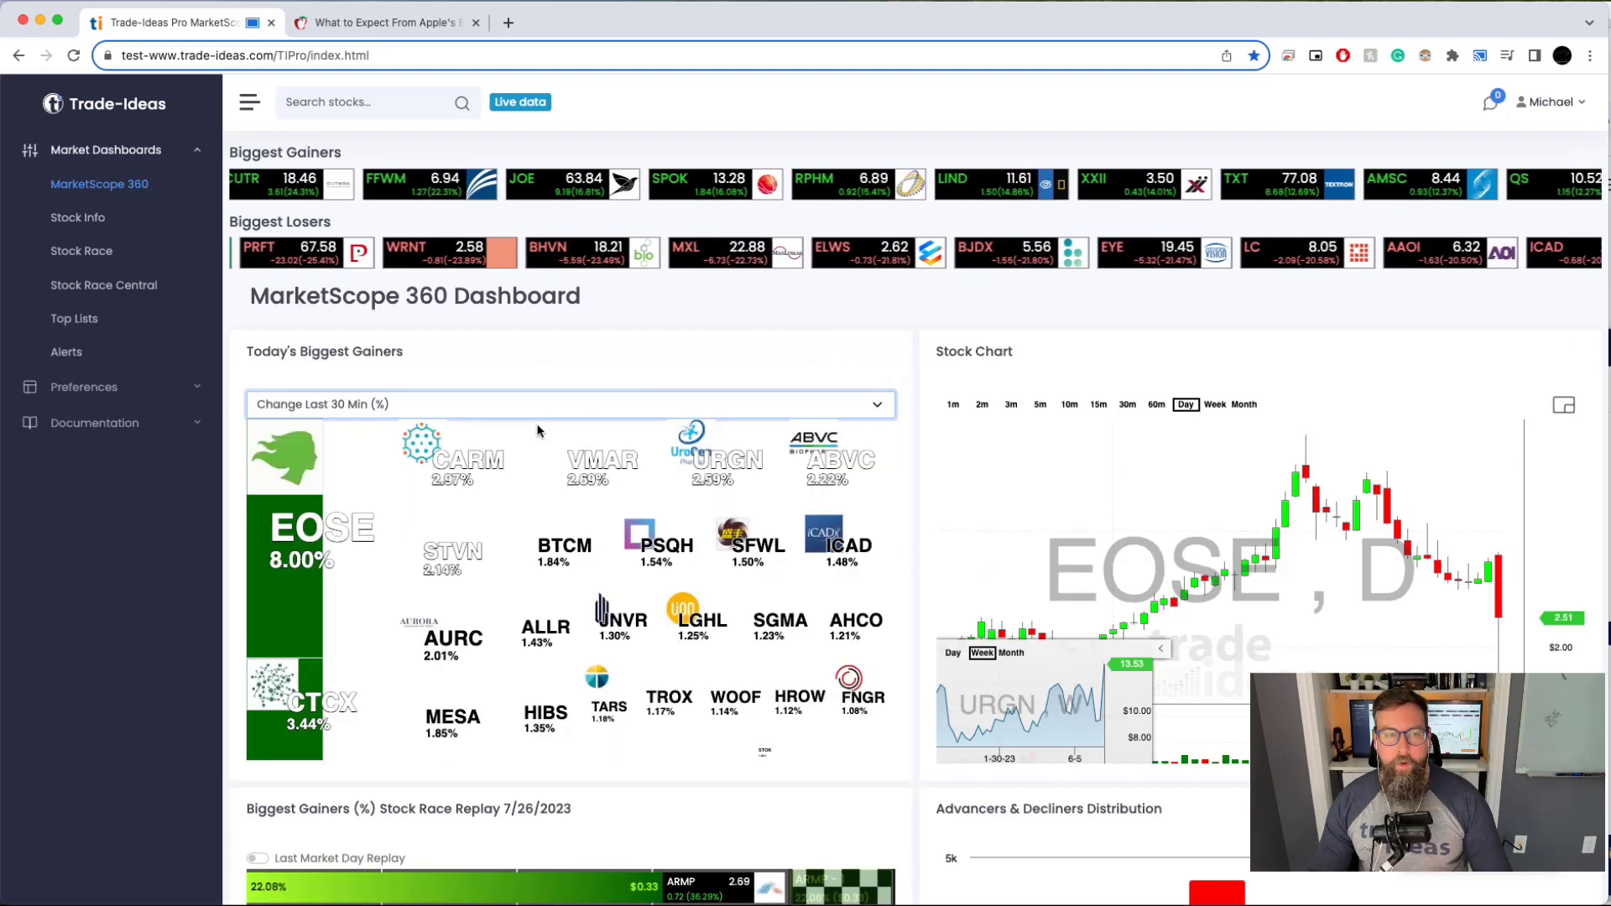
{"action": "left_click", "coordinate": [540, 406]}
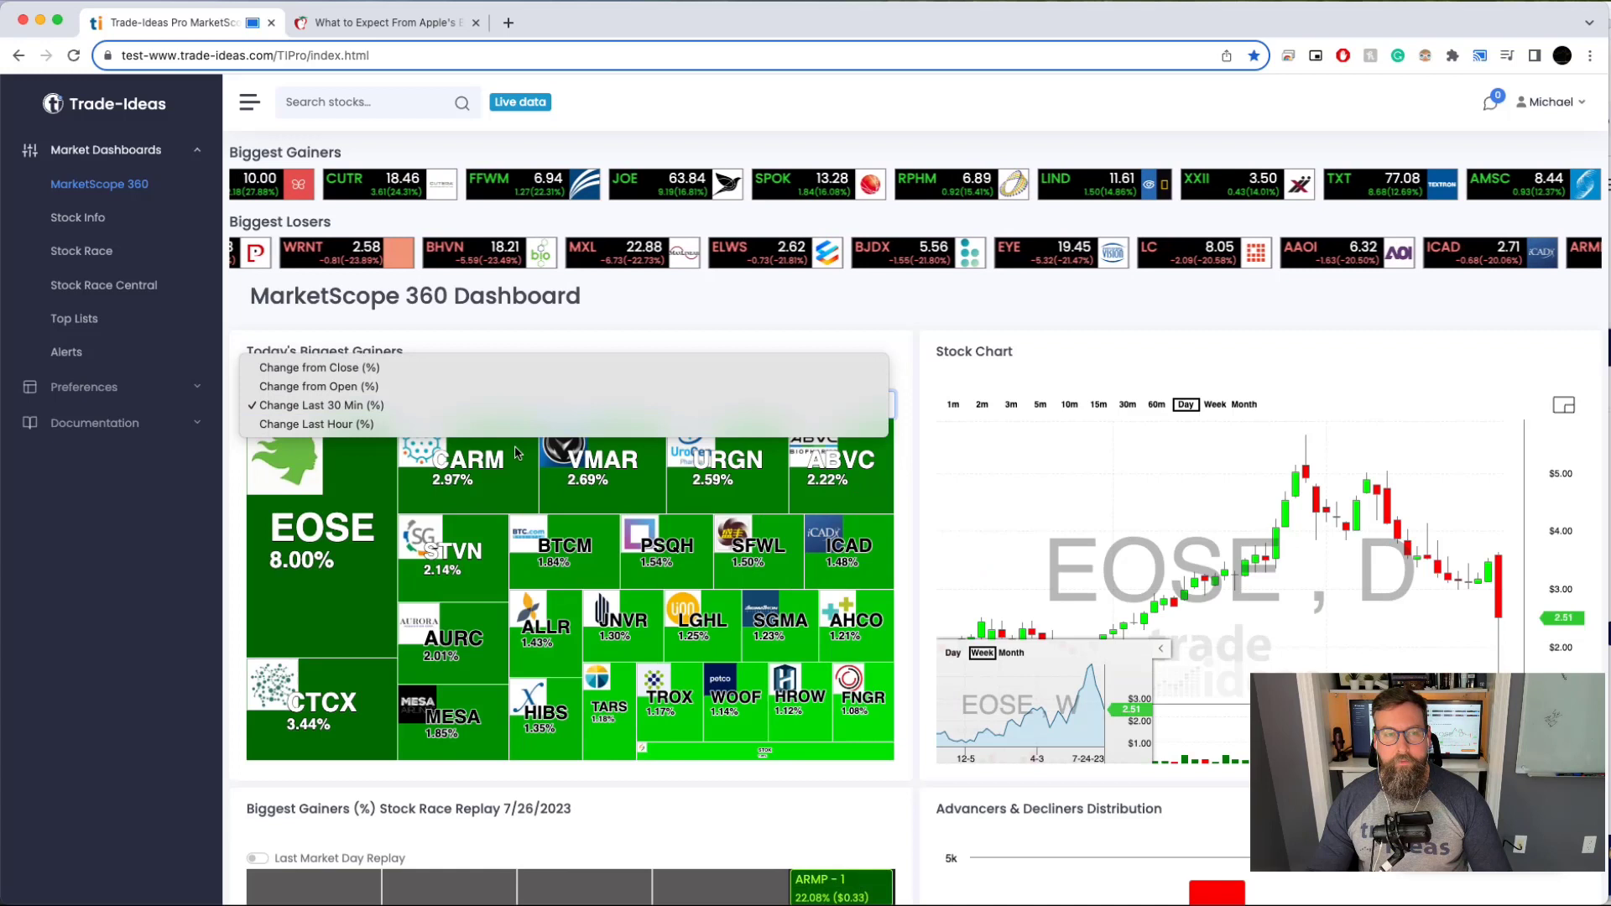
{"action": "left_click", "coordinate": [342, 537]}
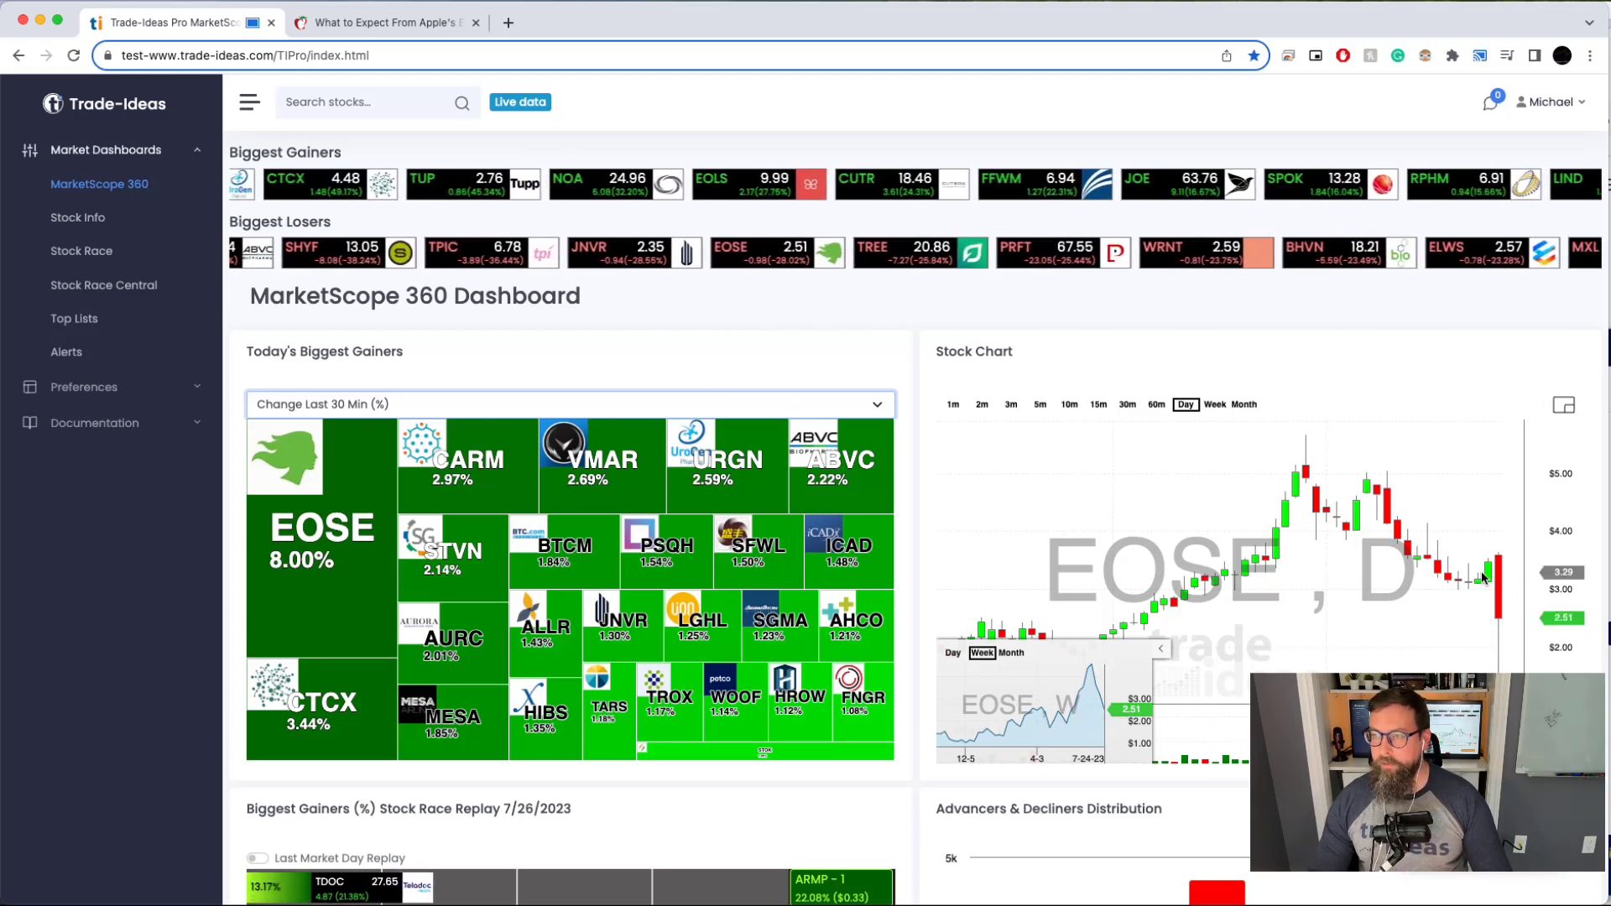
{"action": "left_click", "coordinate": [494, 404]}
{"action": "left_click", "coordinate": [806, 424]}
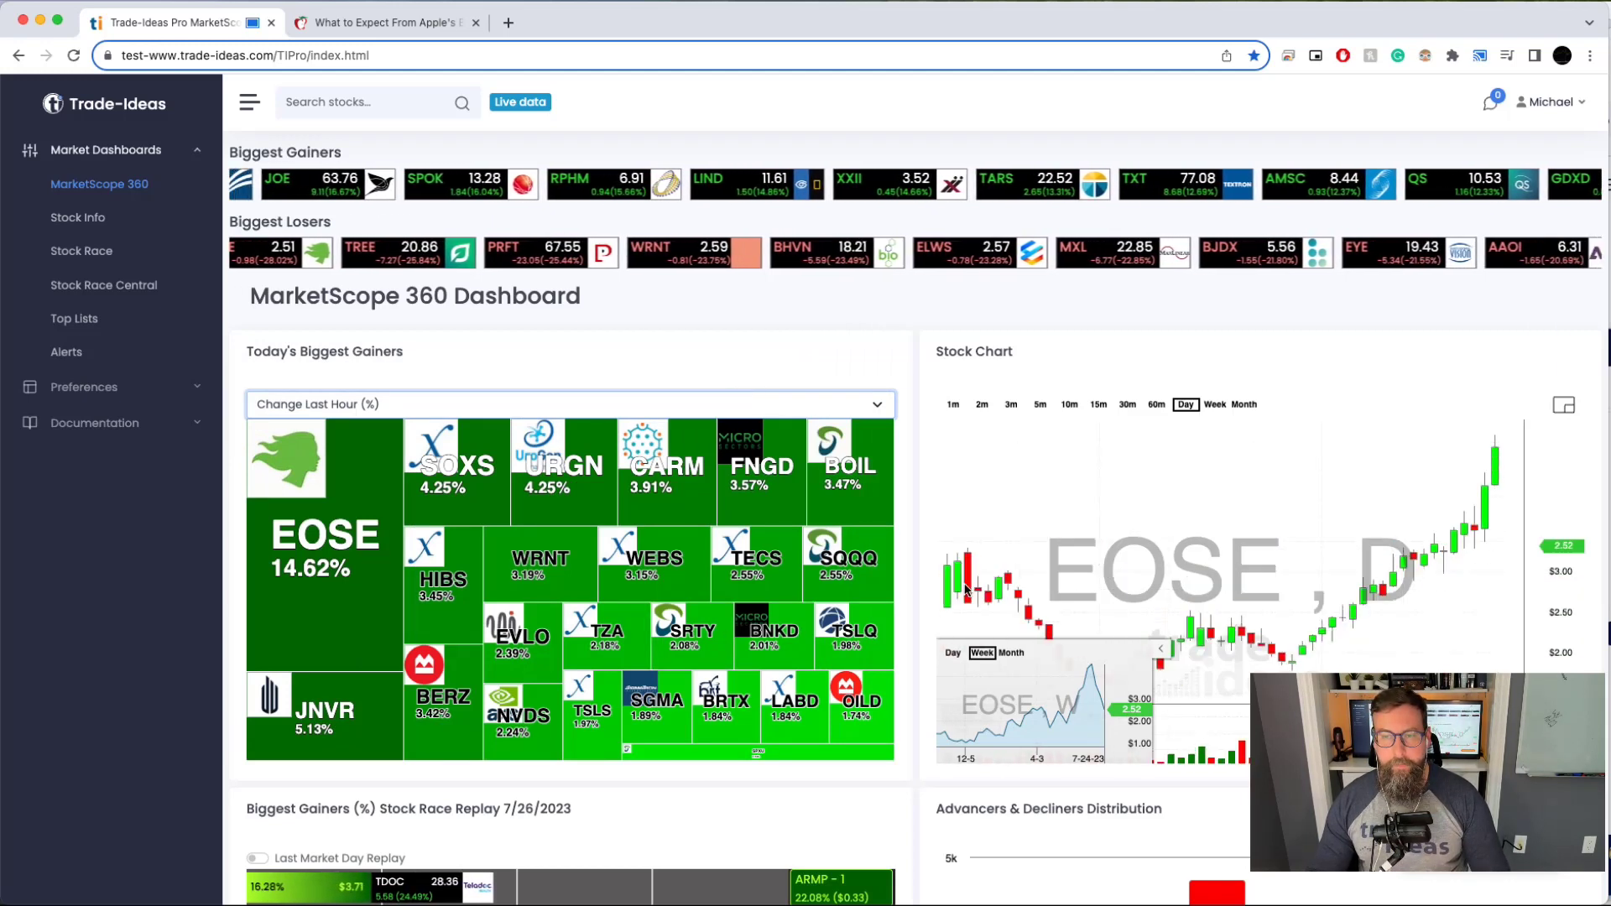
Step: Chart the stock race leader TDOC on the MarketScope 360 chart
{"action": "scroll", "coordinate": [910, 793], "scroll_direction": "down", "scroll_amount": 5}
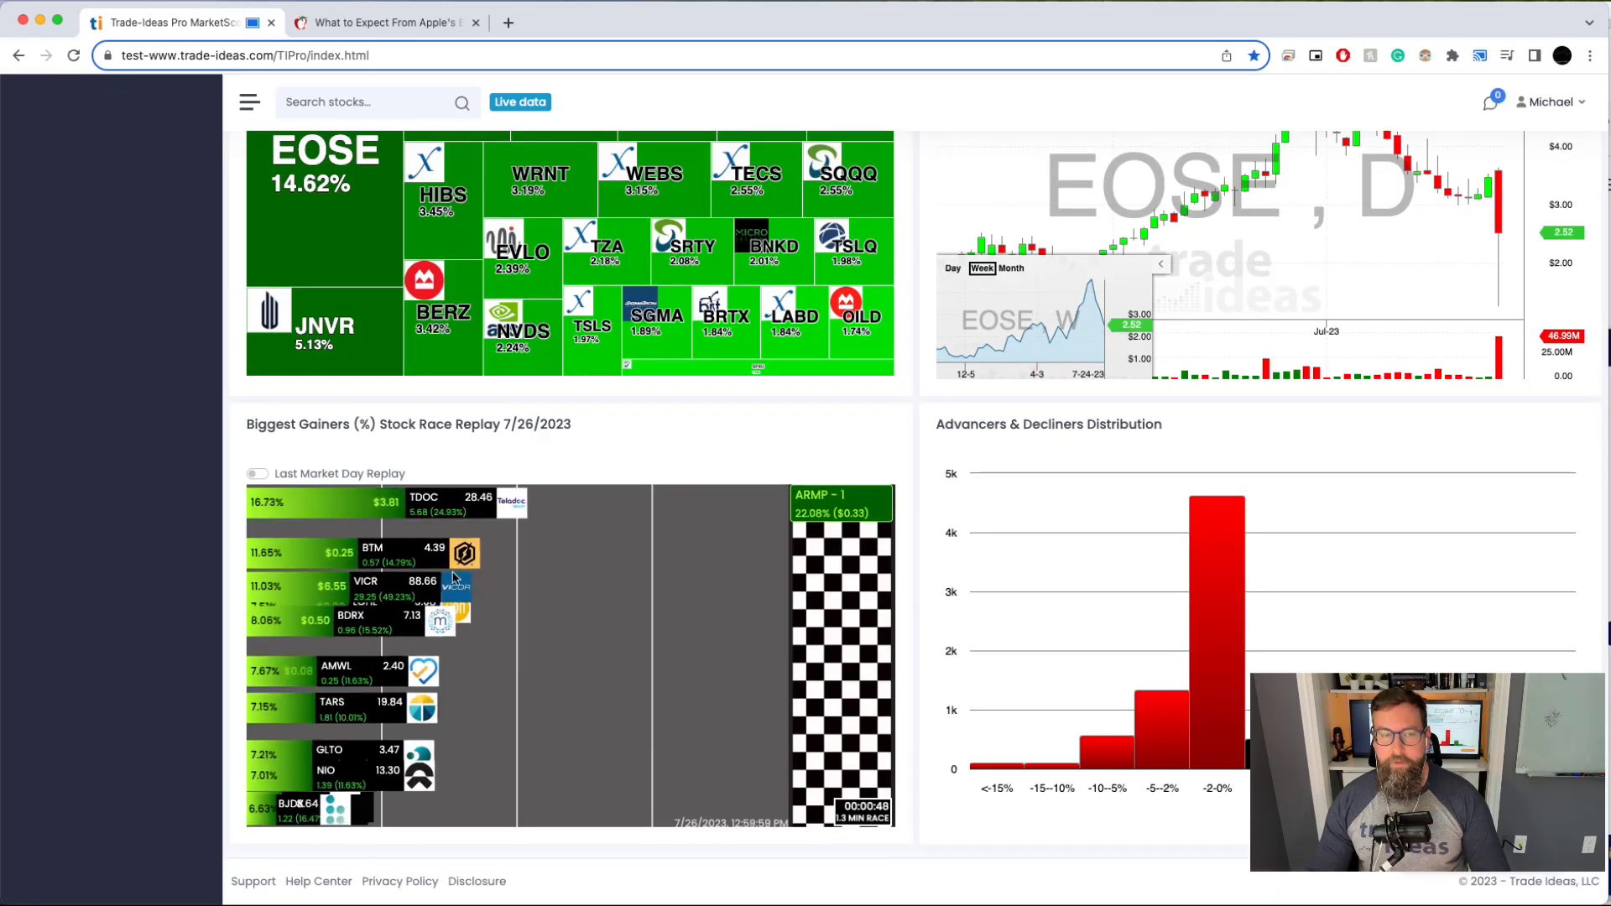
{"action": "left_click", "coordinate": [495, 503]}
{"action": "scroll", "coordinate": [545, 588], "scroll_direction": "up", "scroll_amount": 1}
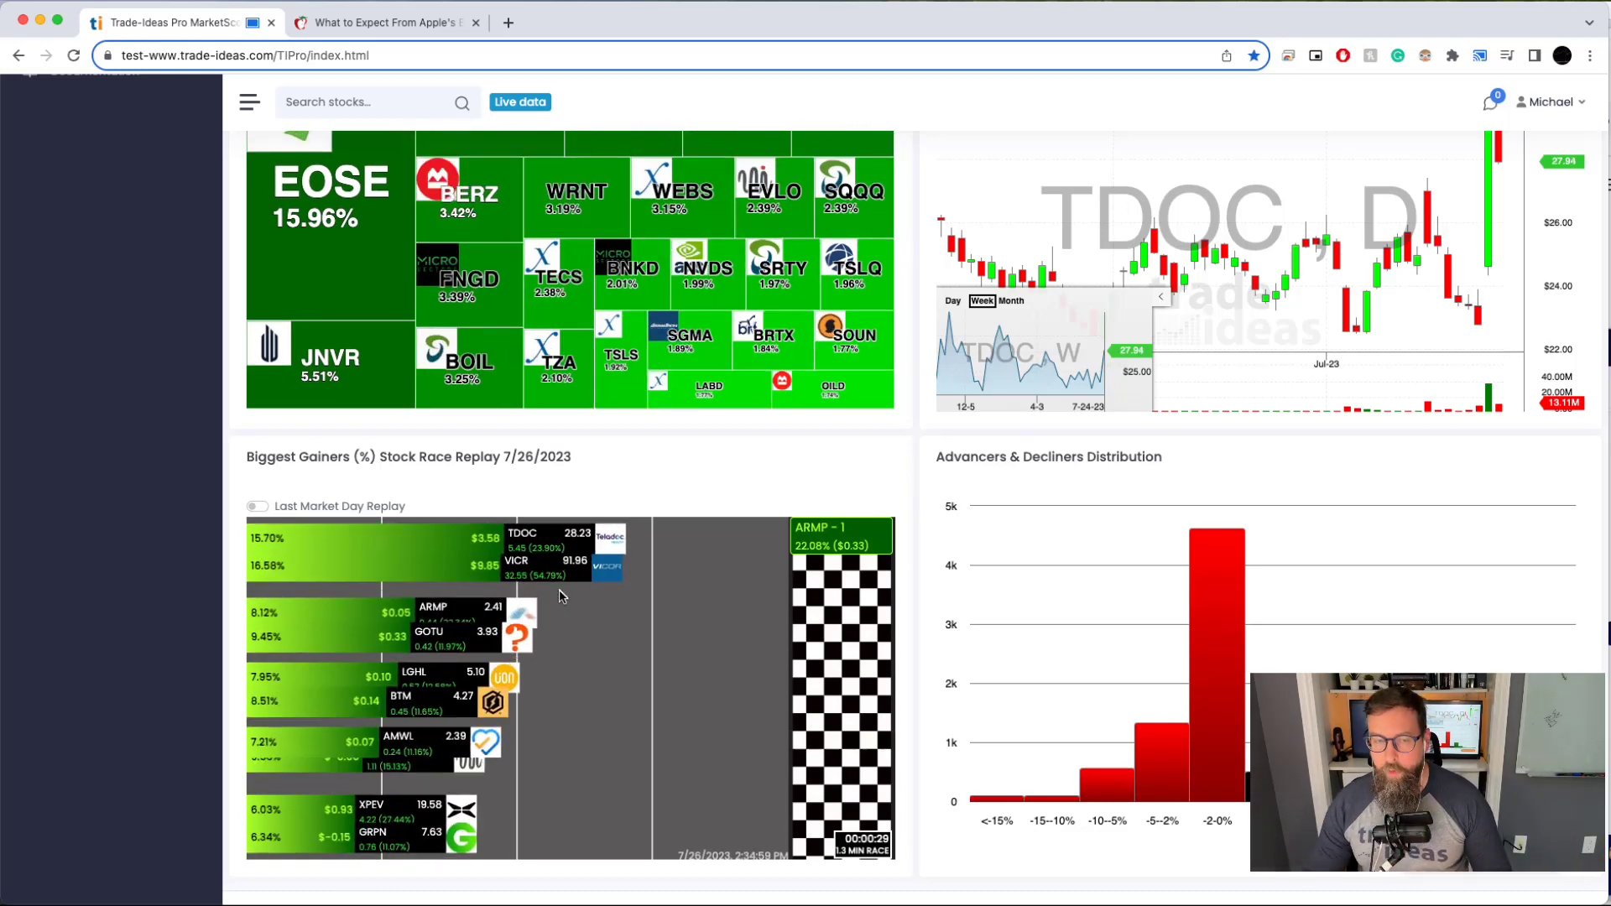
Step: Inspect the -2.0% bar of the advancers and decliners distribution
{"action": "scroll", "coordinate": [786, 657], "scroll_direction": "down", "scroll_amount": 1}
{"action": "mouse_move", "coordinate": [1226, 628]}
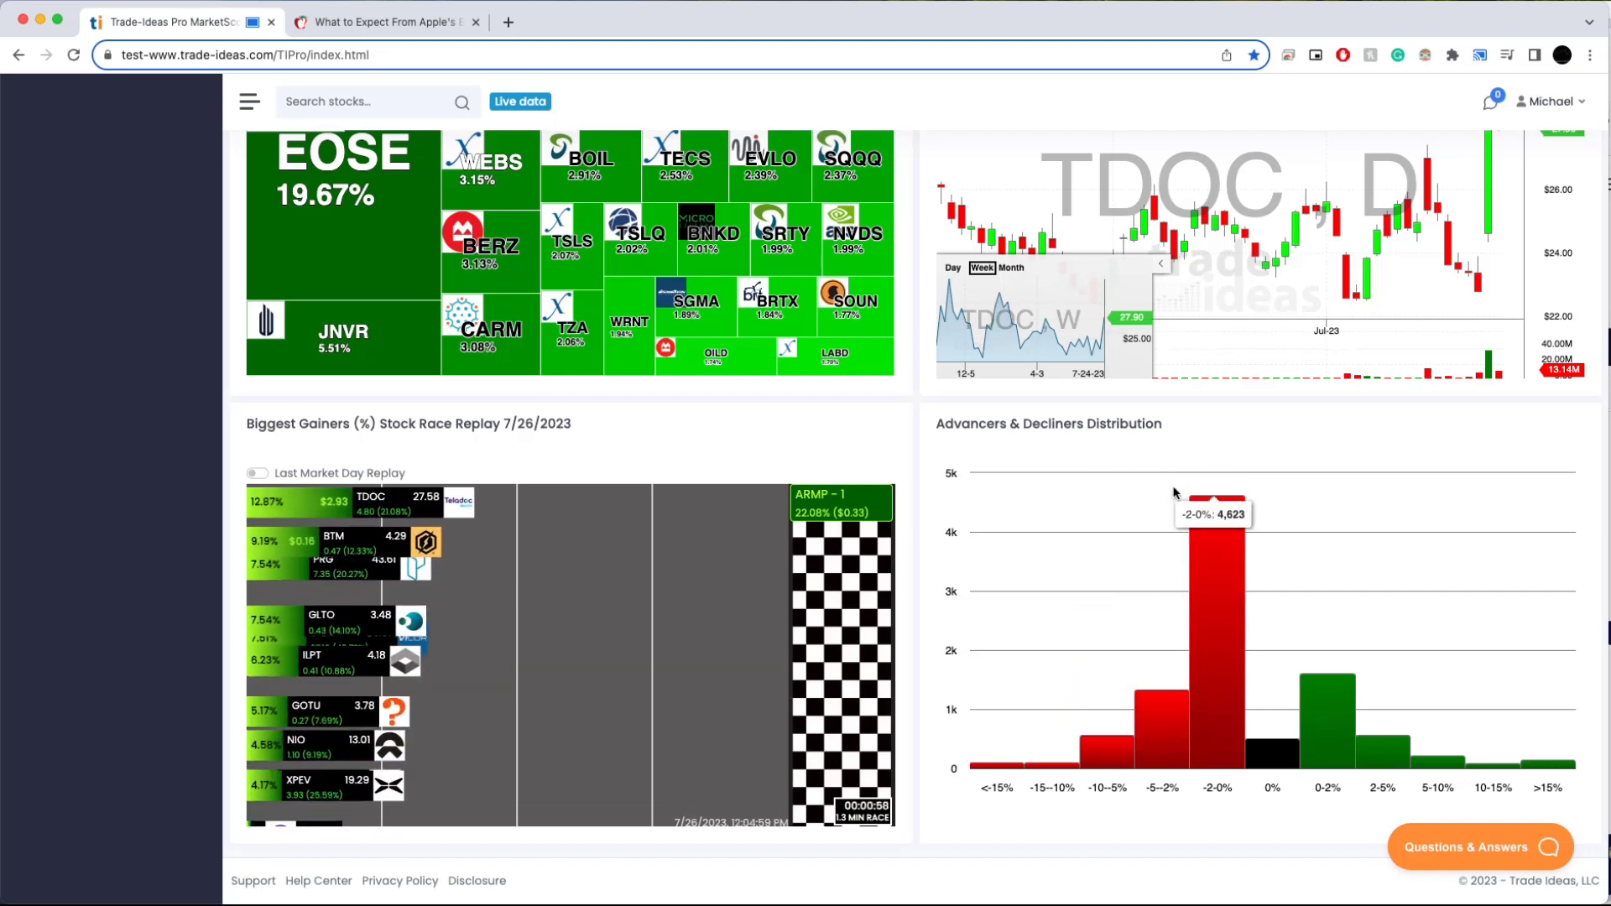
{"action": "scroll", "coordinate": [1034, 602], "scroll_direction": "up", "scroll_amount": 3}
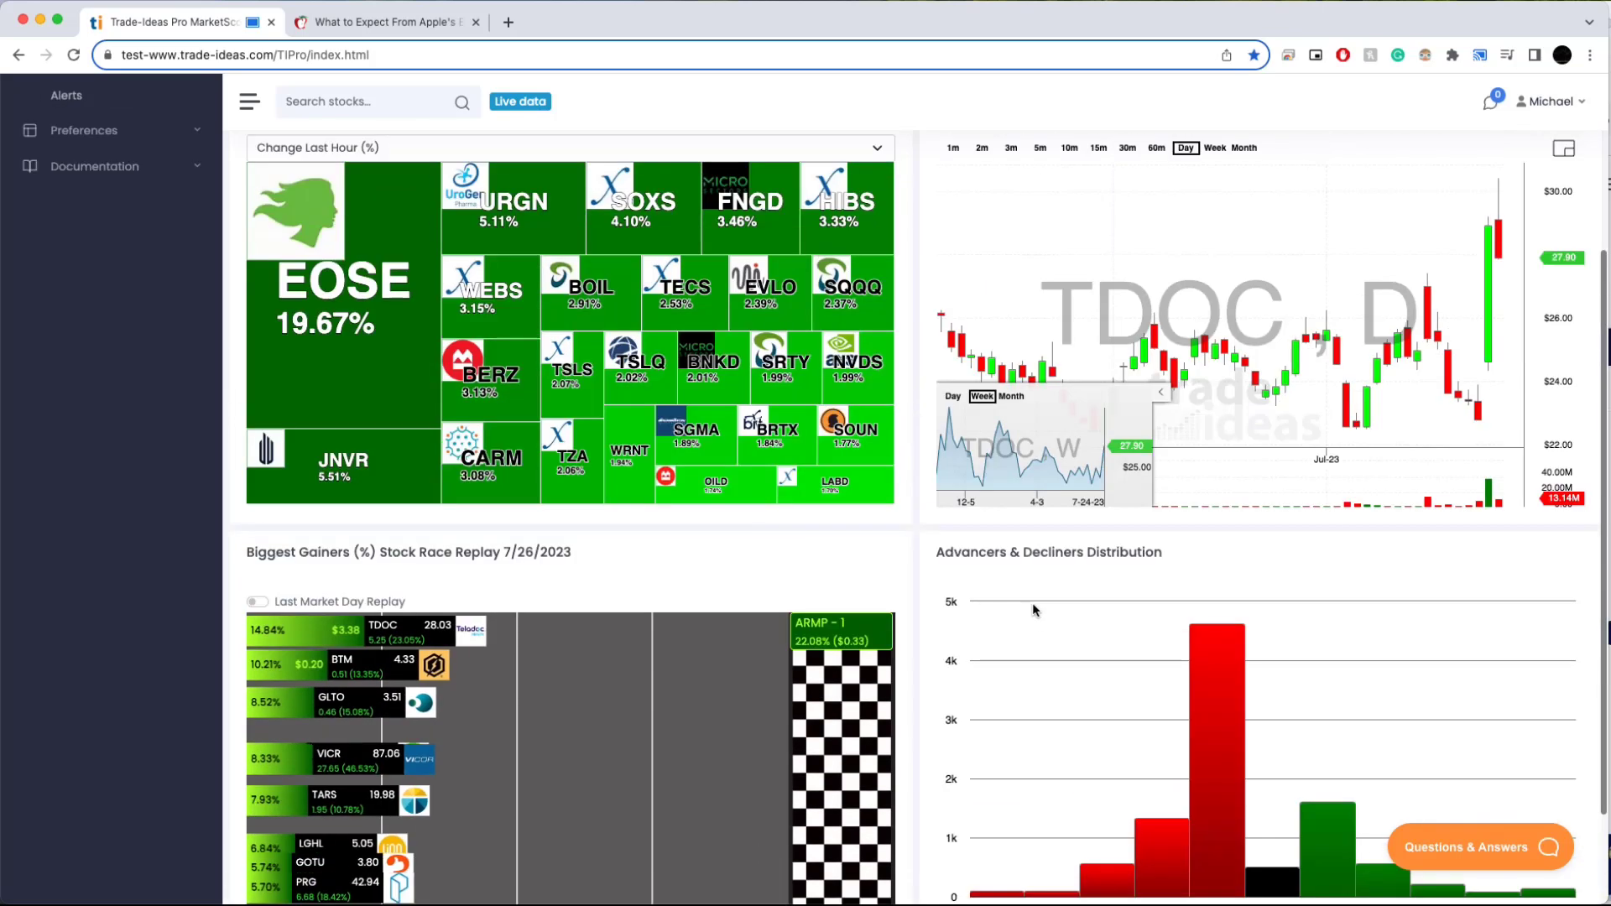
{"action": "scroll", "coordinate": [1032, 603], "scroll_direction": "up", "scroll_amount": 5}
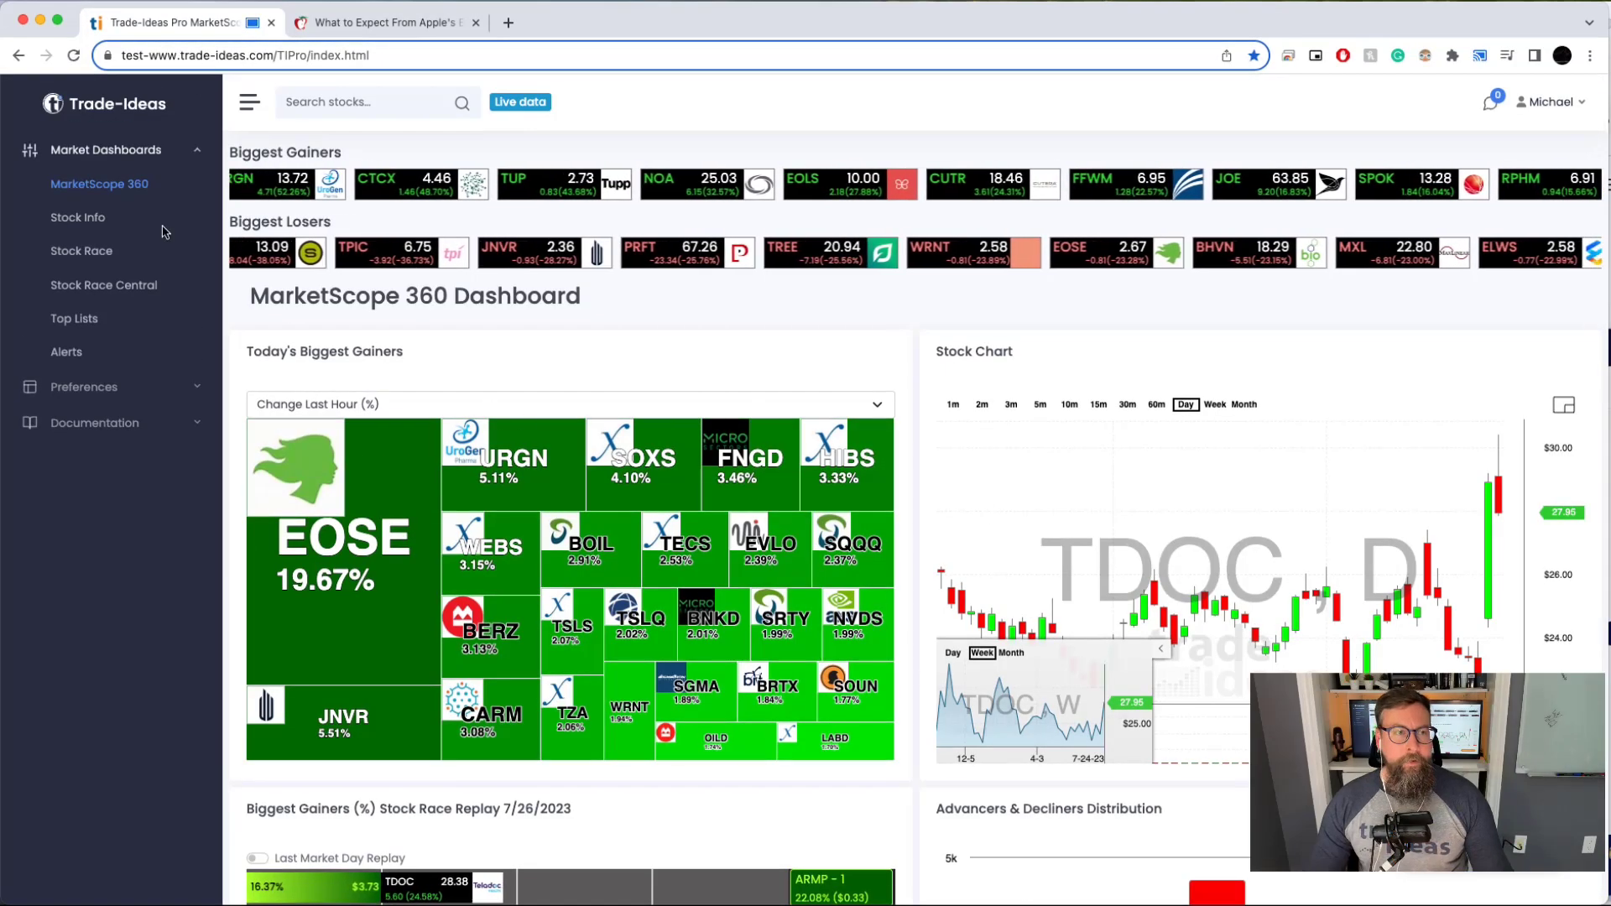
Step: Review Apple's Profile, News and Details in Stock Info, then switch to Stock Race
{"action": "left_click", "coordinate": [95, 219]}
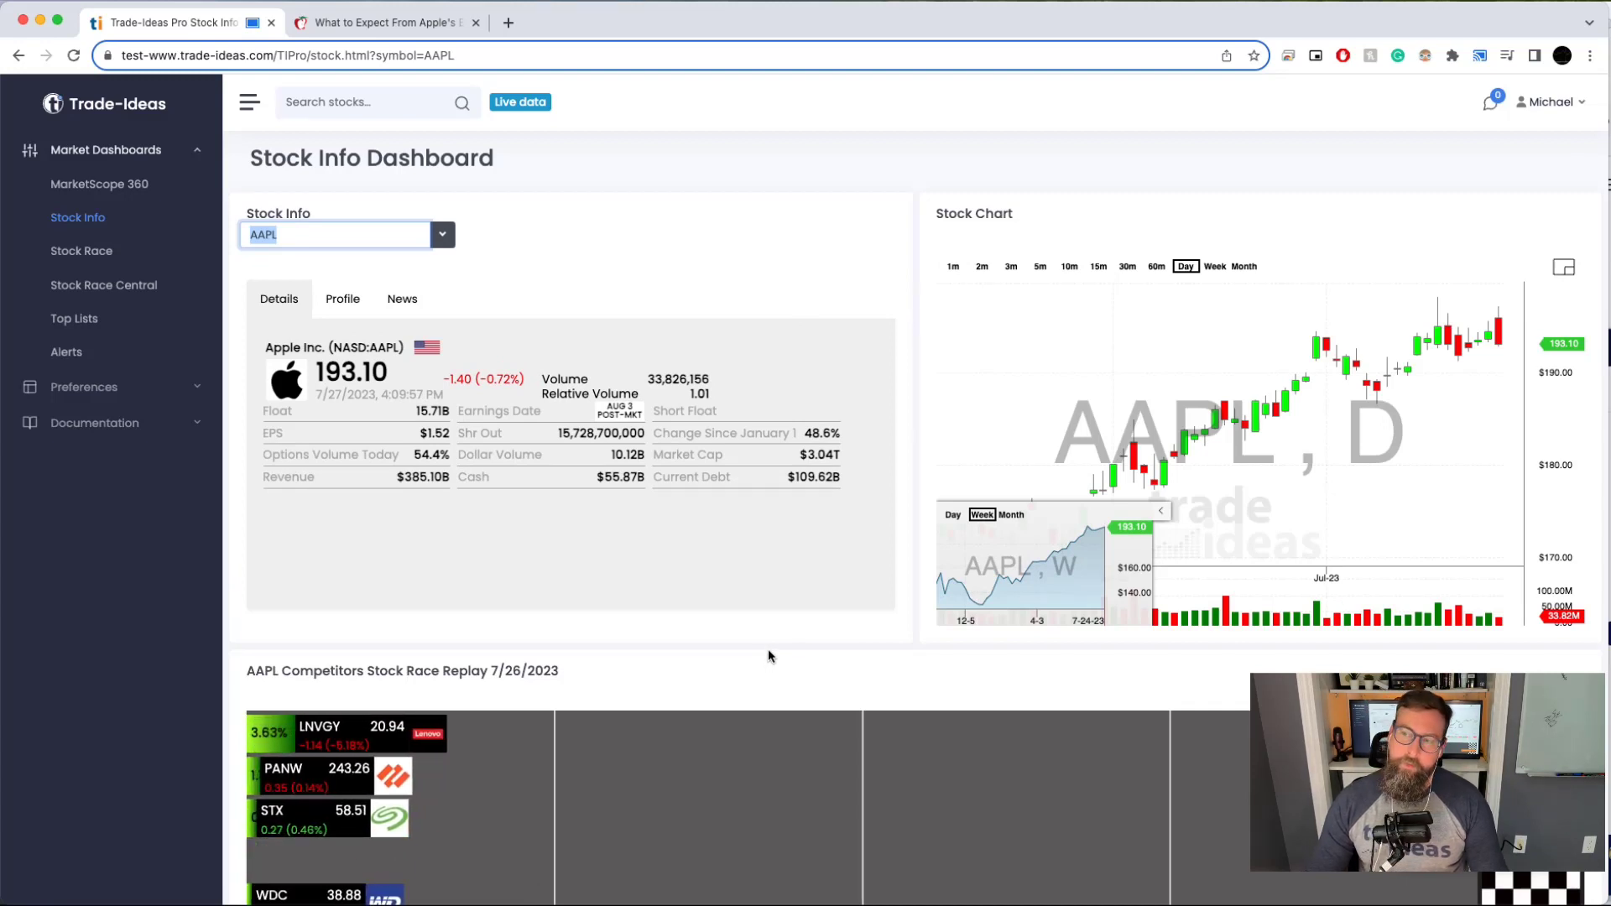
{"action": "left_click", "coordinate": [362, 302]}
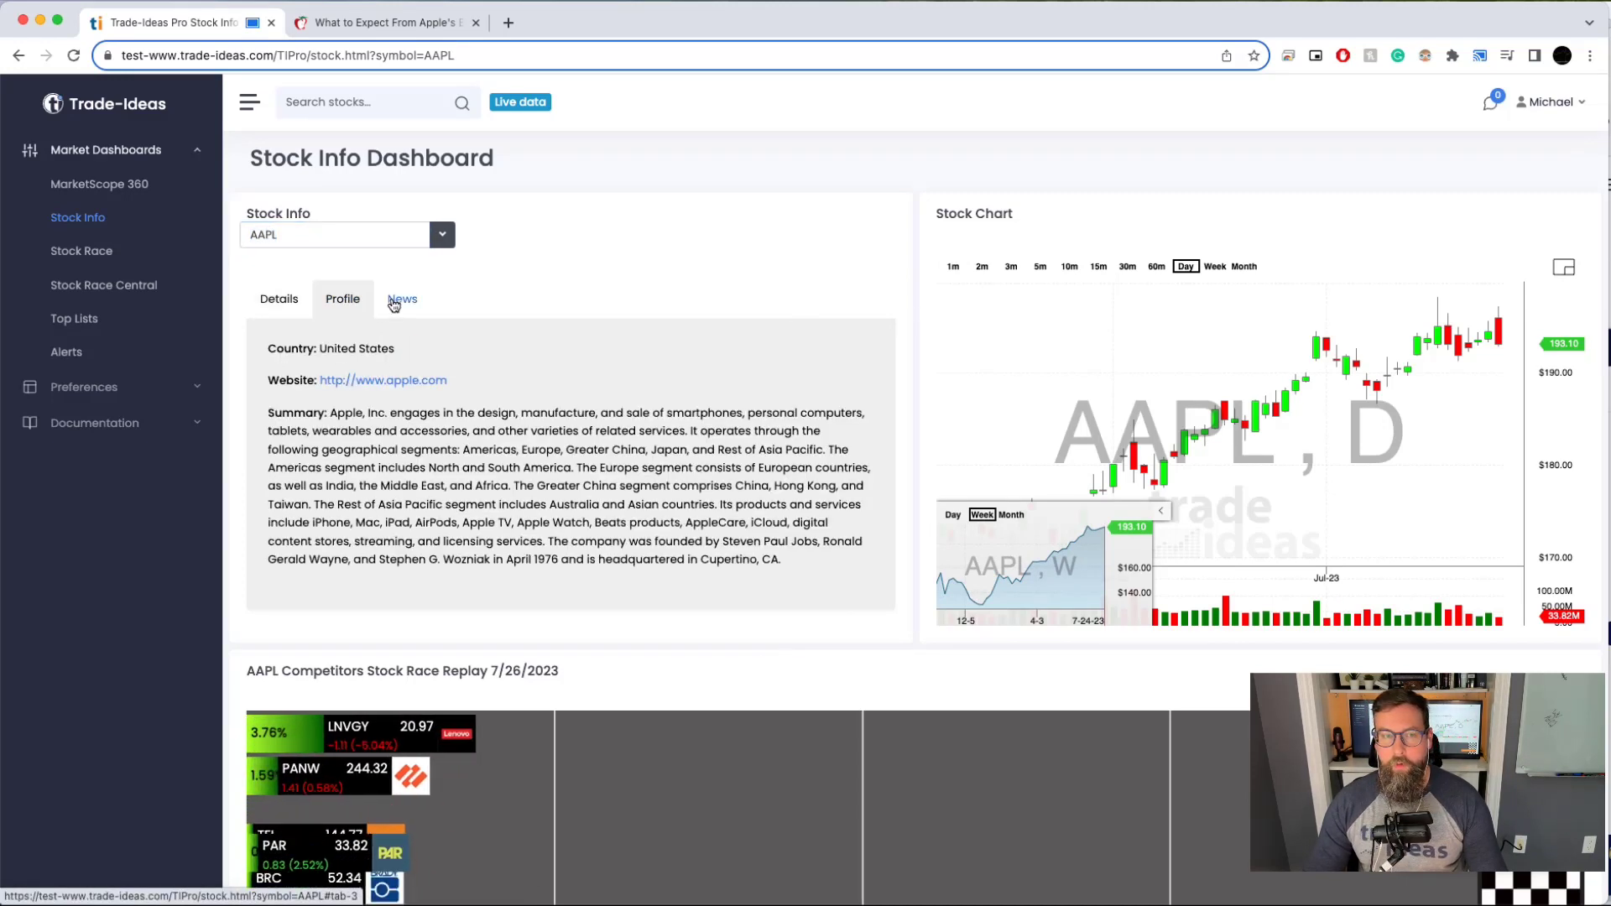
{"action": "left_click", "coordinate": [402, 300]}
{"action": "left_click", "coordinate": [300, 306]}
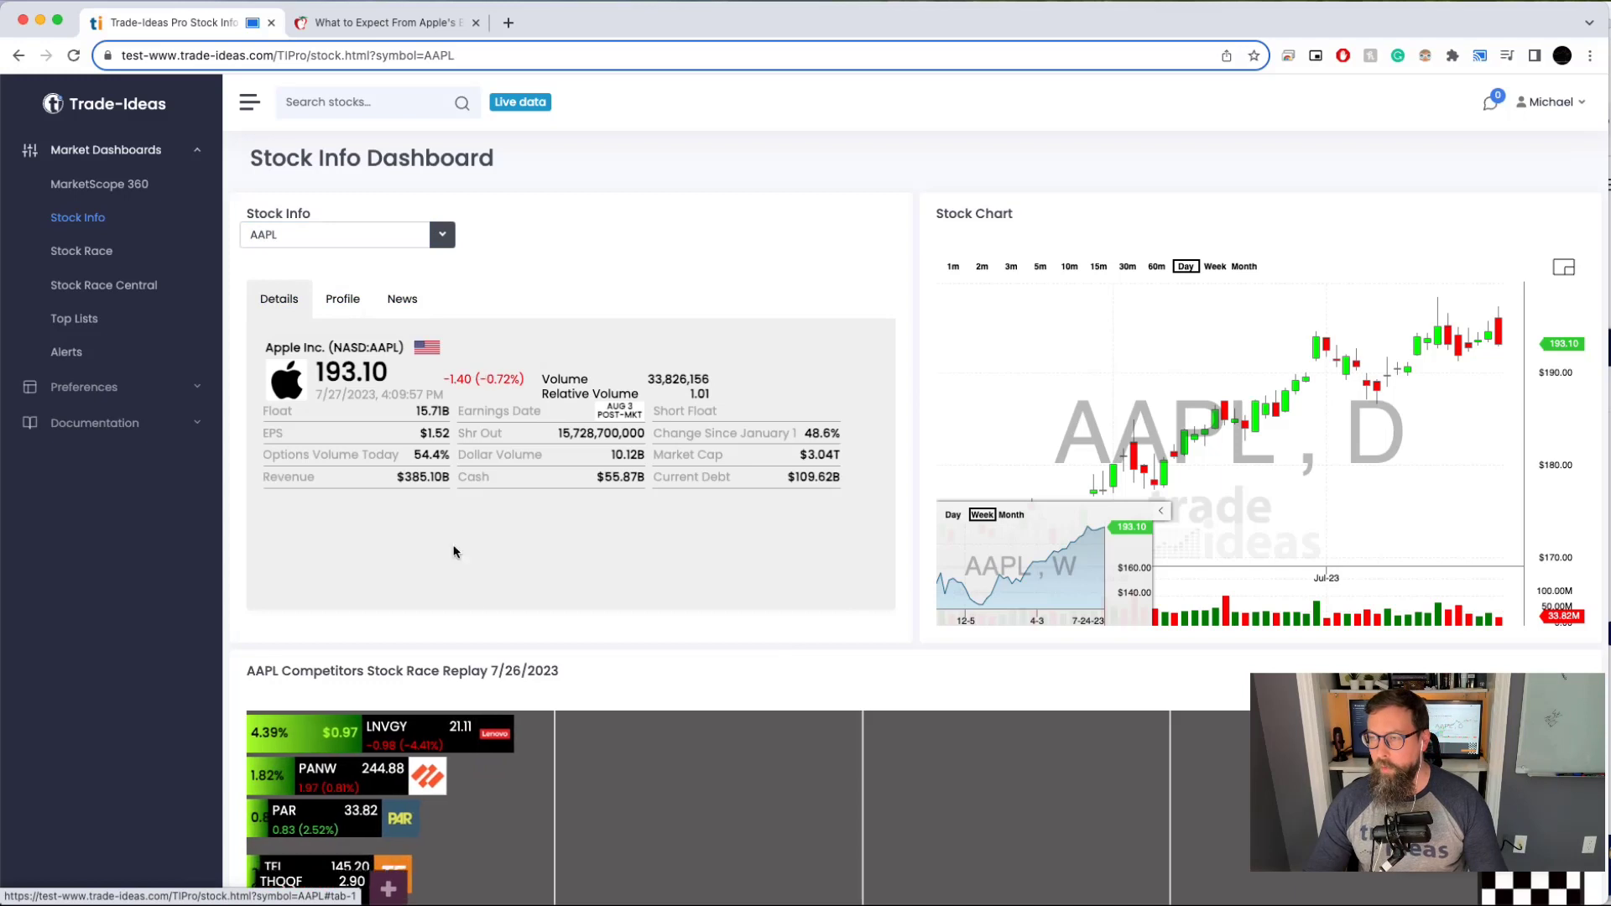
{"action": "left_click", "coordinate": [91, 250]}
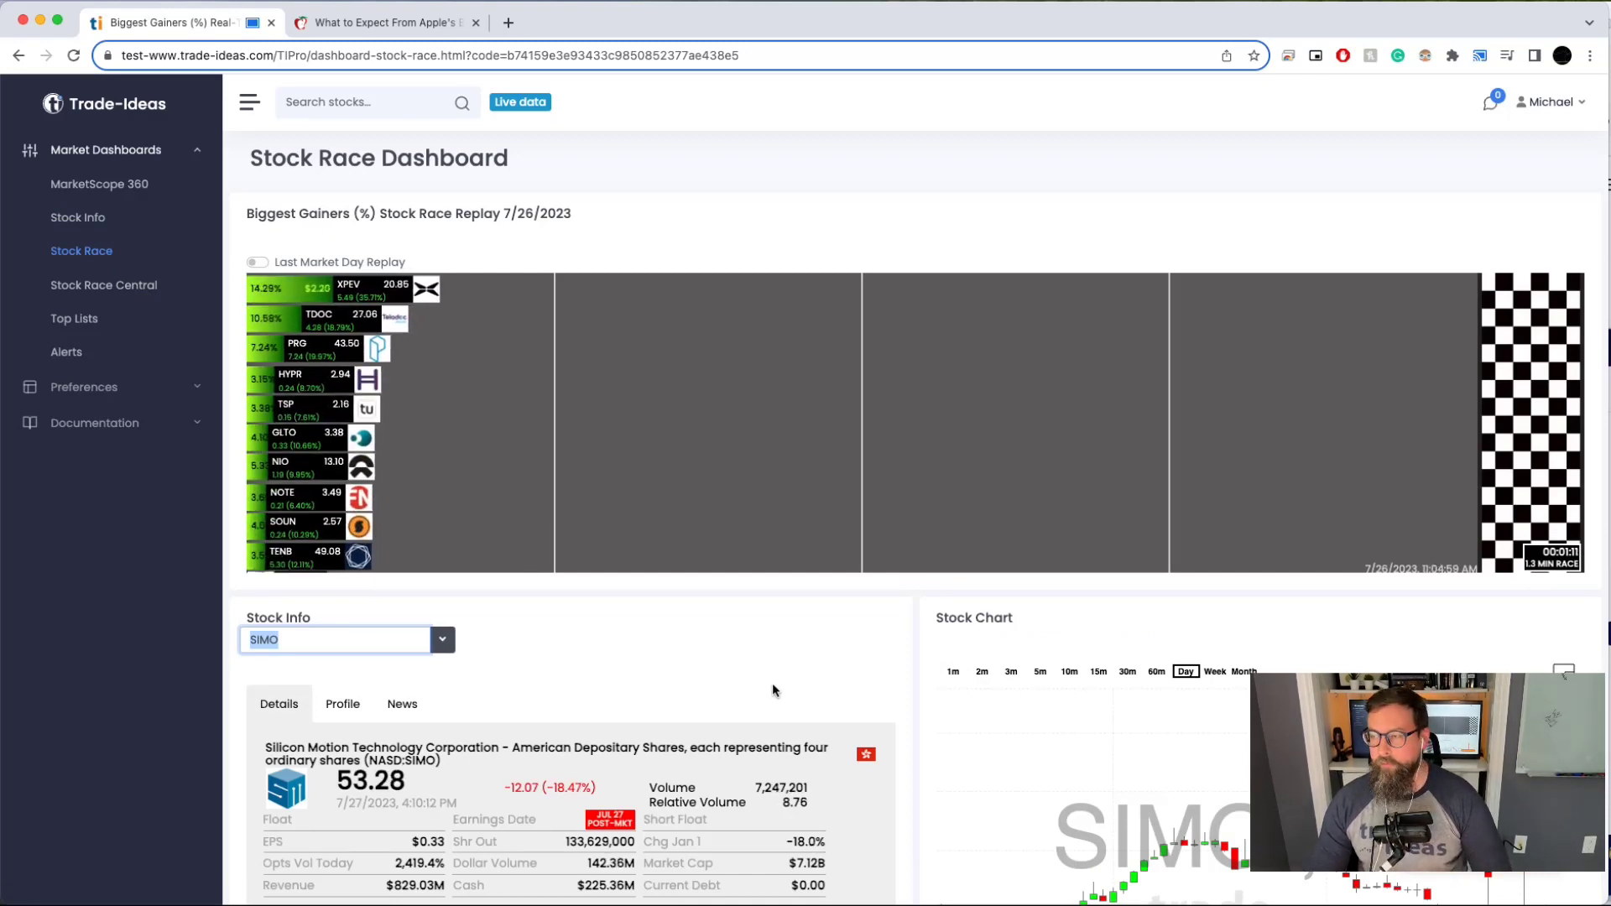
Step: Load TDOC from the race, review its Profile, News and Details, then open Stock Race Central
{"action": "left_click", "coordinate": [592, 492]}
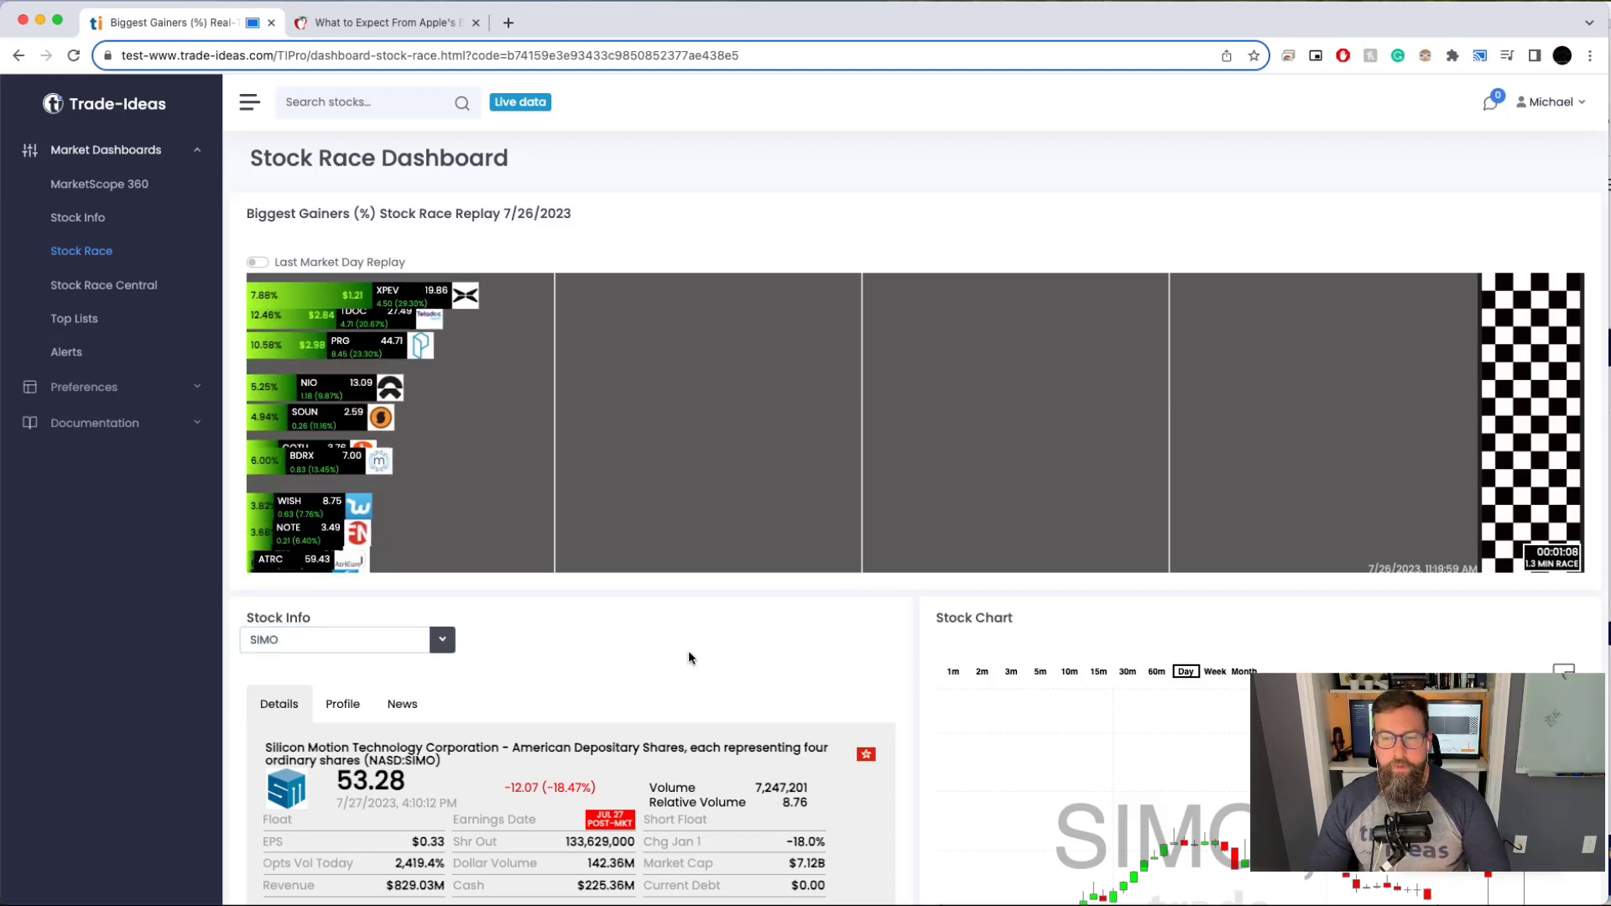
{"action": "left_click", "coordinate": [470, 293]}
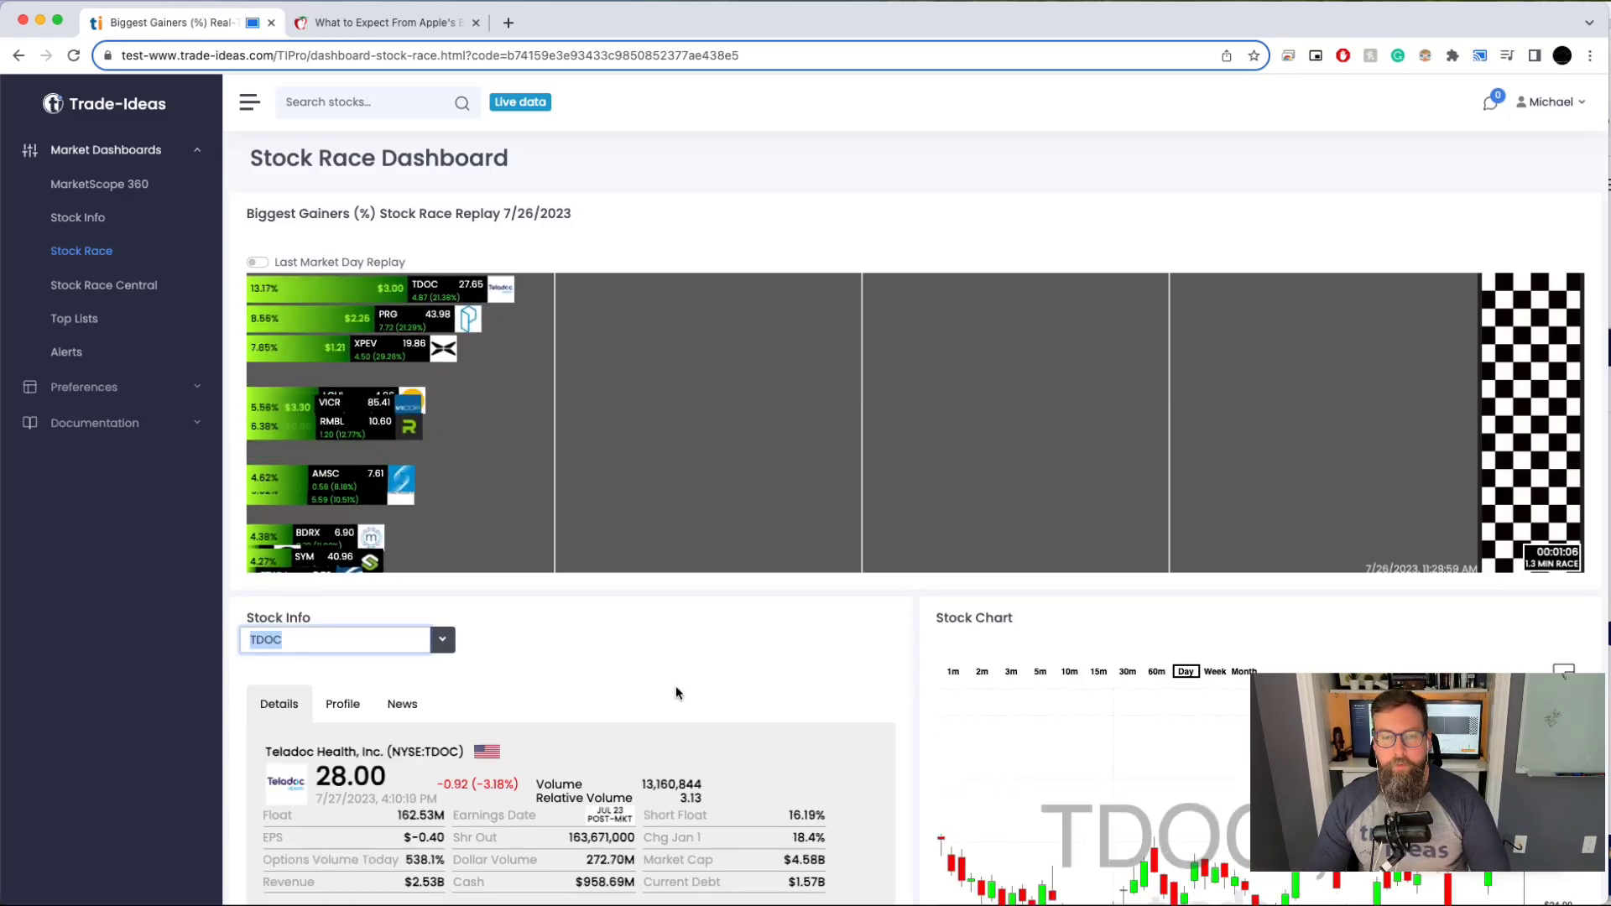
{"action": "scroll", "coordinate": [688, 672], "scroll_direction": "down", "scroll_amount": 3}
{"action": "left_click", "coordinate": [343, 502]}
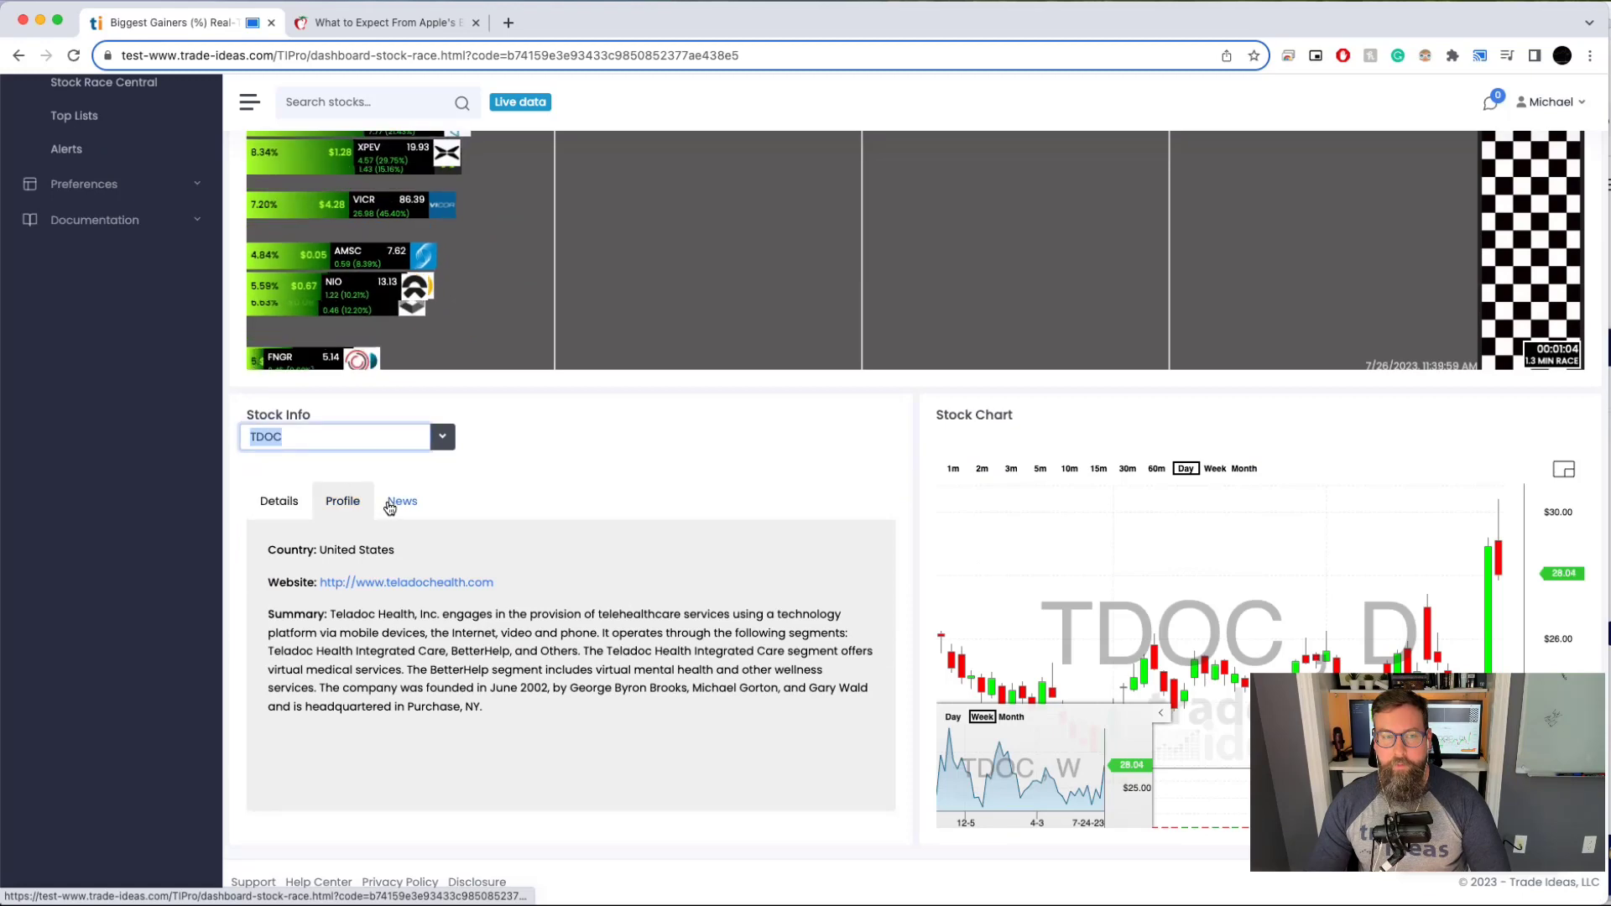
{"action": "left_click", "coordinate": [400, 502]}
{"action": "left_click", "coordinate": [280, 502]}
{"action": "scroll", "coordinate": [652, 479], "scroll_direction": "up", "scroll_amount": 3}
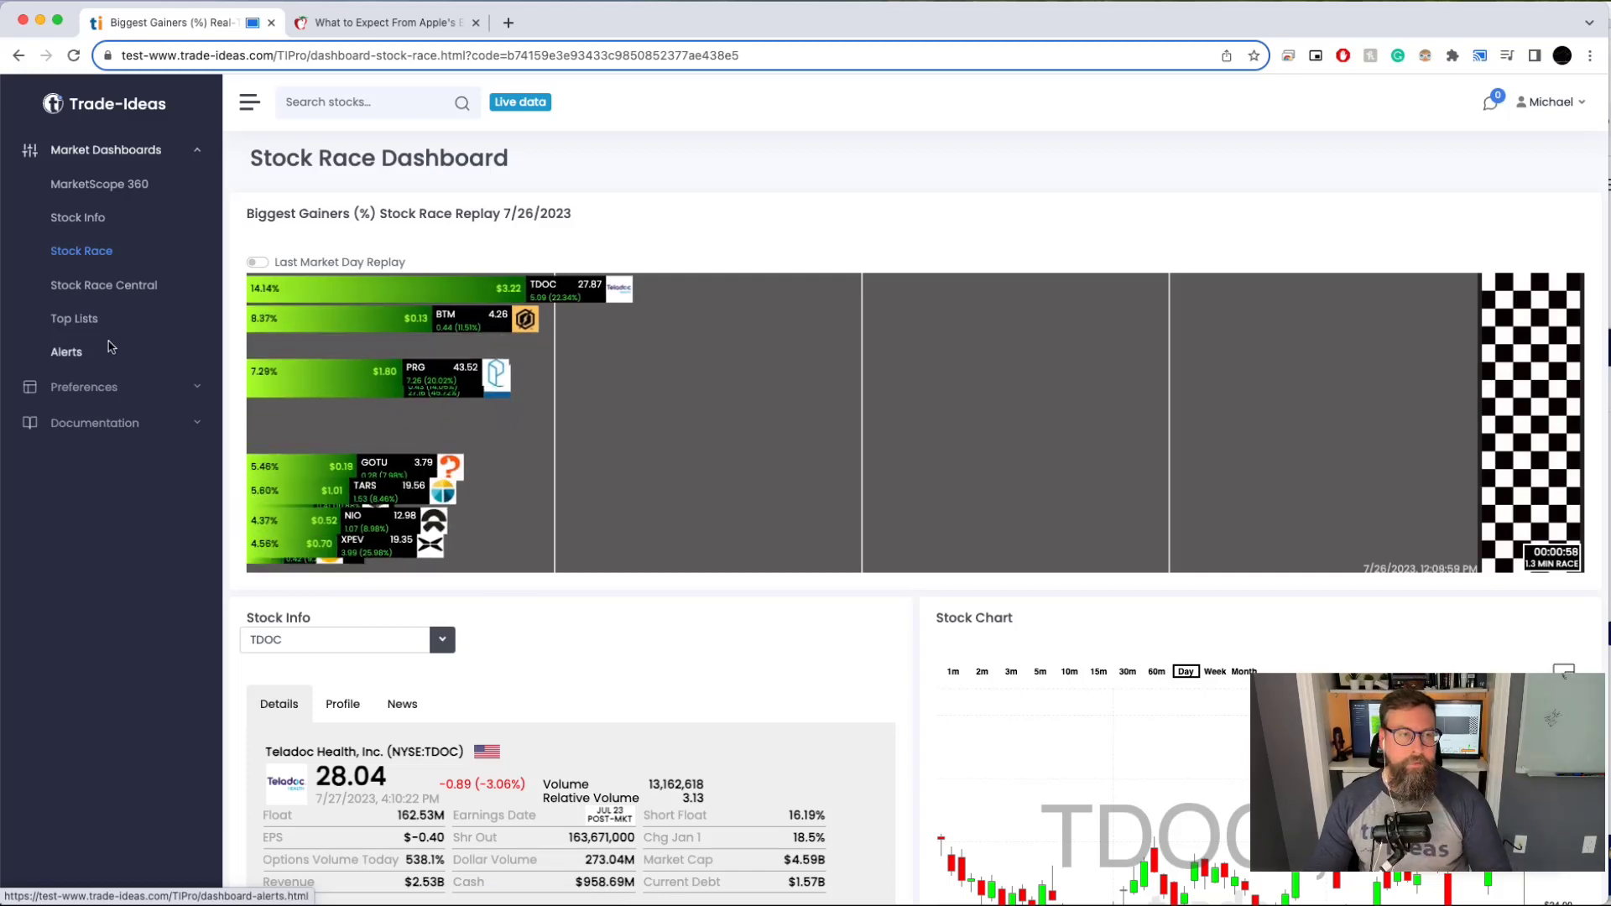
{"action": "left_click", "coordinate": [92, 294]}
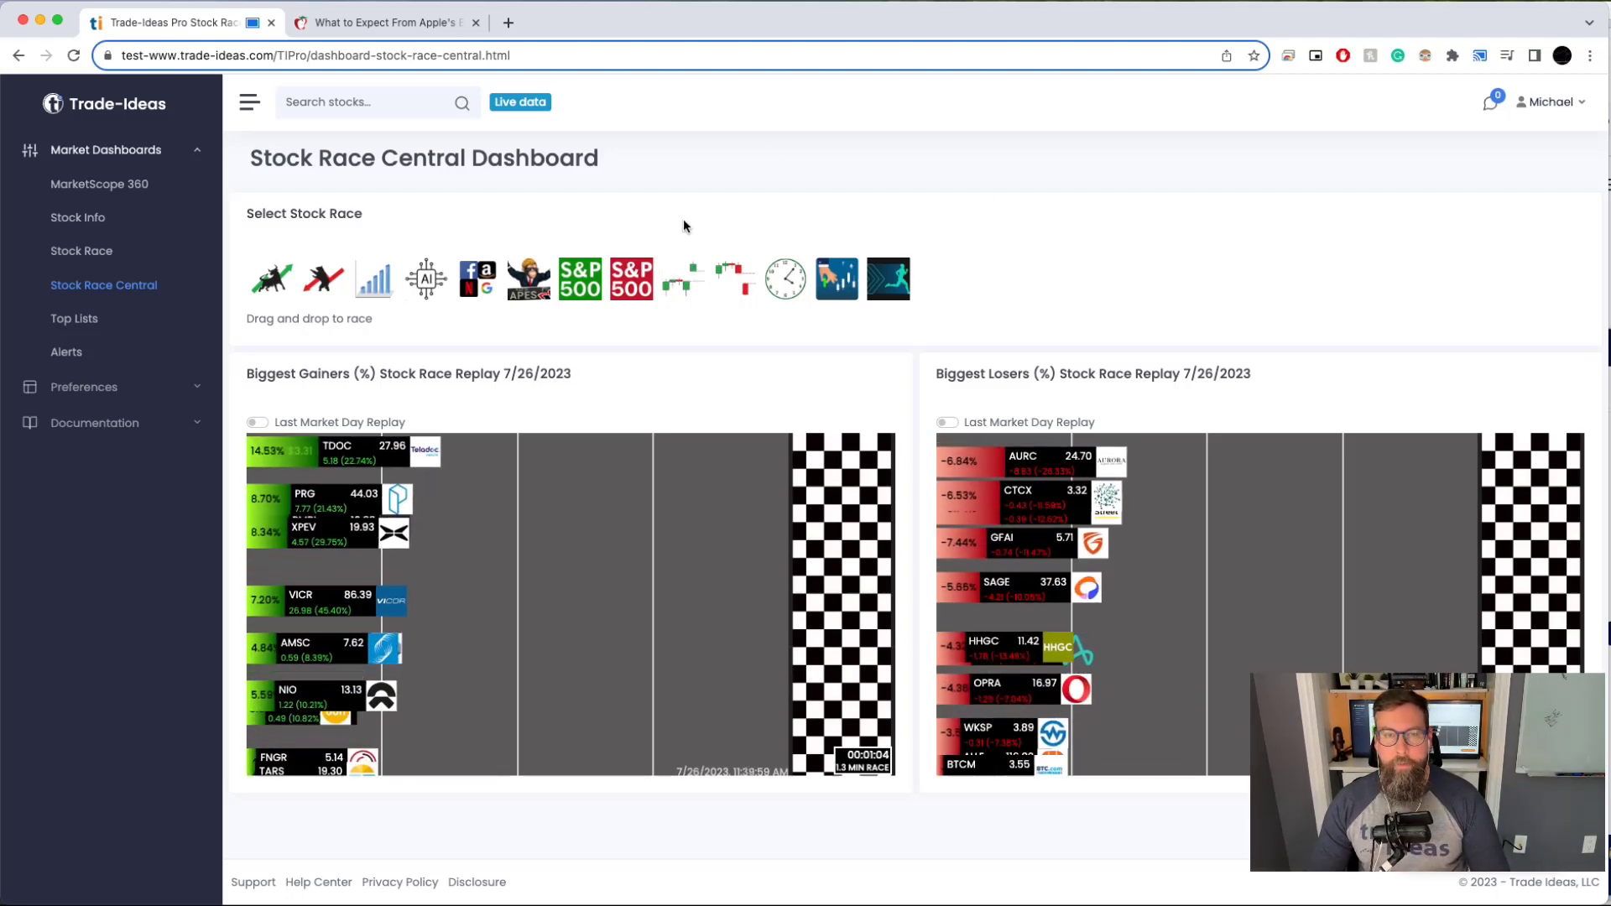
Step: Race Up Gappers then Biggest Gainers on the left, Down Gappers then Biggest Loser on the right
{"action": "left_click_drag", "start_coordinate": [681, 280], "coordinate": [553, 591]}
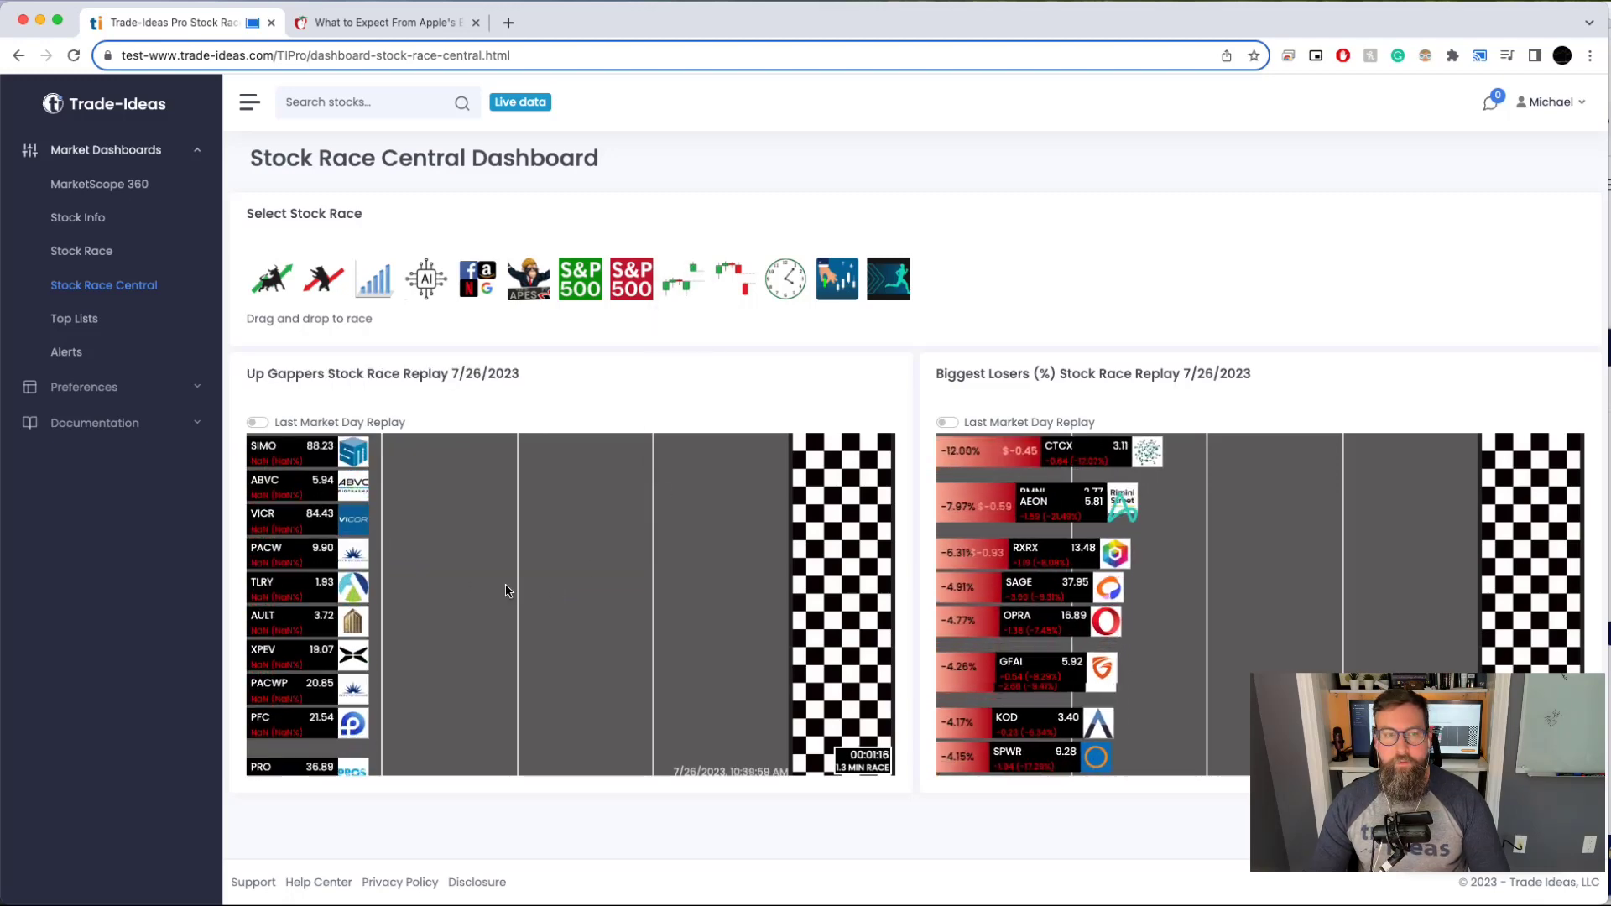
{"action": "left_click_drag", "start_coordinate": [735, 279], "coordinate": [1108, 537]}
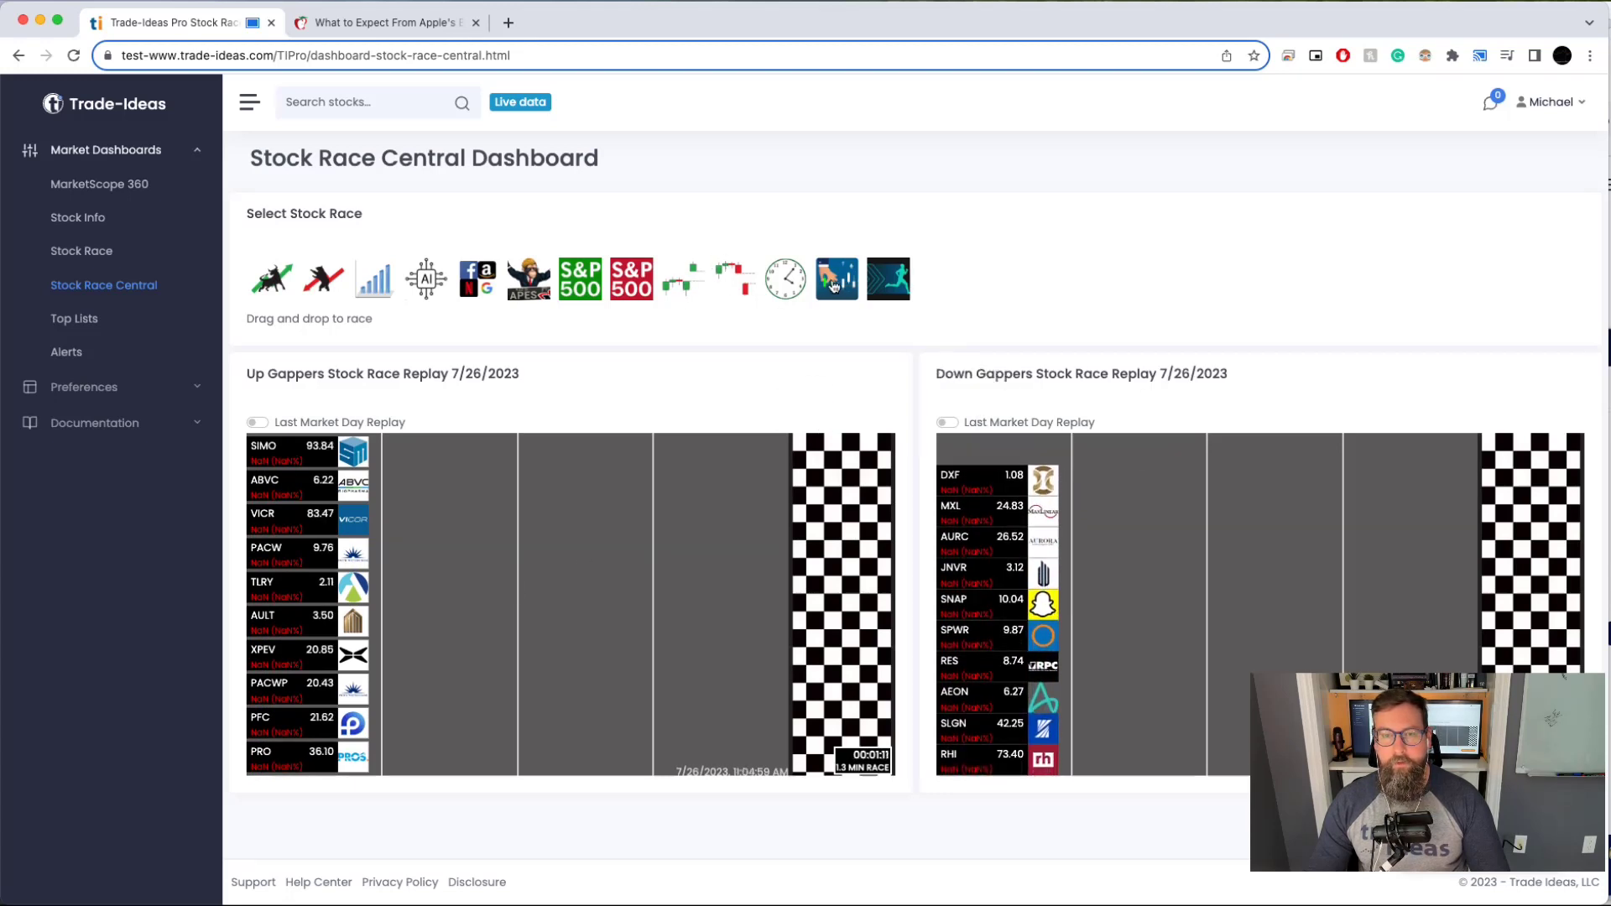
{"action": "left_click_drag", "start_coordinate": [319, 297], "coordinate": [510, 585]}
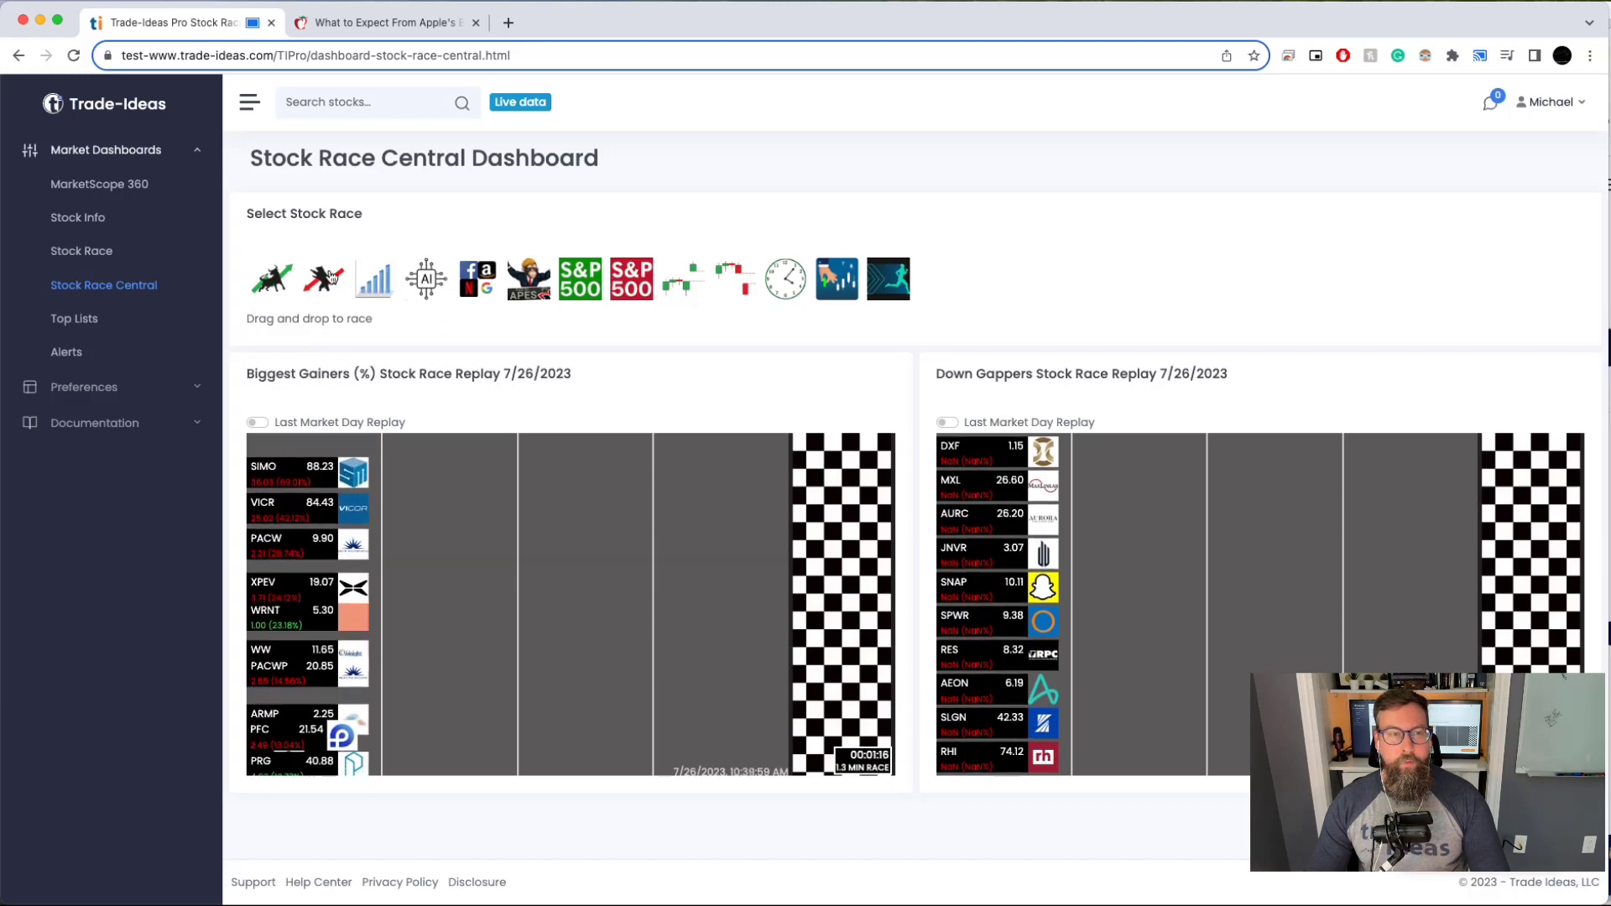
{"action": "left_click_drag", "start_coordinate": [323, 279], "coordinate": [1073, 642]}
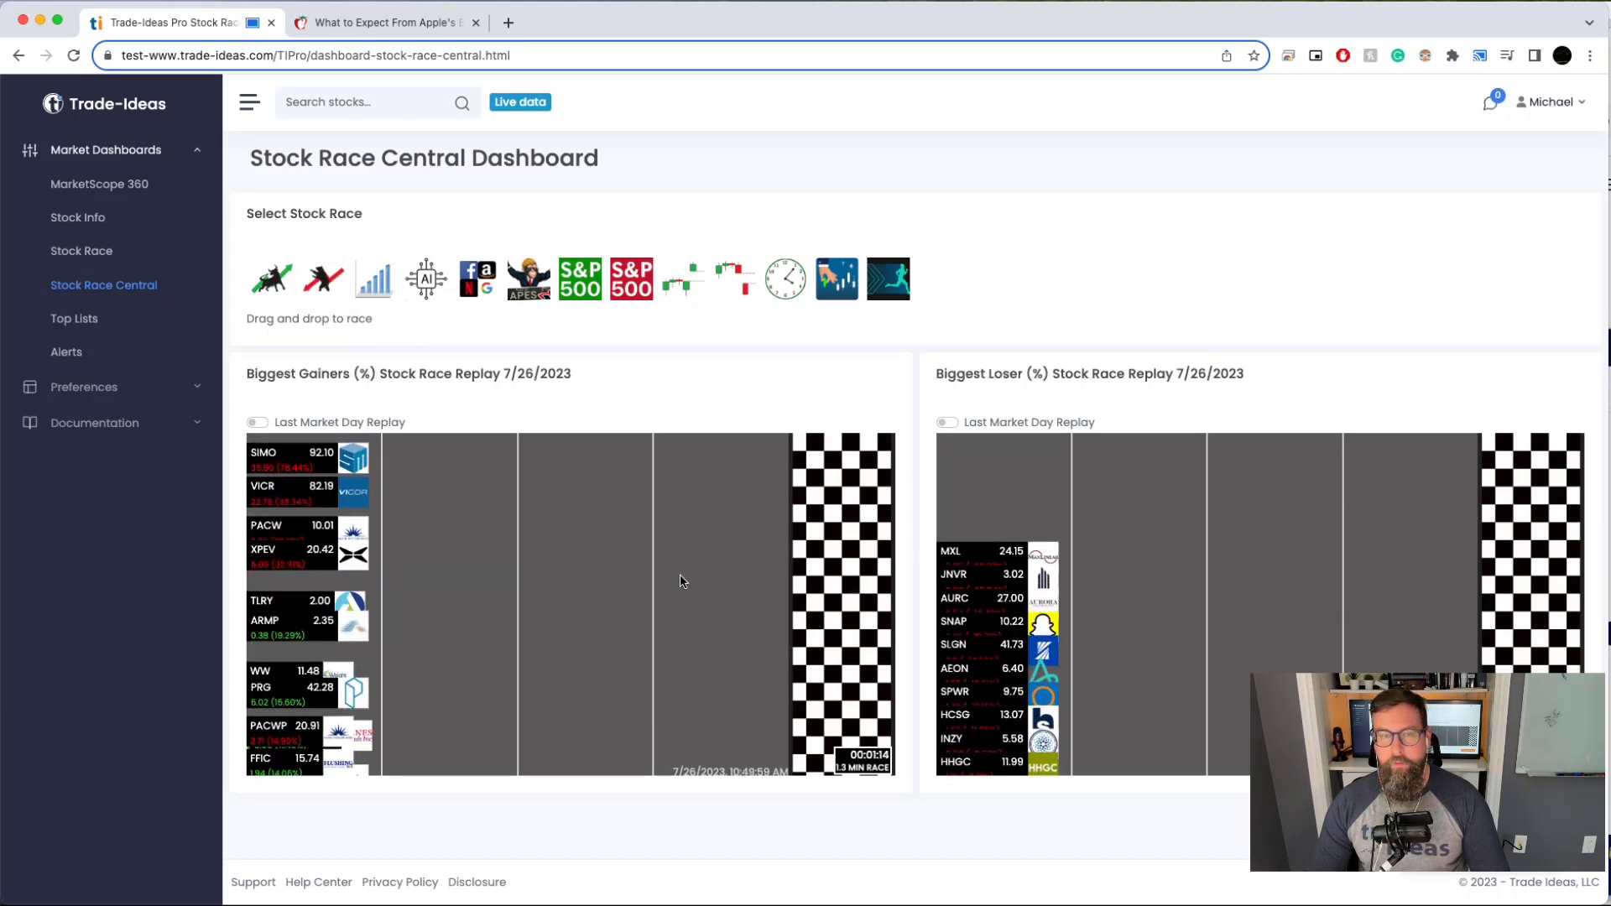
Step: Race Increasing Relative Volume and a watchlist right, Post Market Strength left, then open Top Lists
{"action": "left_click_drag", "start_coordinate": [376, 280], "coordinate": [1249, 617]}
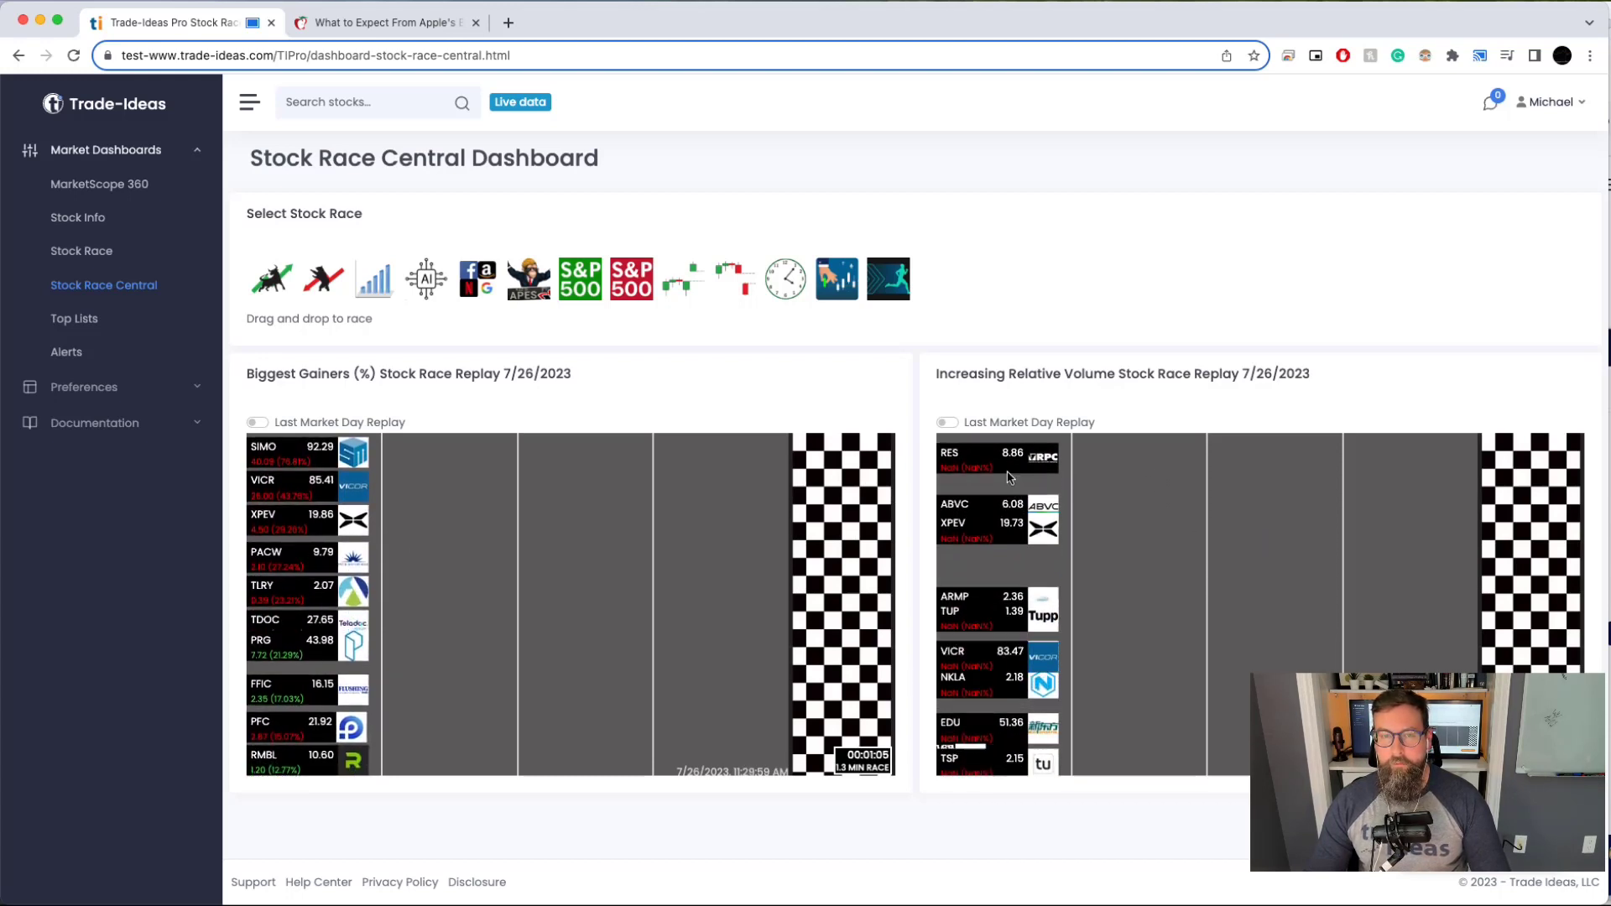
{"action": "left_click_drag", "start_coordinate": [786, 278], "coordinate": [785, 474]}
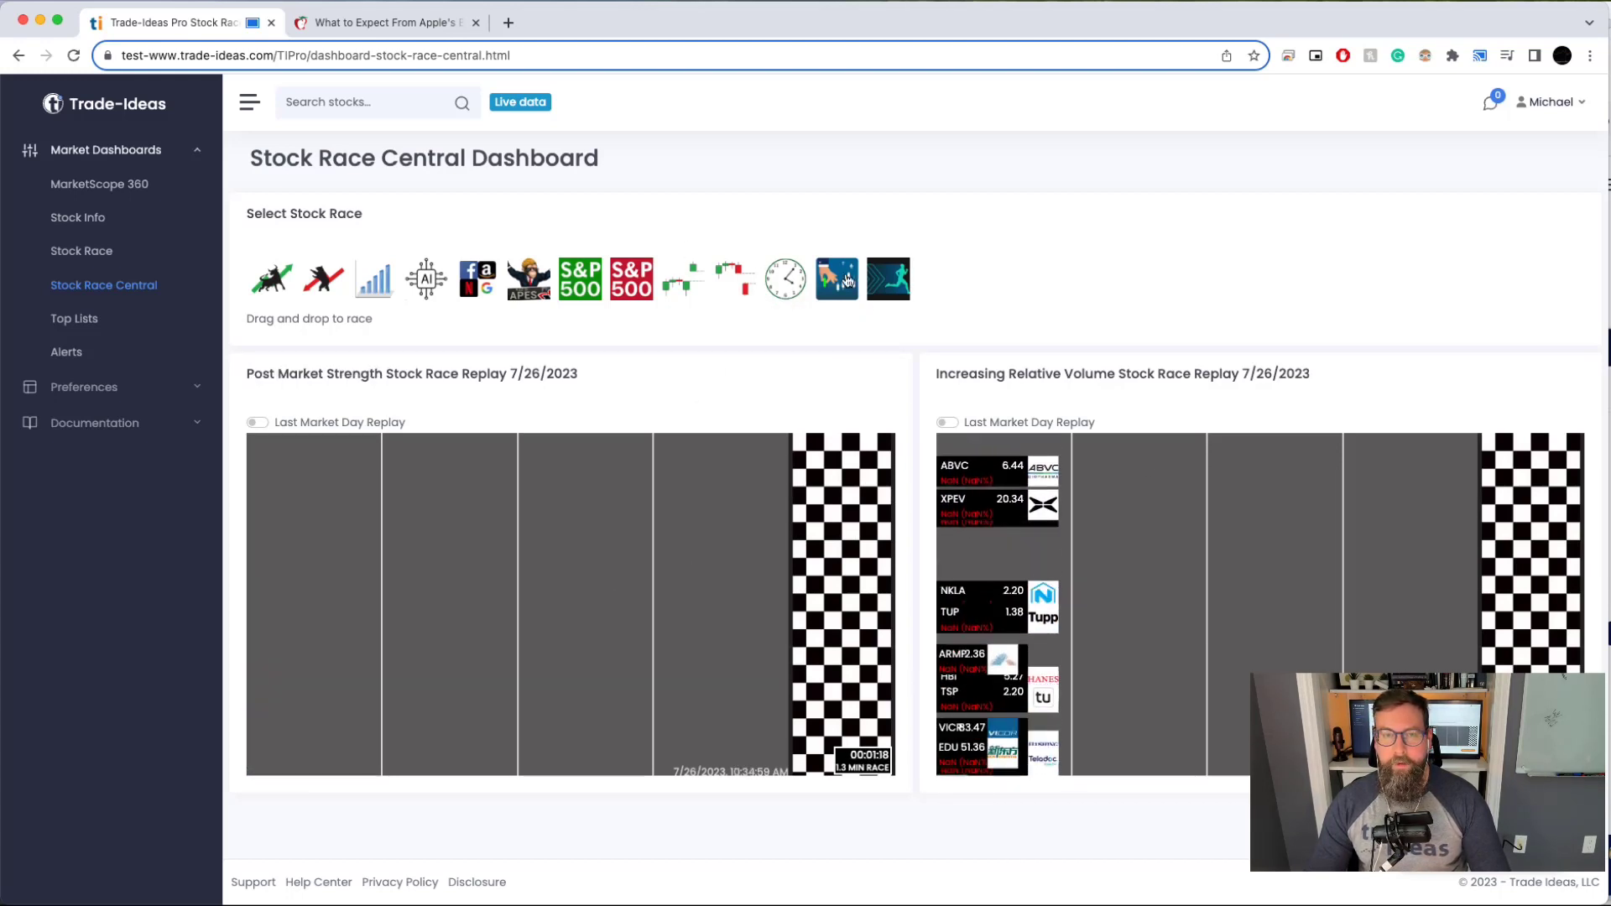
{"action": "left_click_drag", "start_coordinate": [837, 279], "coordinate": [1201, 378]}
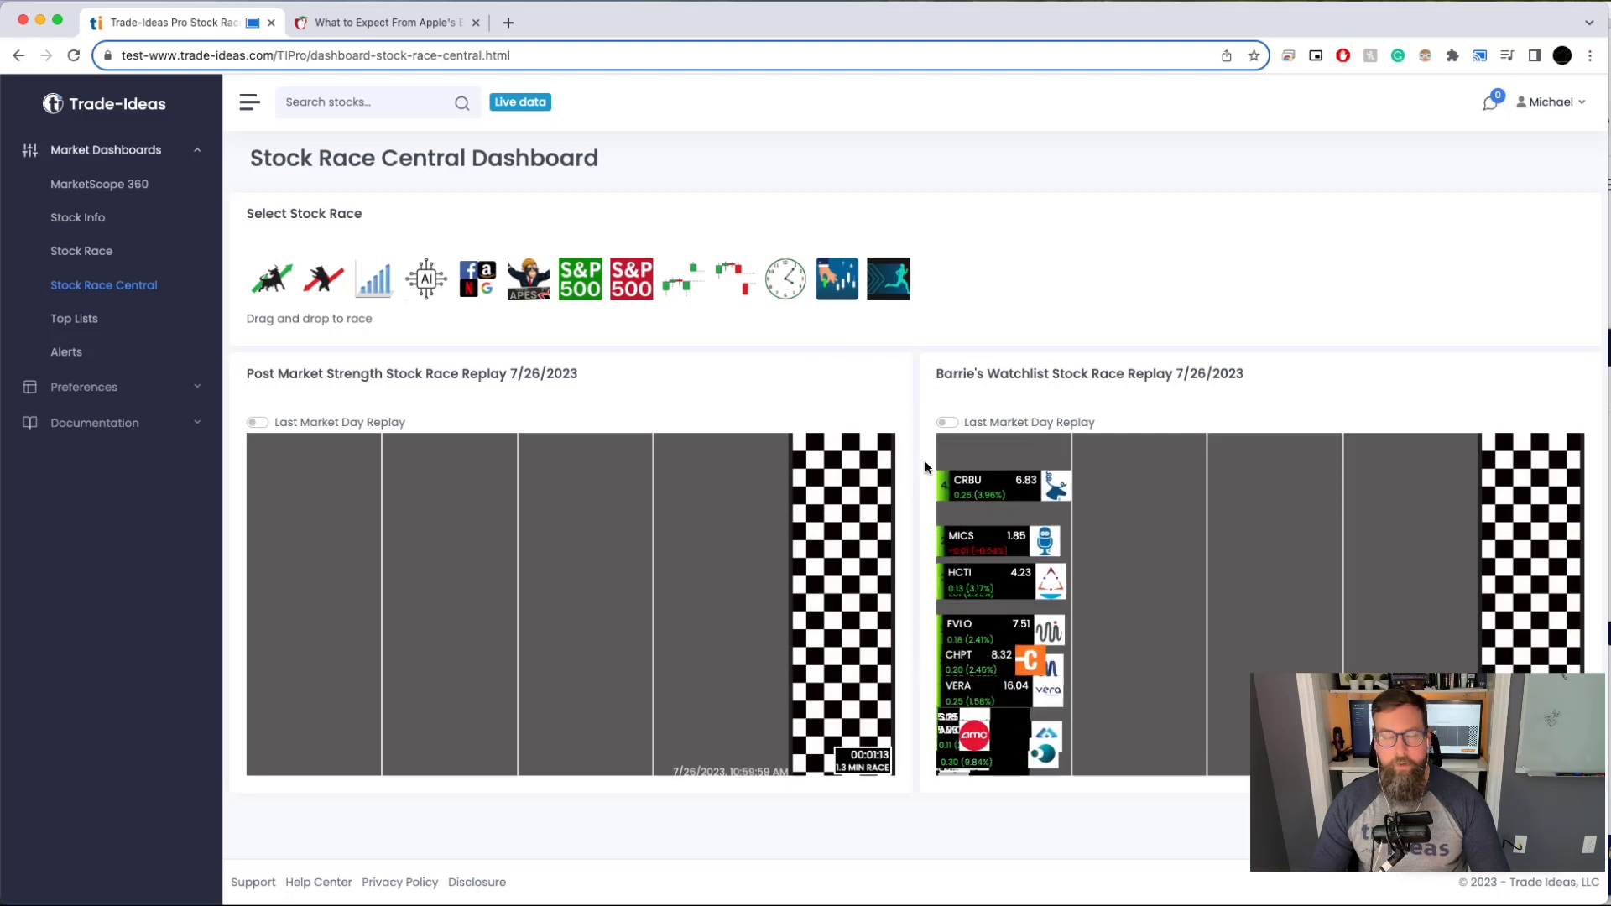
{"action": "left_click", "coordinate": [117, 323]}
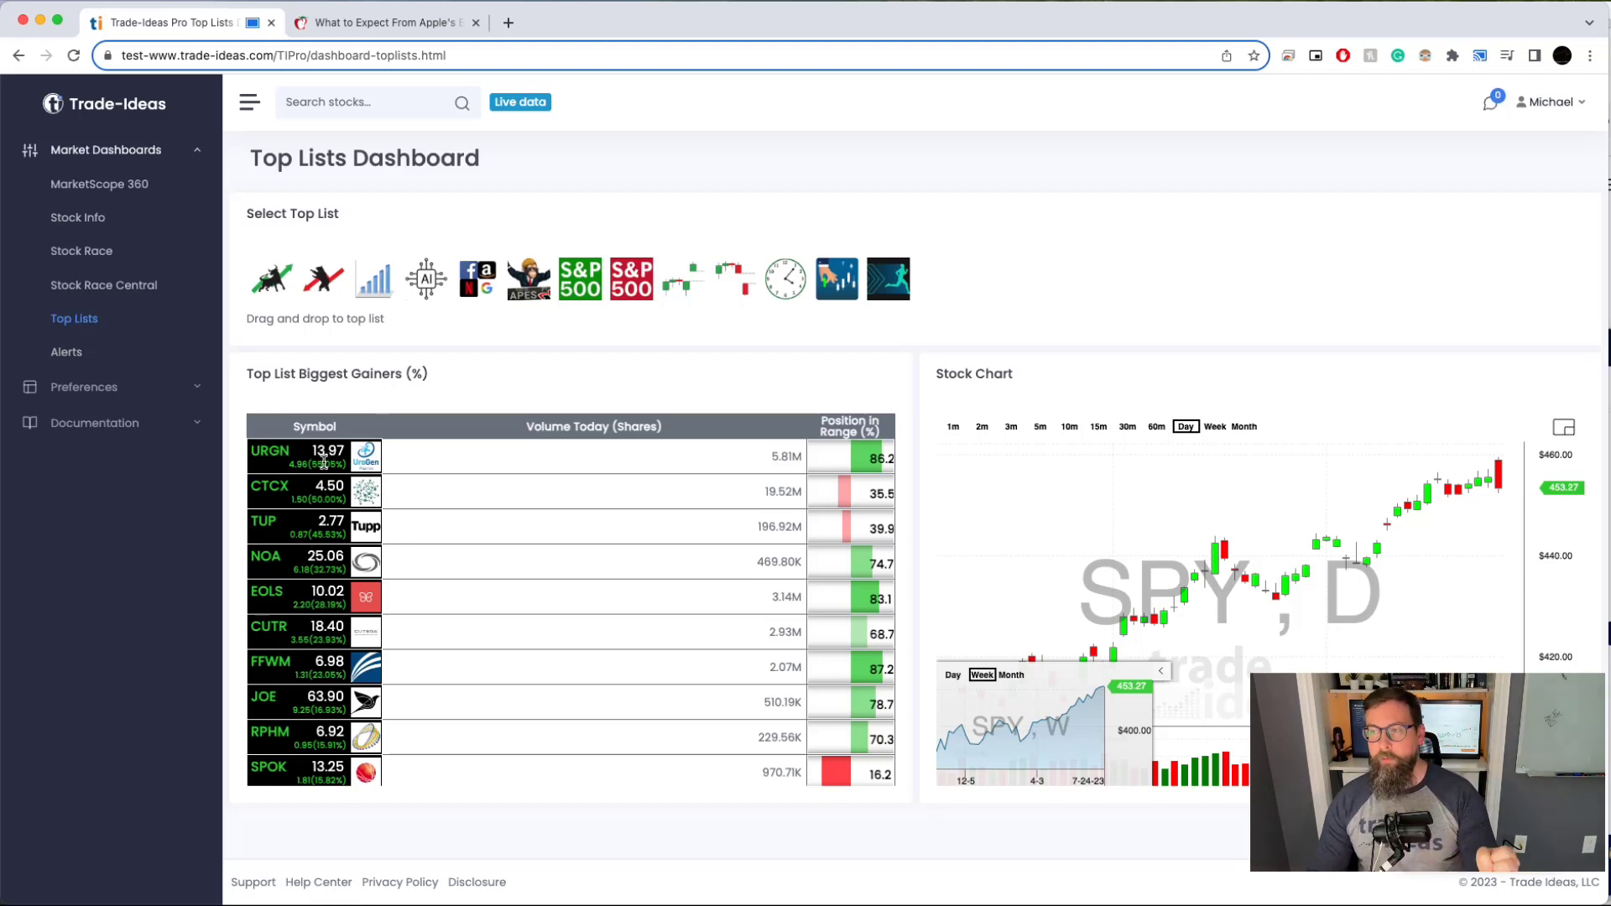
Step: Step the stock chart down the gainers list: URGN, CTCX, TUP, NOA, EOLS, FFWM, RPHM
{"action": "left_click", "coordinate": [324, 460]}
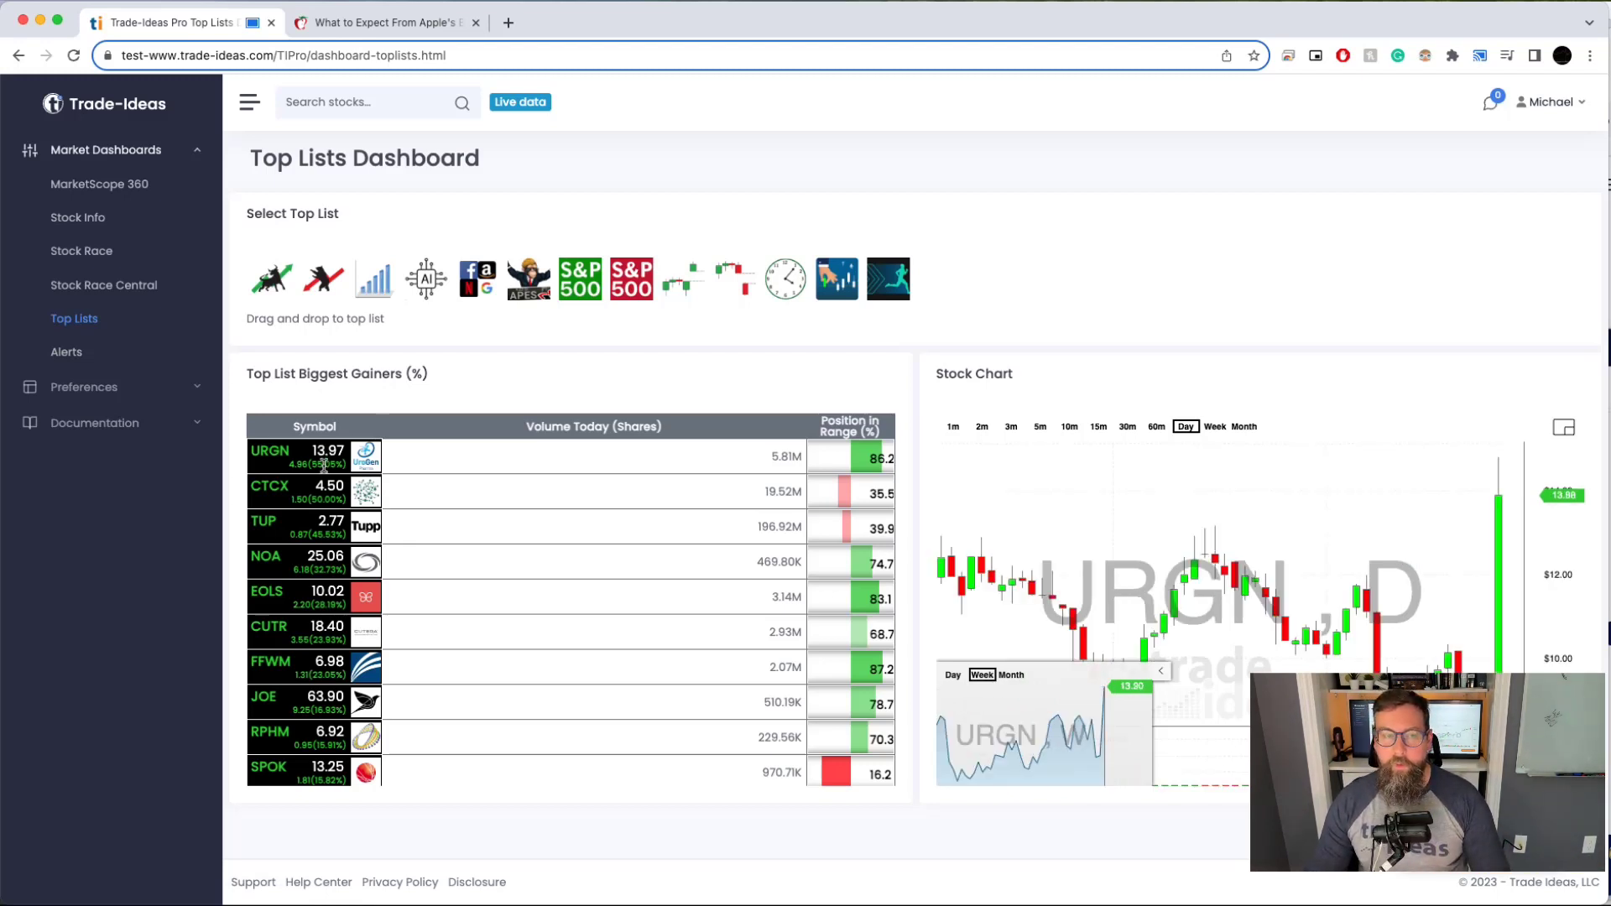
{"action": "left_click", "coordinate": [321, 486]}
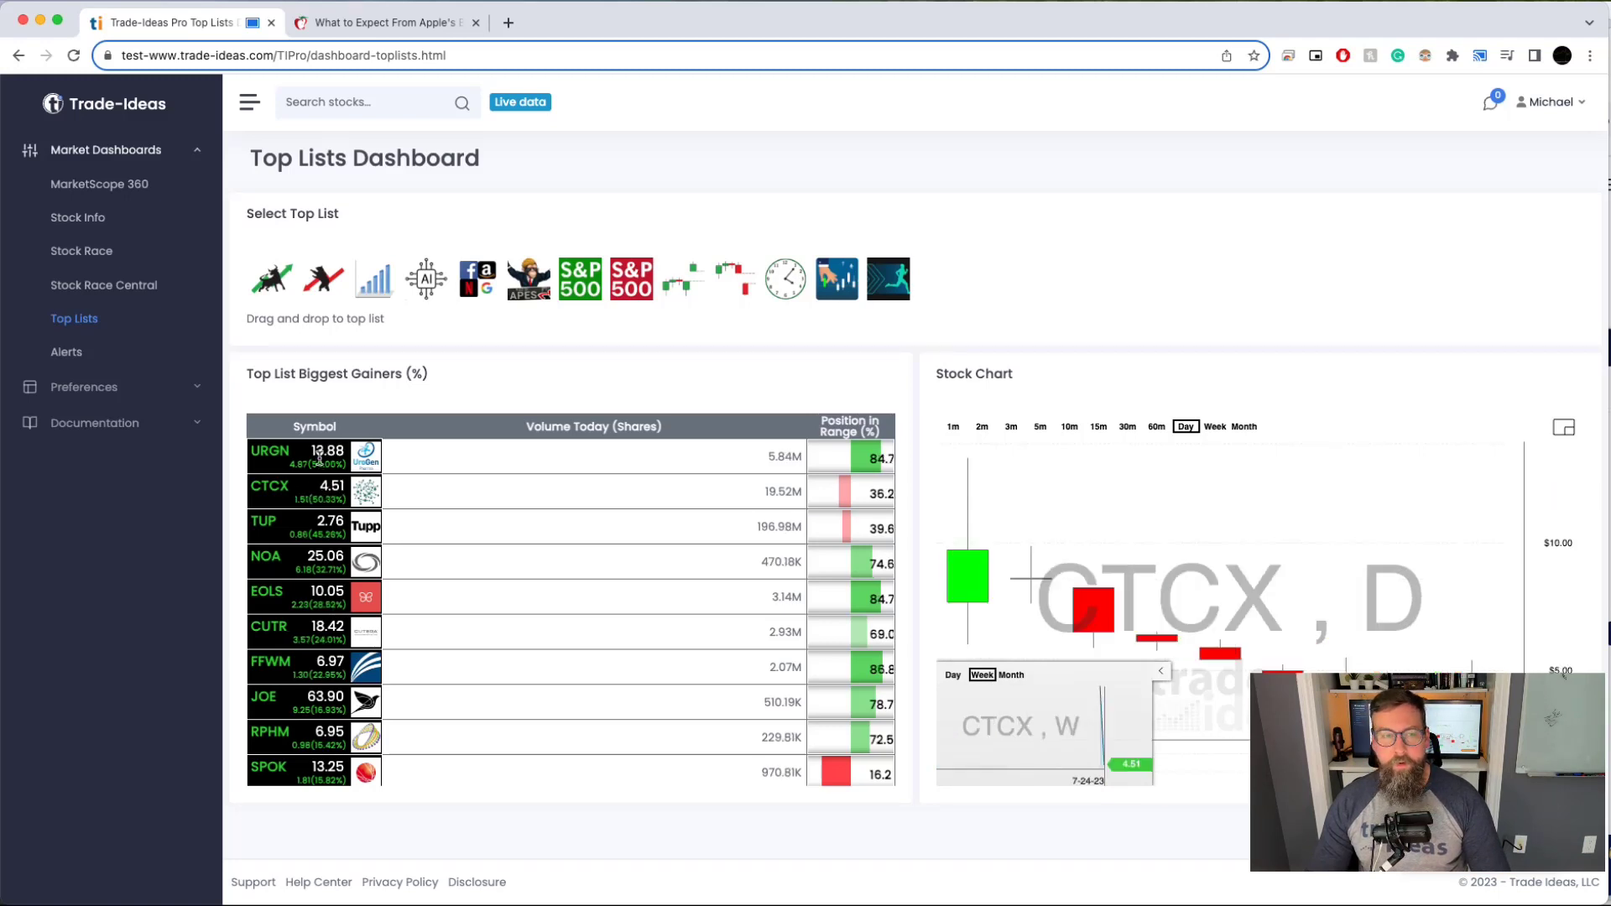
{"action": "left_click", "coordinate": [320, 459]}
{"action": "left_click", "coordinate": [319, 492]}
{"action": "left_click", "coordinate": [317, 528]}
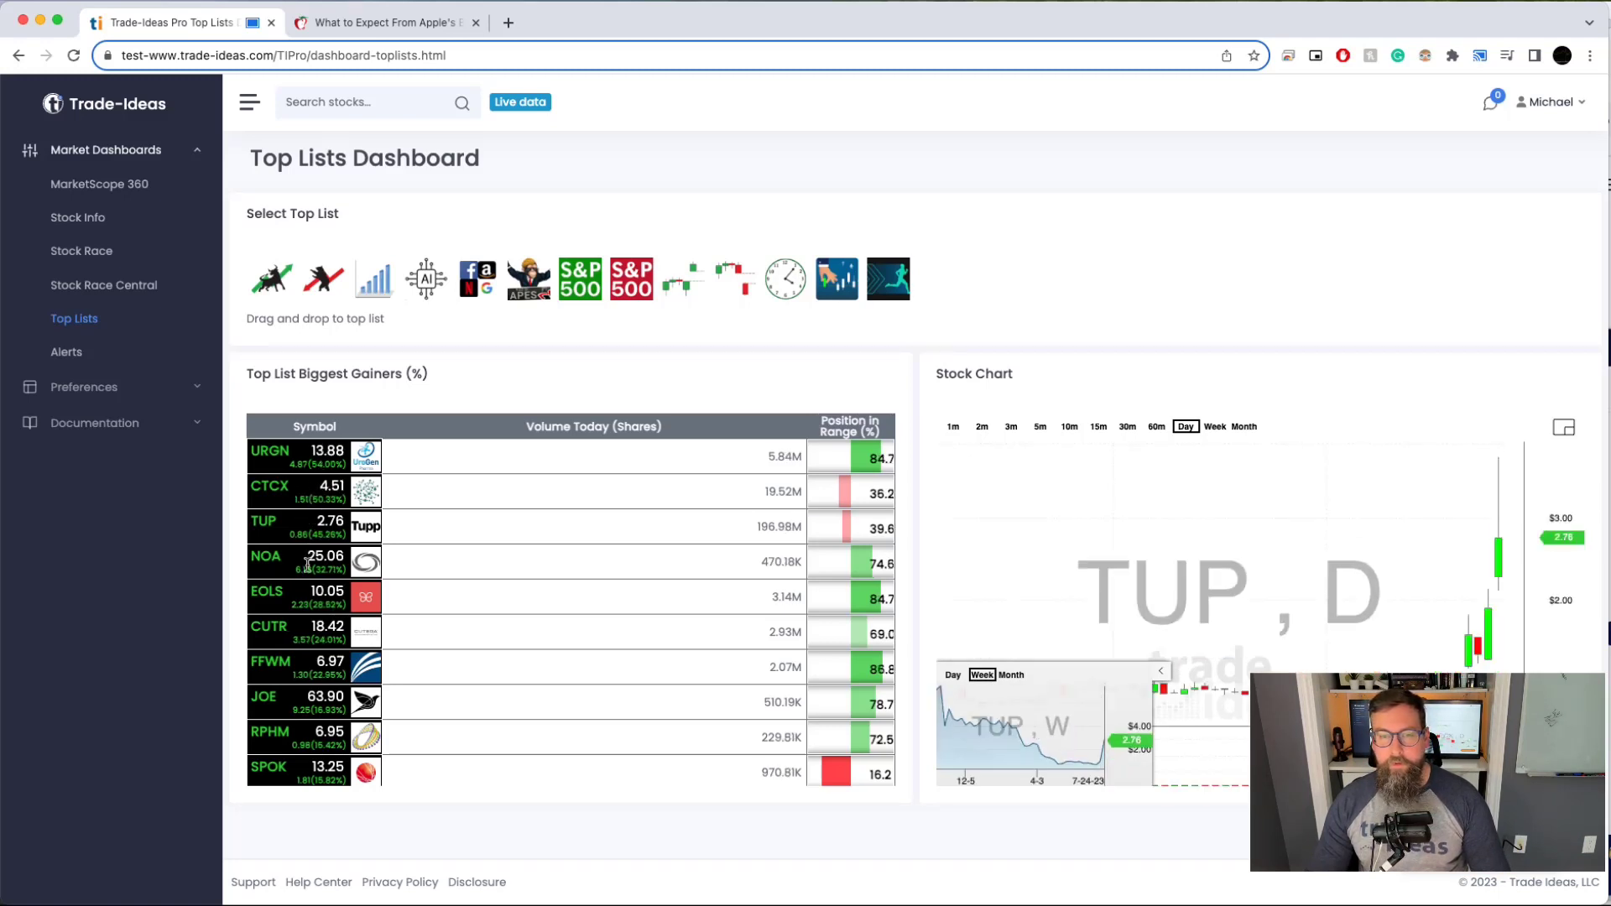
{"action": "left_click", "coordinate": [315, 562]}
{"action": "left_click", "coordinate": [314, 600]}
{"action": "left_click", "coordinate": [313, 670]}
{"action": "left_click", "coordinate": [312, 741]}
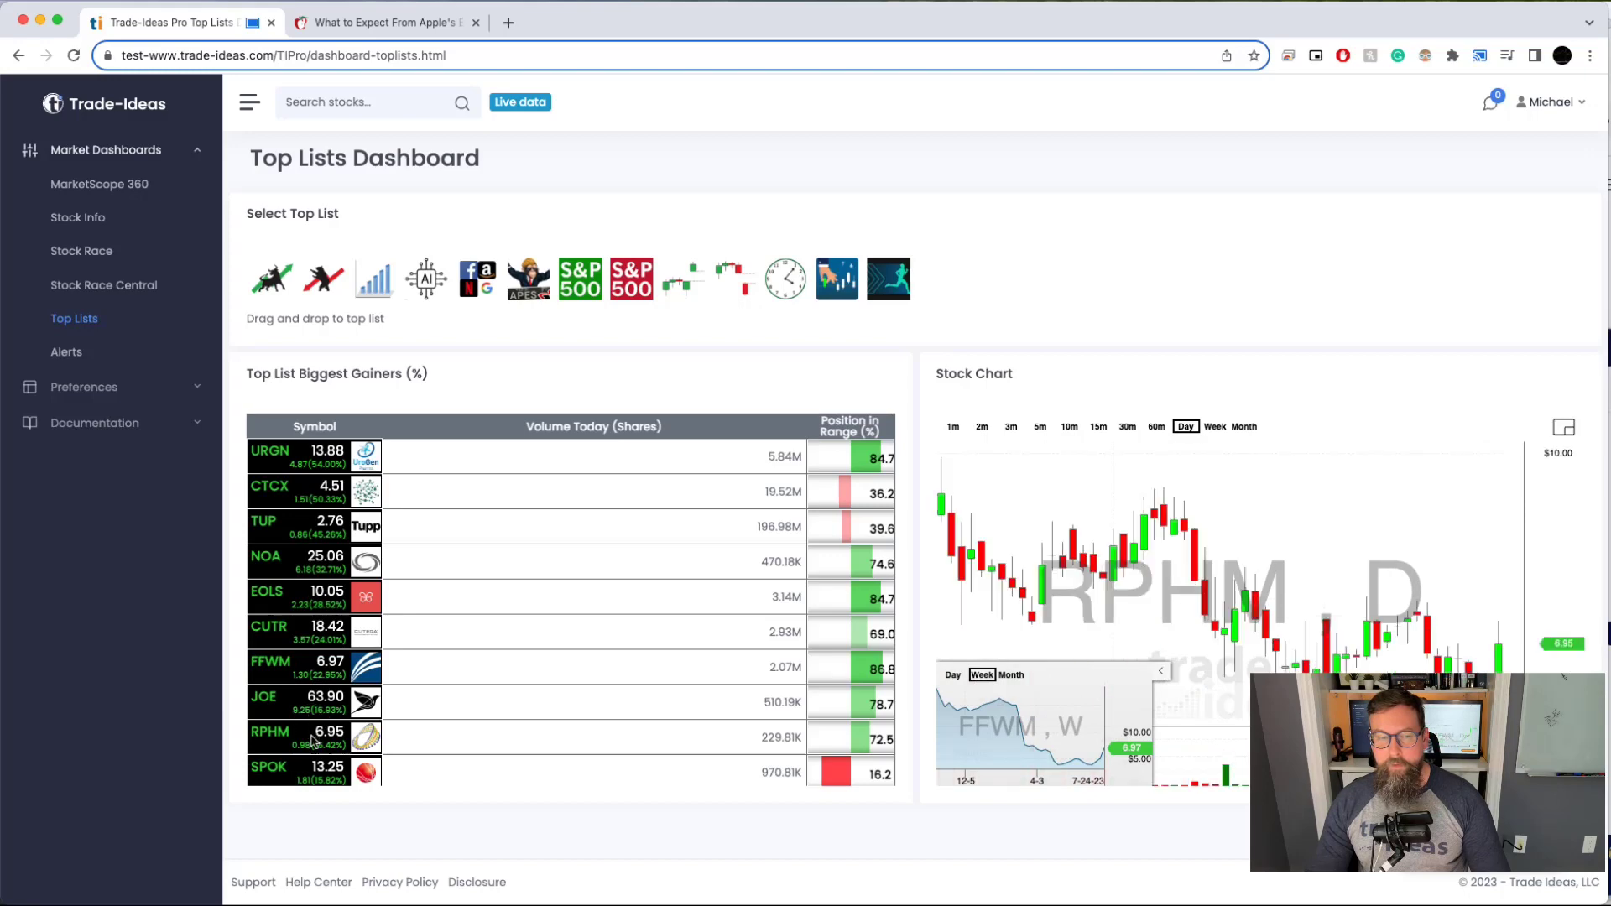
Step: Chart SPOK, RPHM, FFWM, EOLS, HKIT and finally BBIG
{"action": "left_click", "coordinate": [310, 759]}
{"action": "left_click", "coordinate": [306, 727]}
{"action": "left_click", "coordinate": [298, 664]}
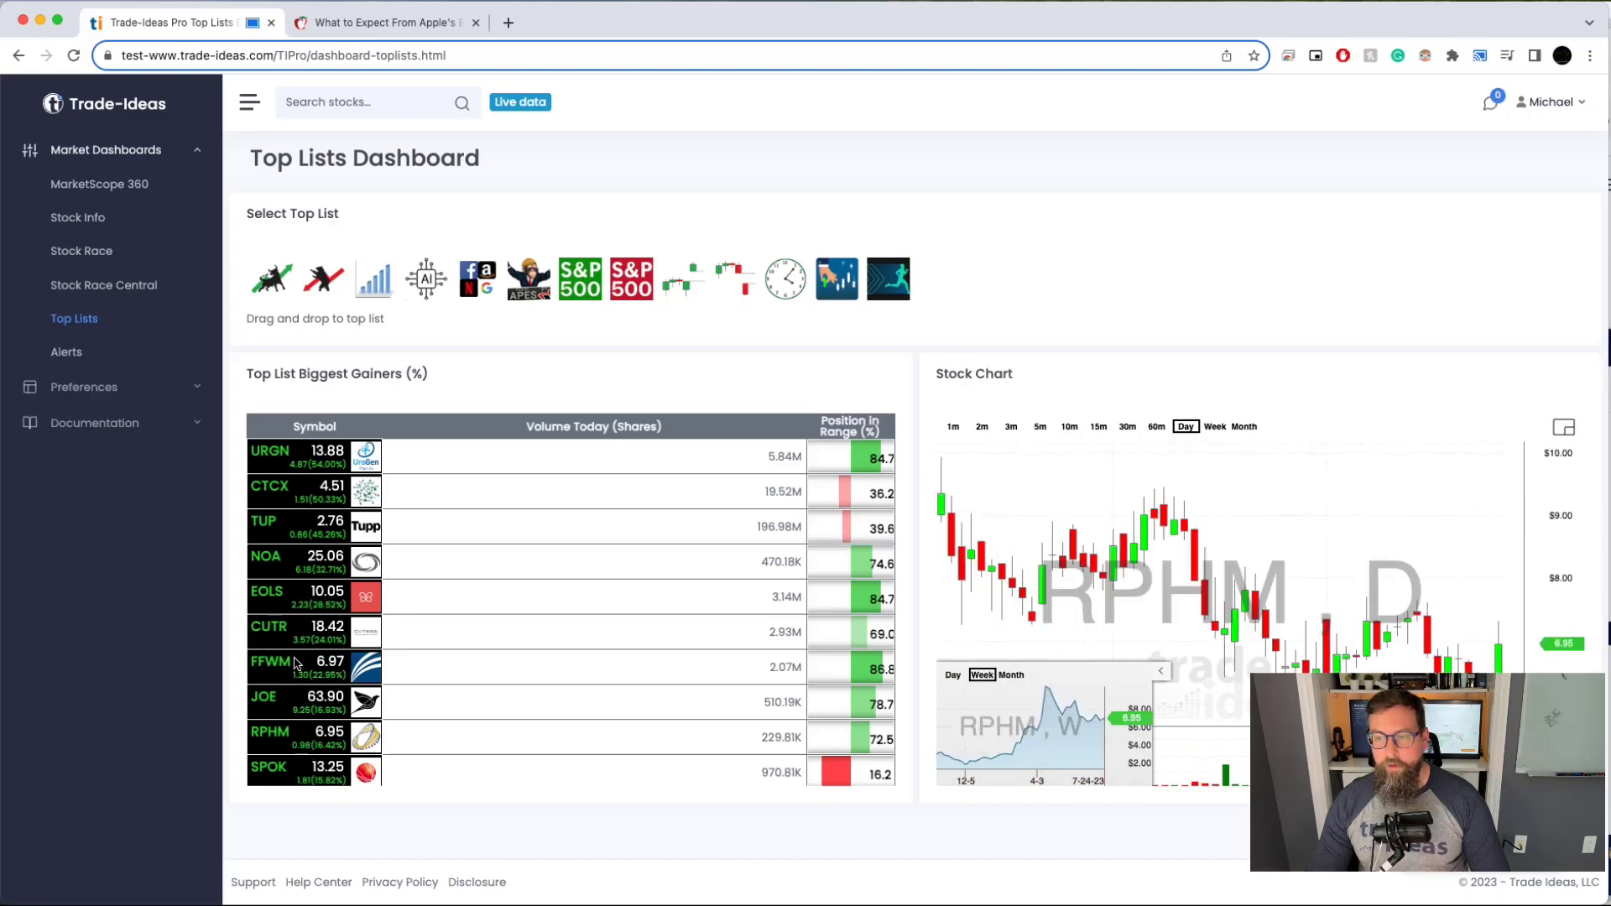
{"action": "left_click", "coordinate": [291, 602]}
{"action": "scroll", "coordinate": [296, 600], "scroll_direction": "down", "scroll_amount": 10}
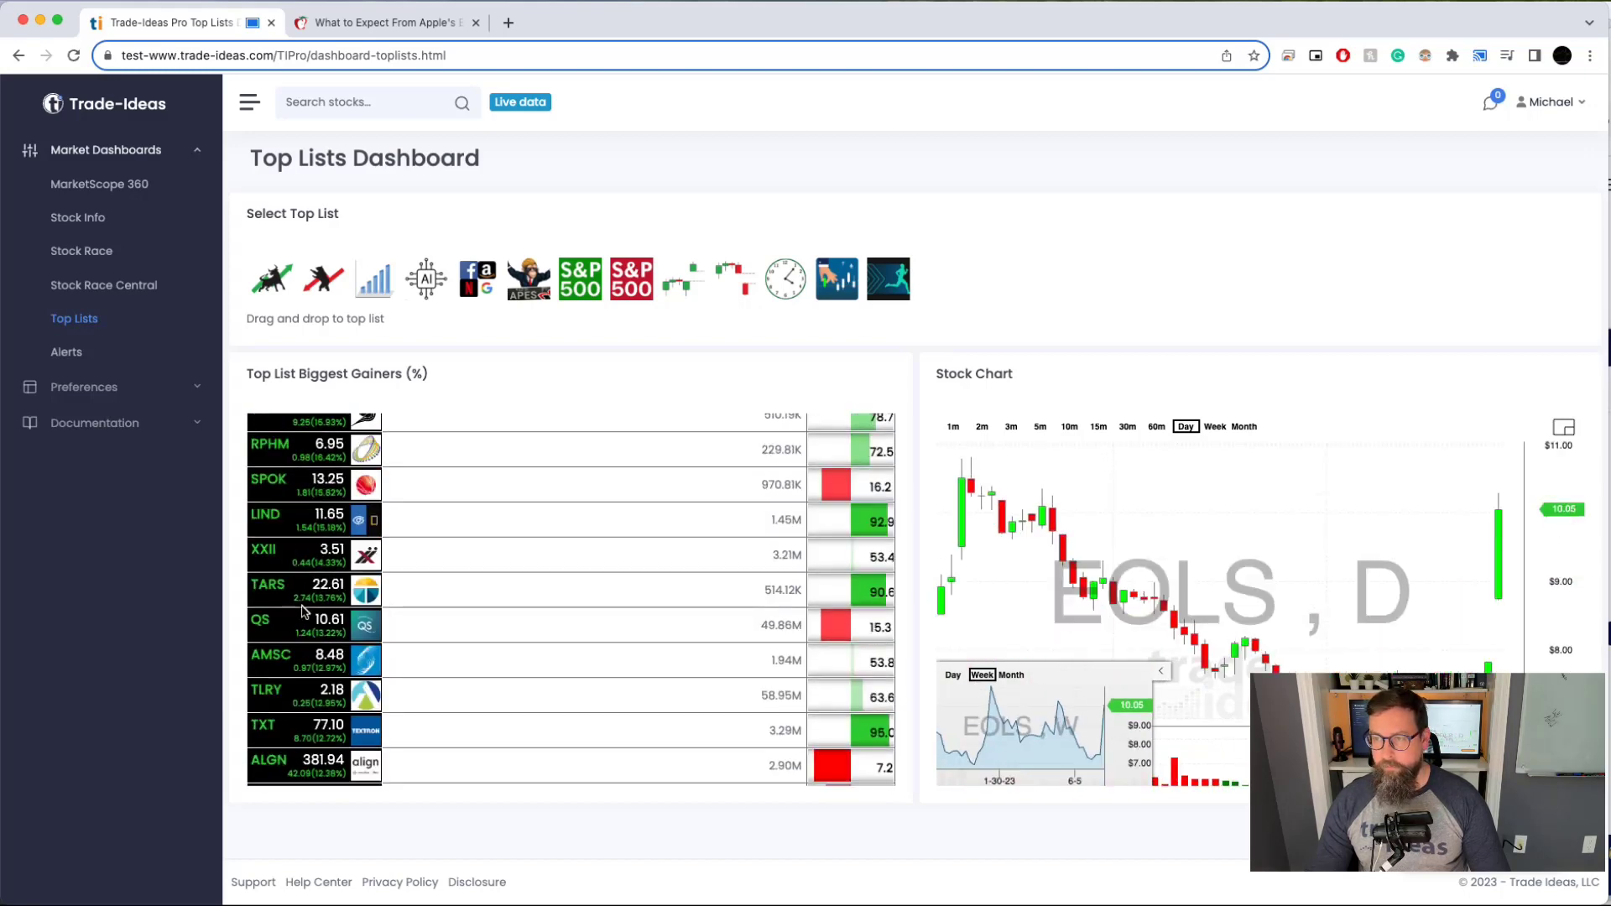
{"action": "left_click", "coordinate": [298, 641]}
{"action": "left_click", "coordinate": [300, 693]}
{"action": "scroll", "coordinate": [286, 672], "scroll_direction": "up", "scroll_amount": 10}
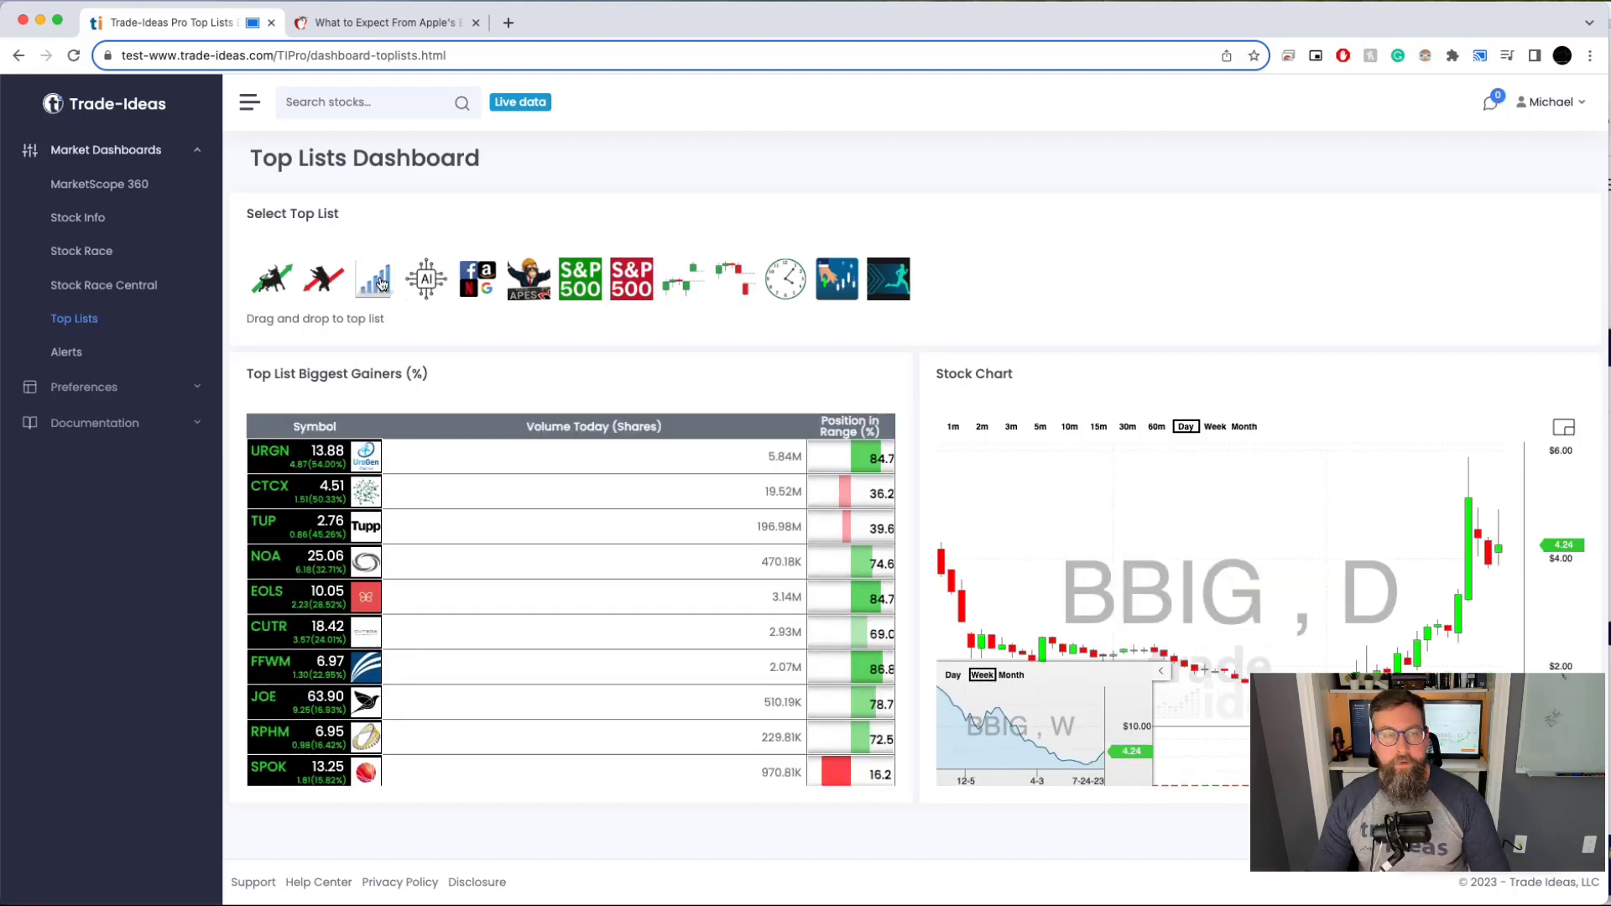
Step: Load Volume Radar into the top list and chart TPIC, QS, CLS, EYE and BHVN in turn
{"action": "left_click_drag", "start_coordinate": [380, 283], "coordinate": [525, 640]}
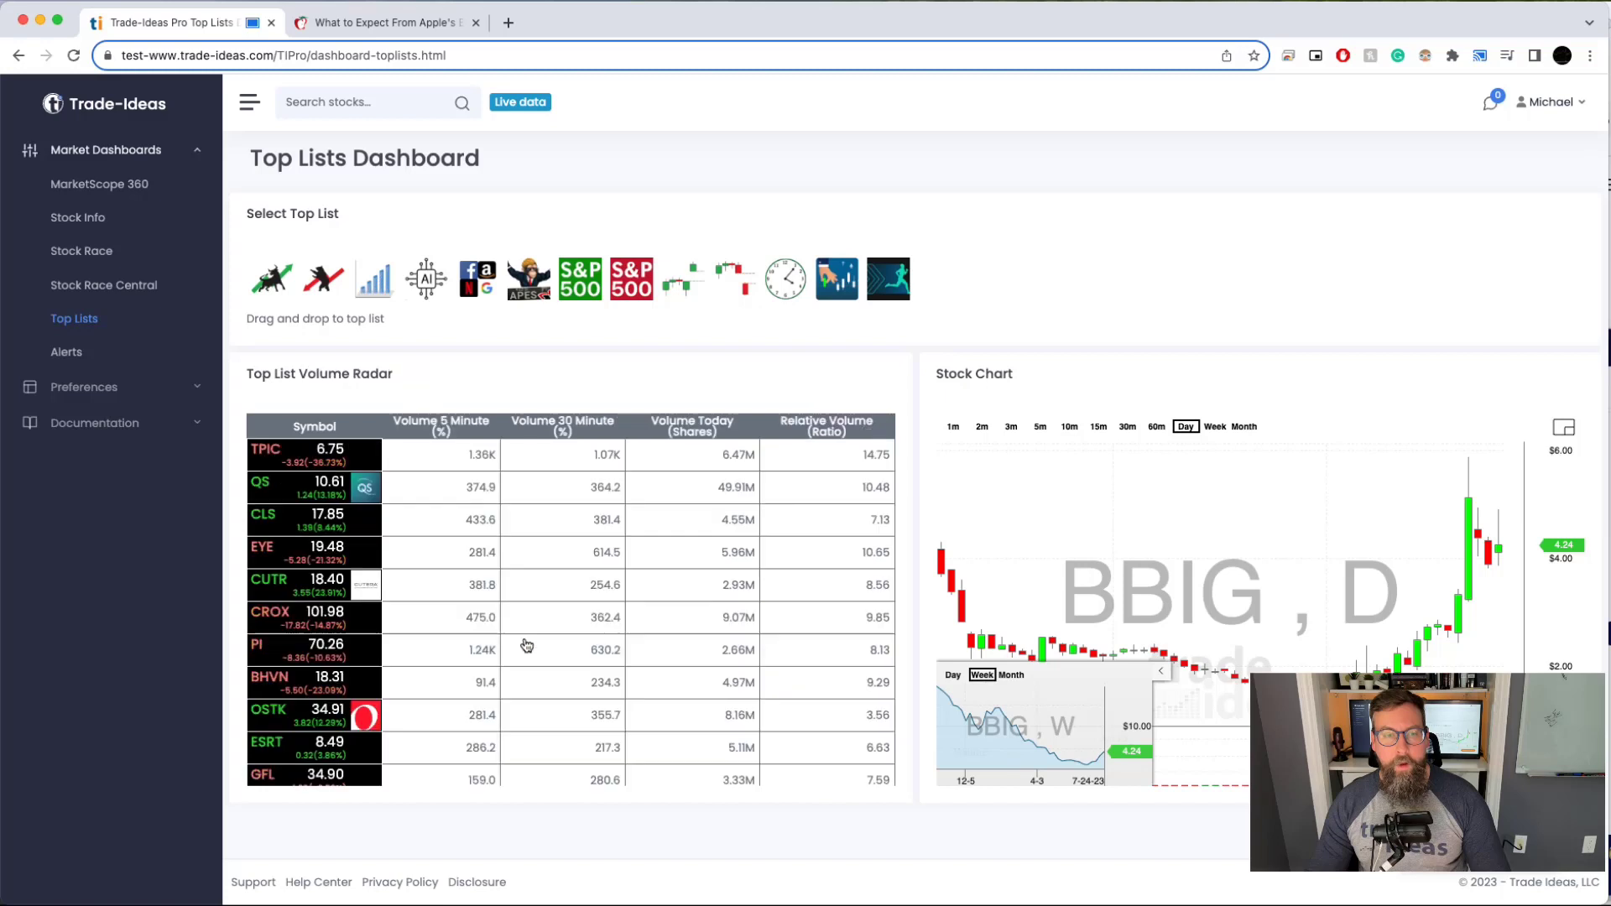
{"action": "left_click", "coordinate": [310, 463]}
{"action": "left_click", "coordinate": [296, 497]}
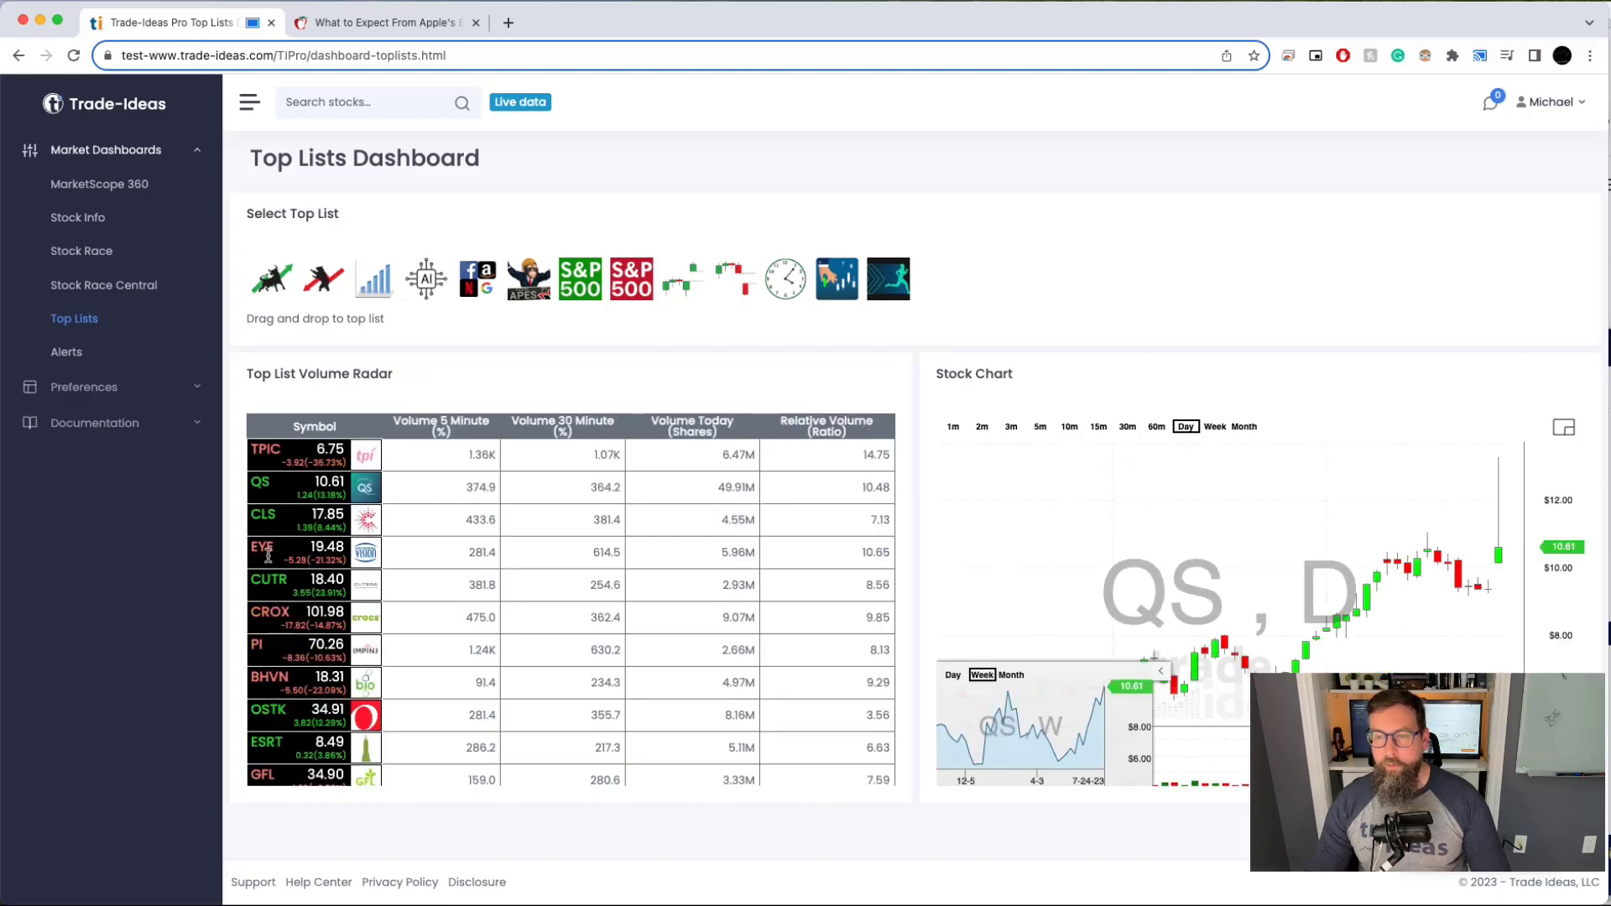
{"action": "left_click", "coordinate": [296, 522]}
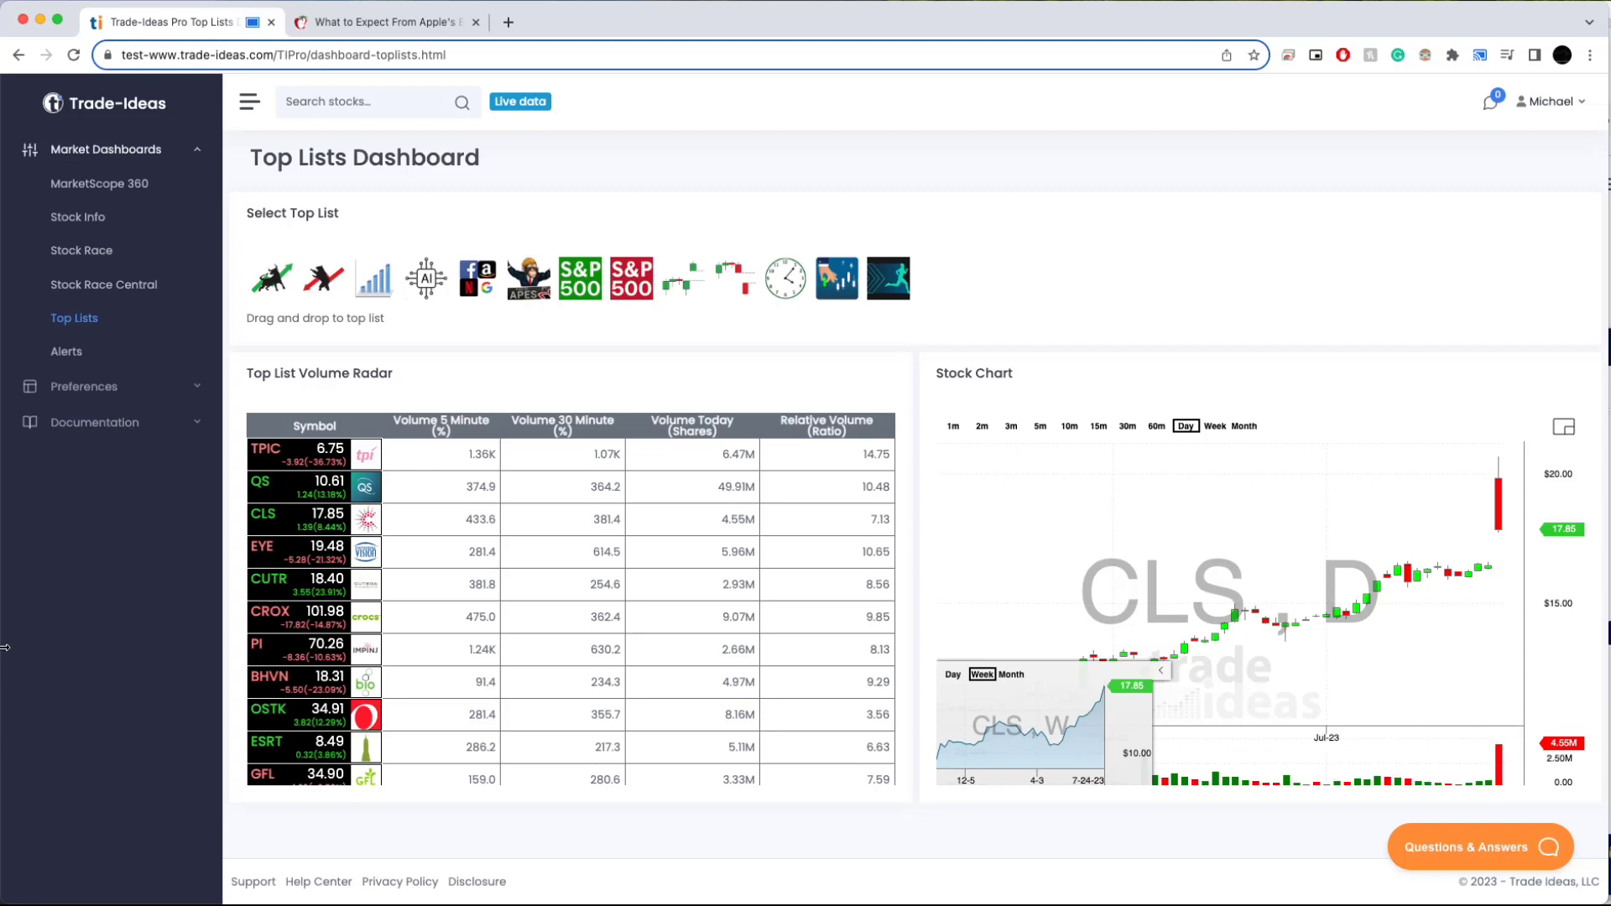
{"action": "left_click", "coordinate": [292, 557]}
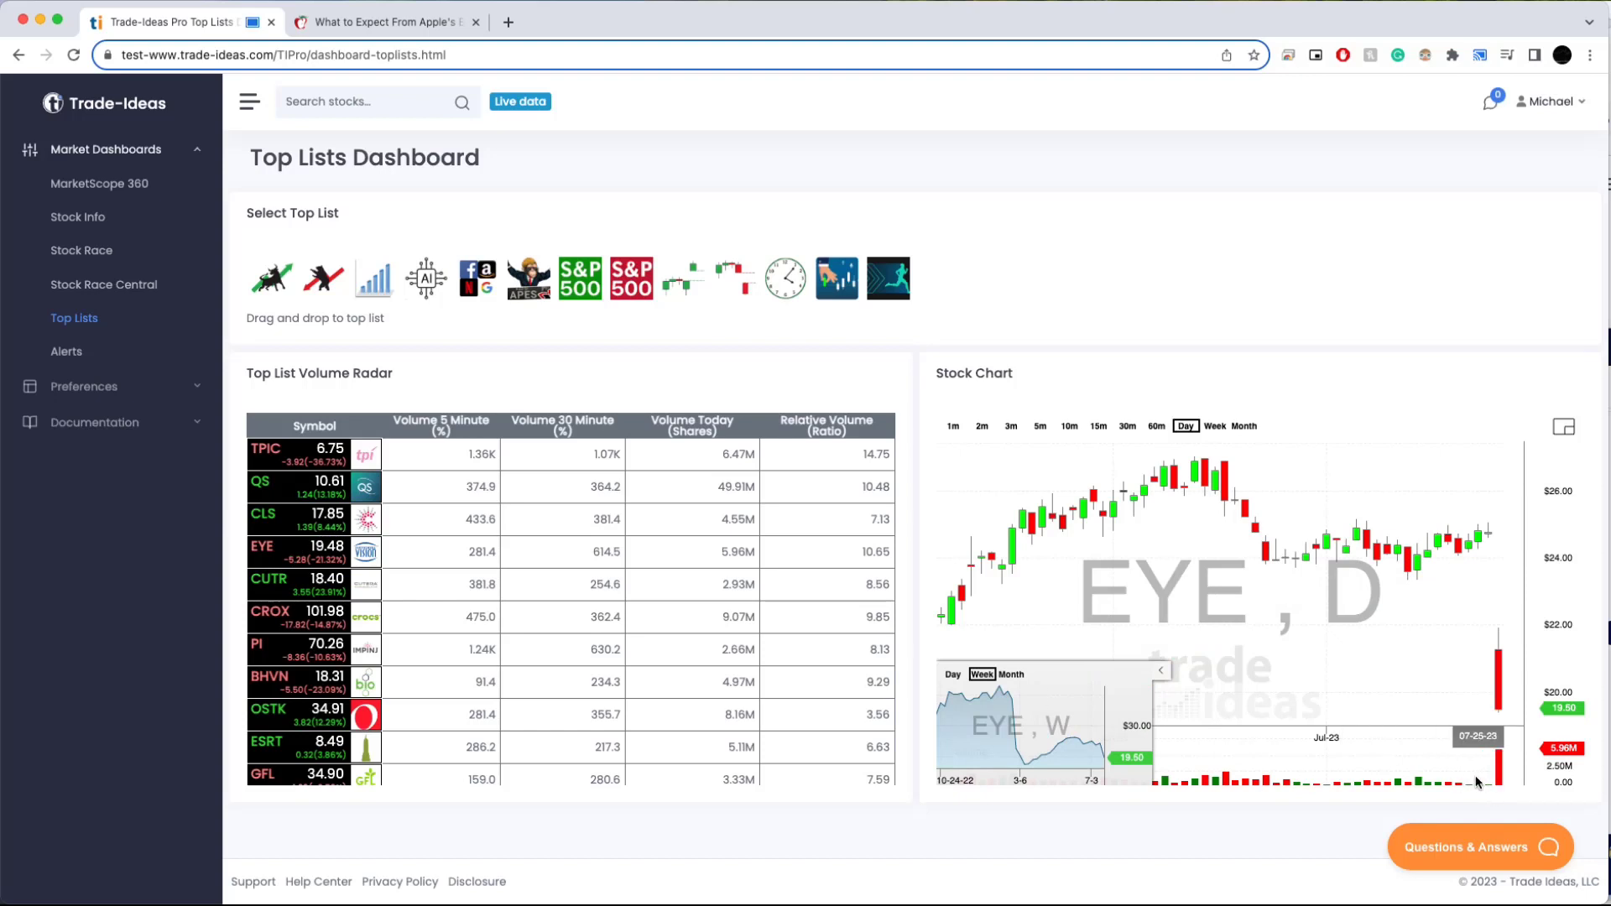
{"action": "left_click", "coordinate": [285, 686]}
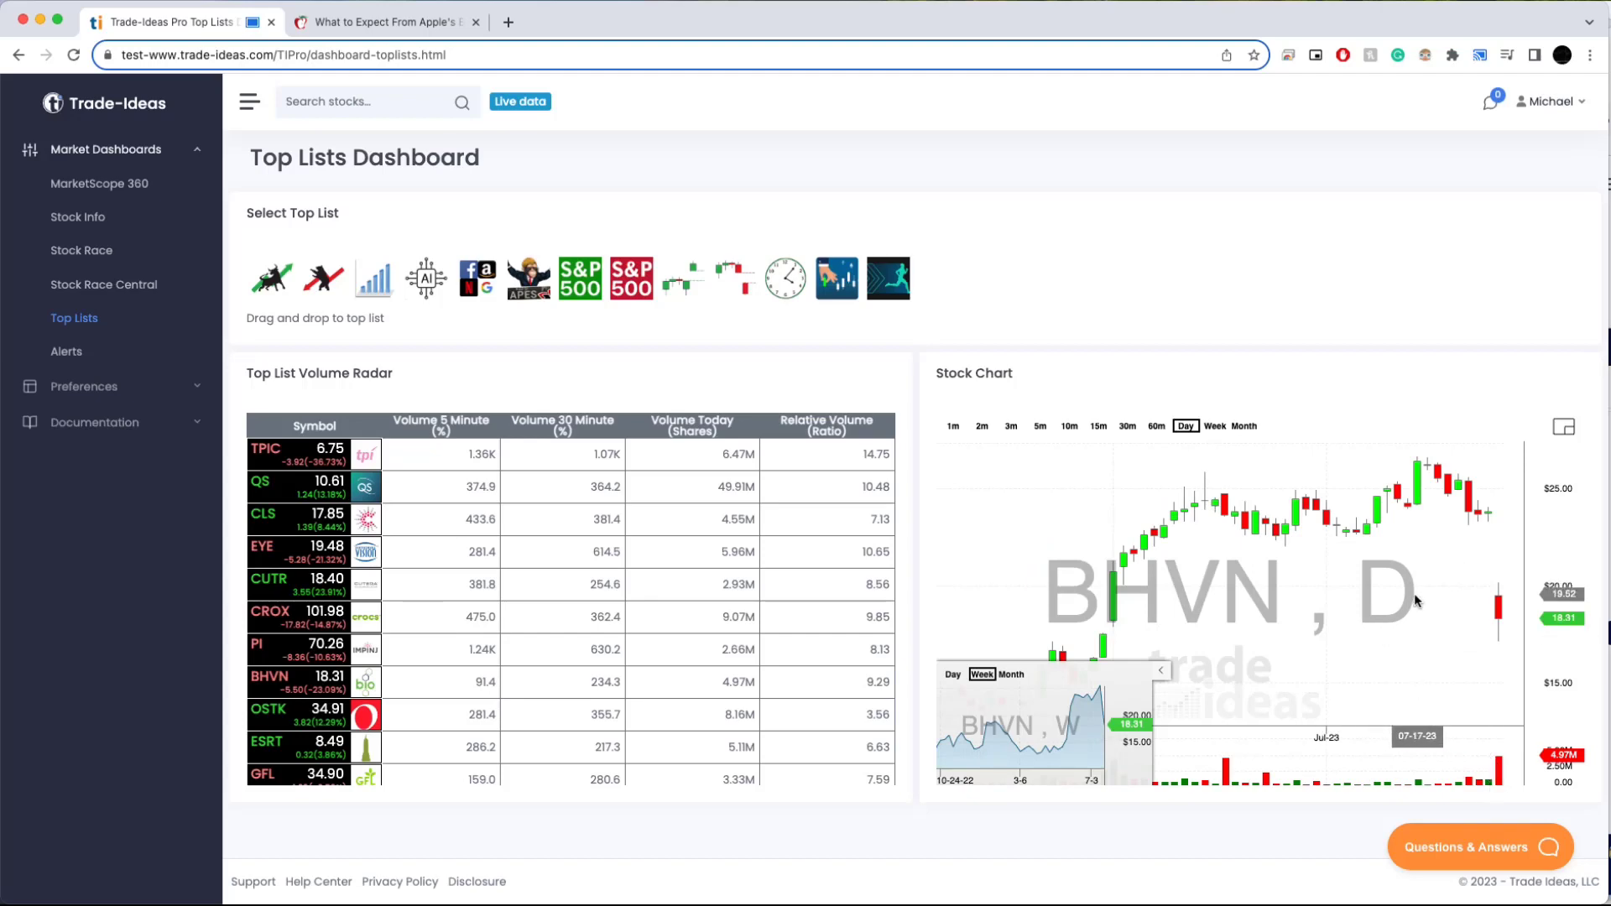
Step: Load the FANG and Friends top list and scroll through it
{"action": "left_click_drag", "start_coordinate": [478, 279], "coordinate": [537, 560]}
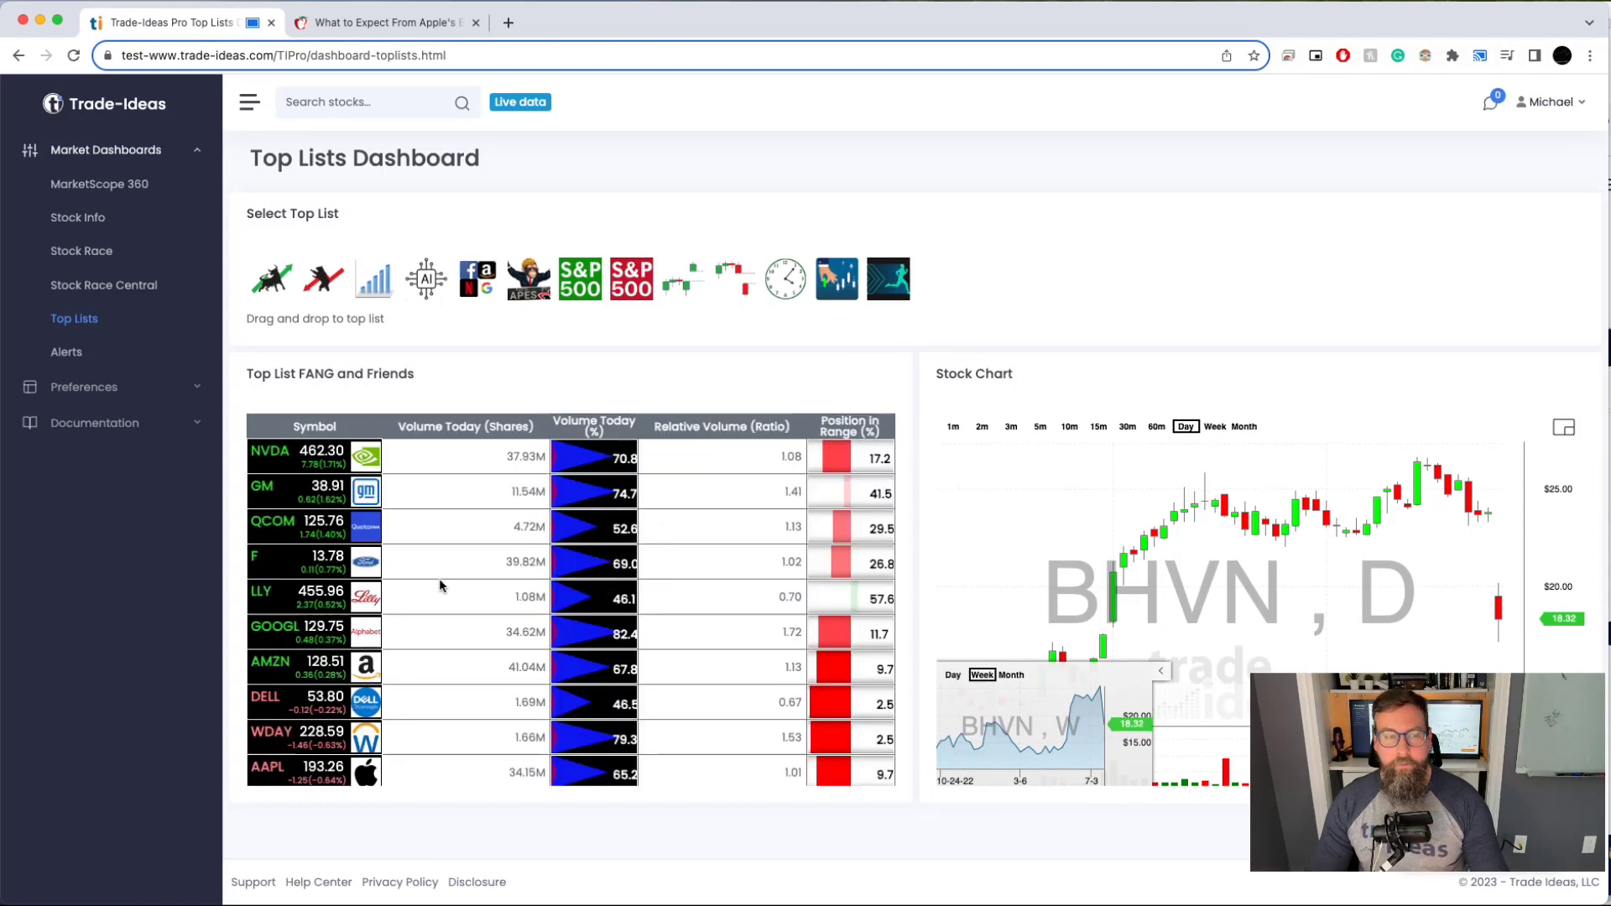
{"action": "scroll", "coordinate": [437, 581], "scroll_direction": "down", "scroll_amount": 5}
{"action": "scroll", "coordinate": [436, 581], "scroll_direction": "down", "scroll_amount": 8}
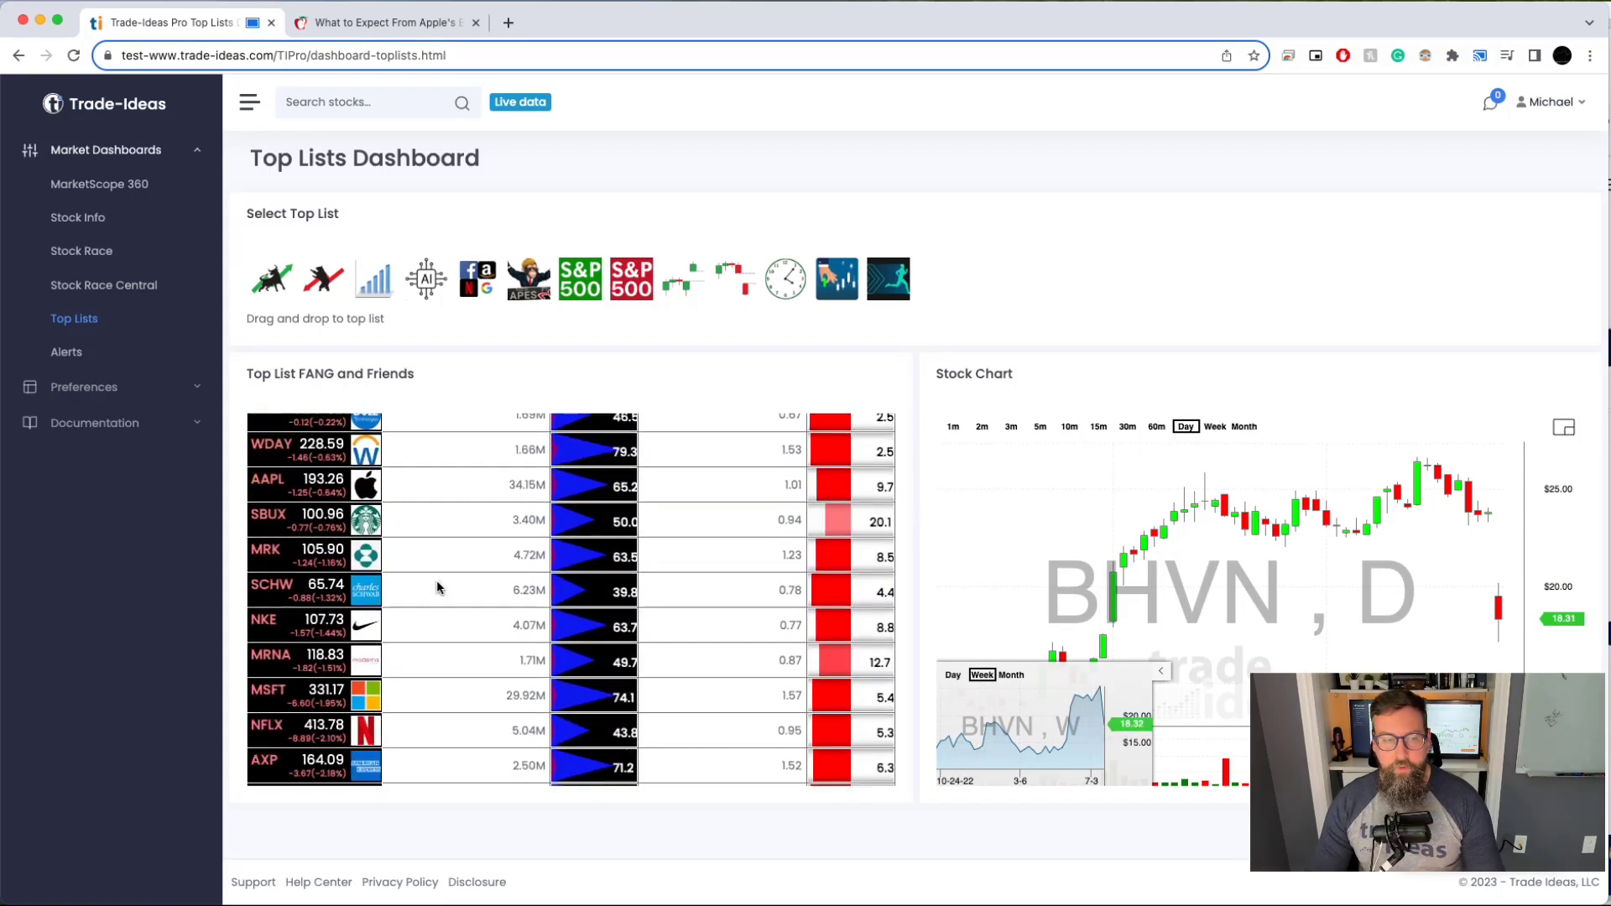
{"action": "scroll", "coordinate": [437, 581], "scroll_direction": "up", "scroll_amount": 13}
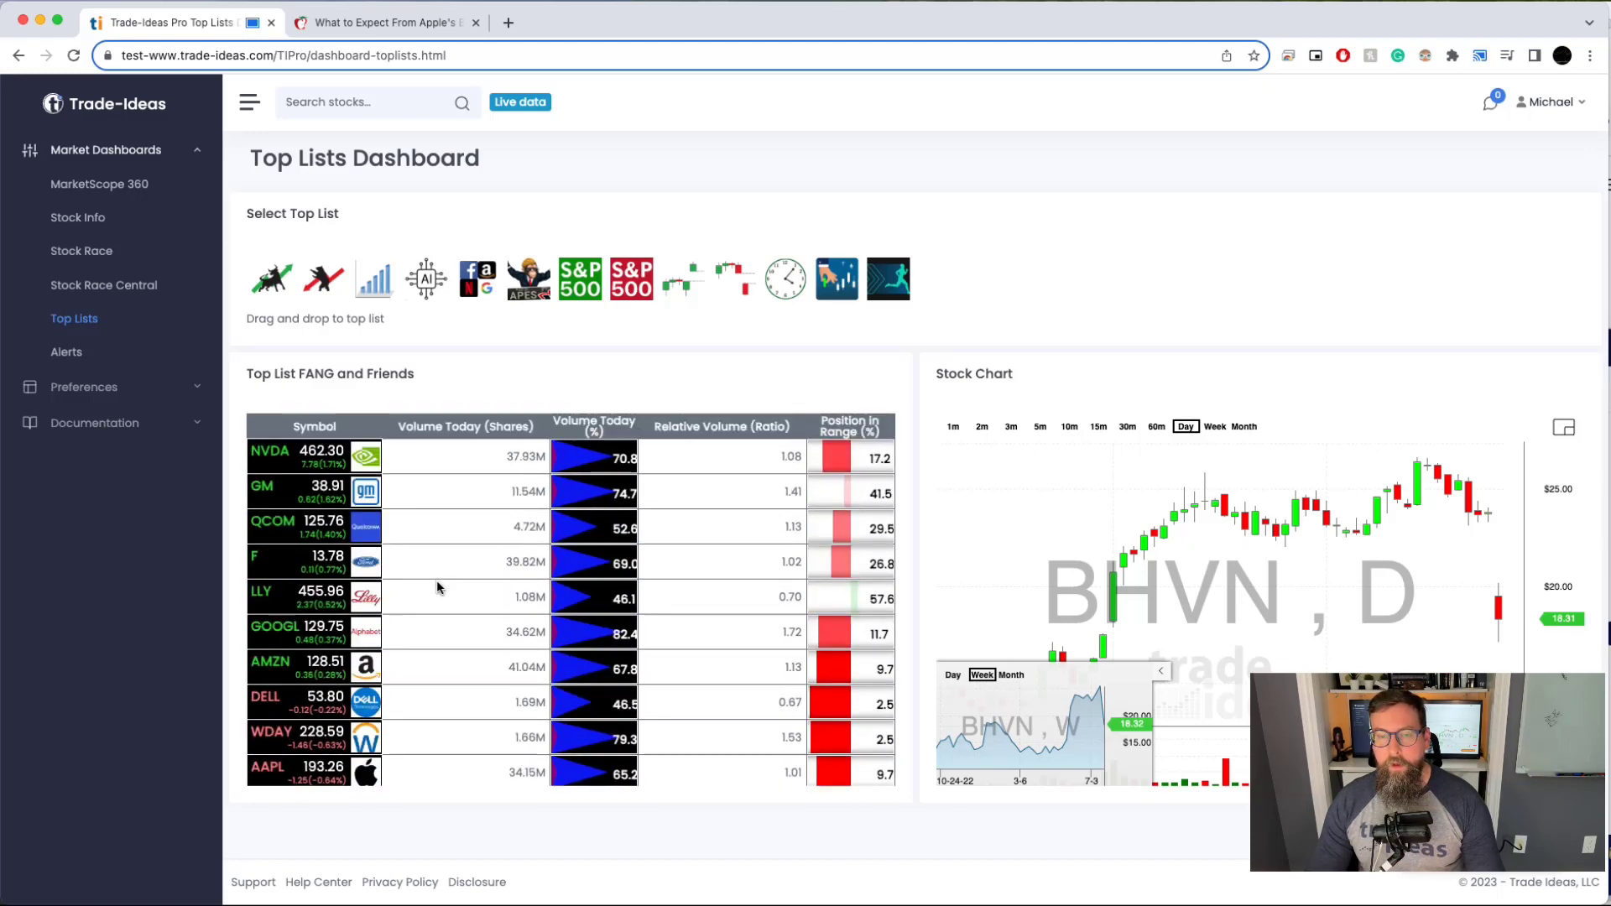
Step: Switch to S&P 500 Who Is Moving Up, chart TXT and RCL, then load Post Market Strength
{"action": "left_click_drag", "start_coordinate": [580, 279], "coordinate": [563, 357]}
{"action": "left_click", "coordinate": [285, 466]}
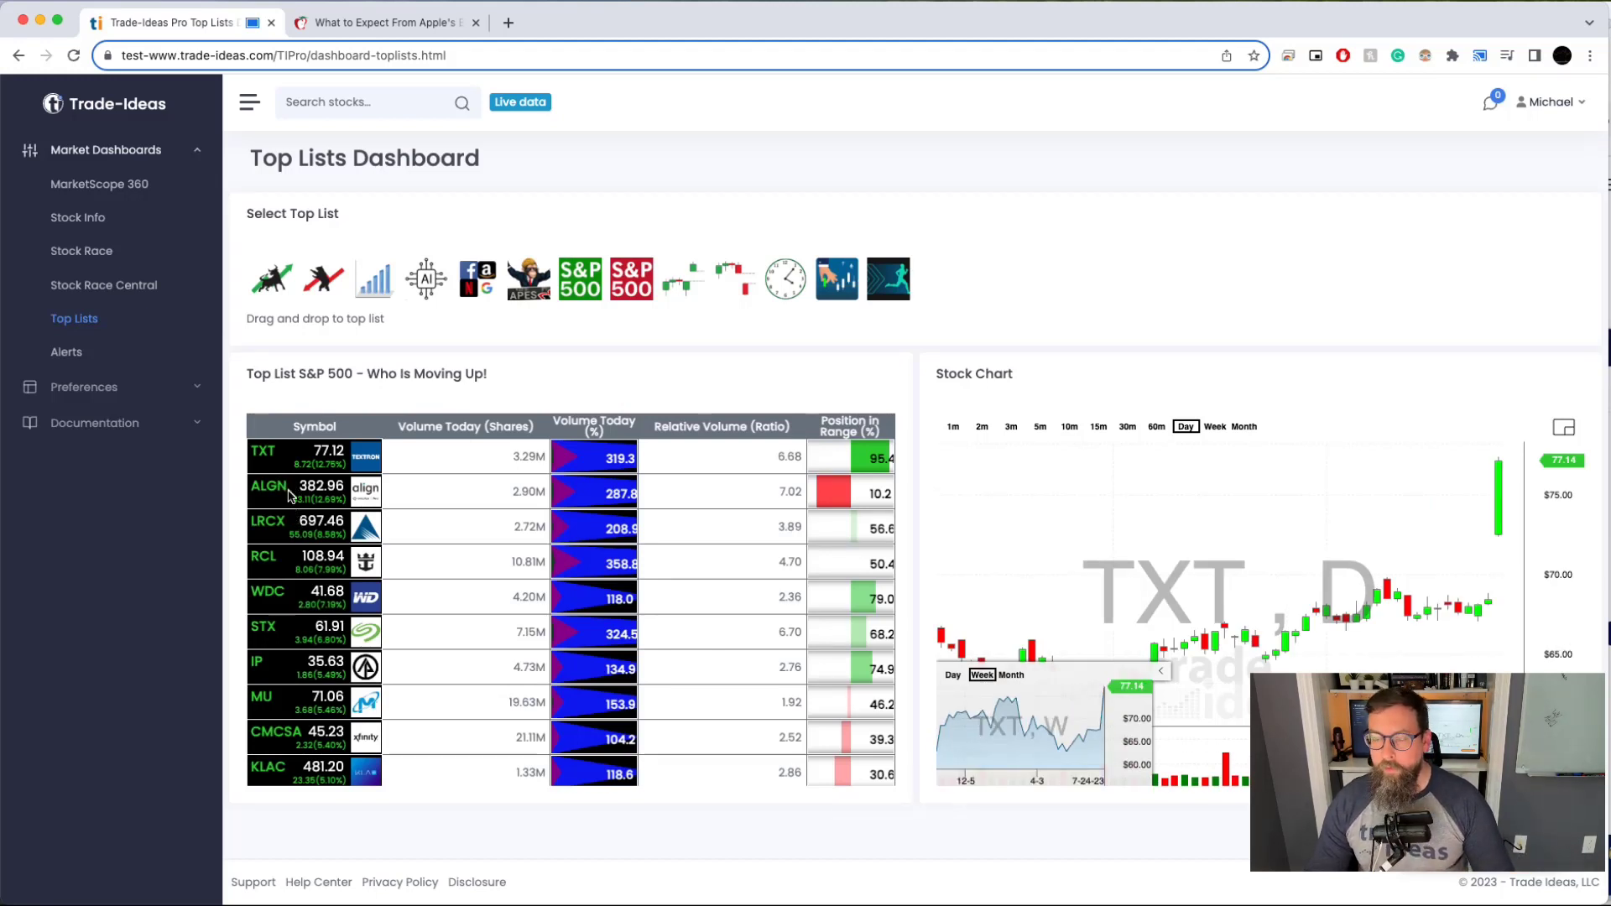
{"action": "left_click", "coordinate": [326, 567]}
{"action": "left_click_drag", "start_coordinate": [785, 279], "coordinate": [648, 538]}
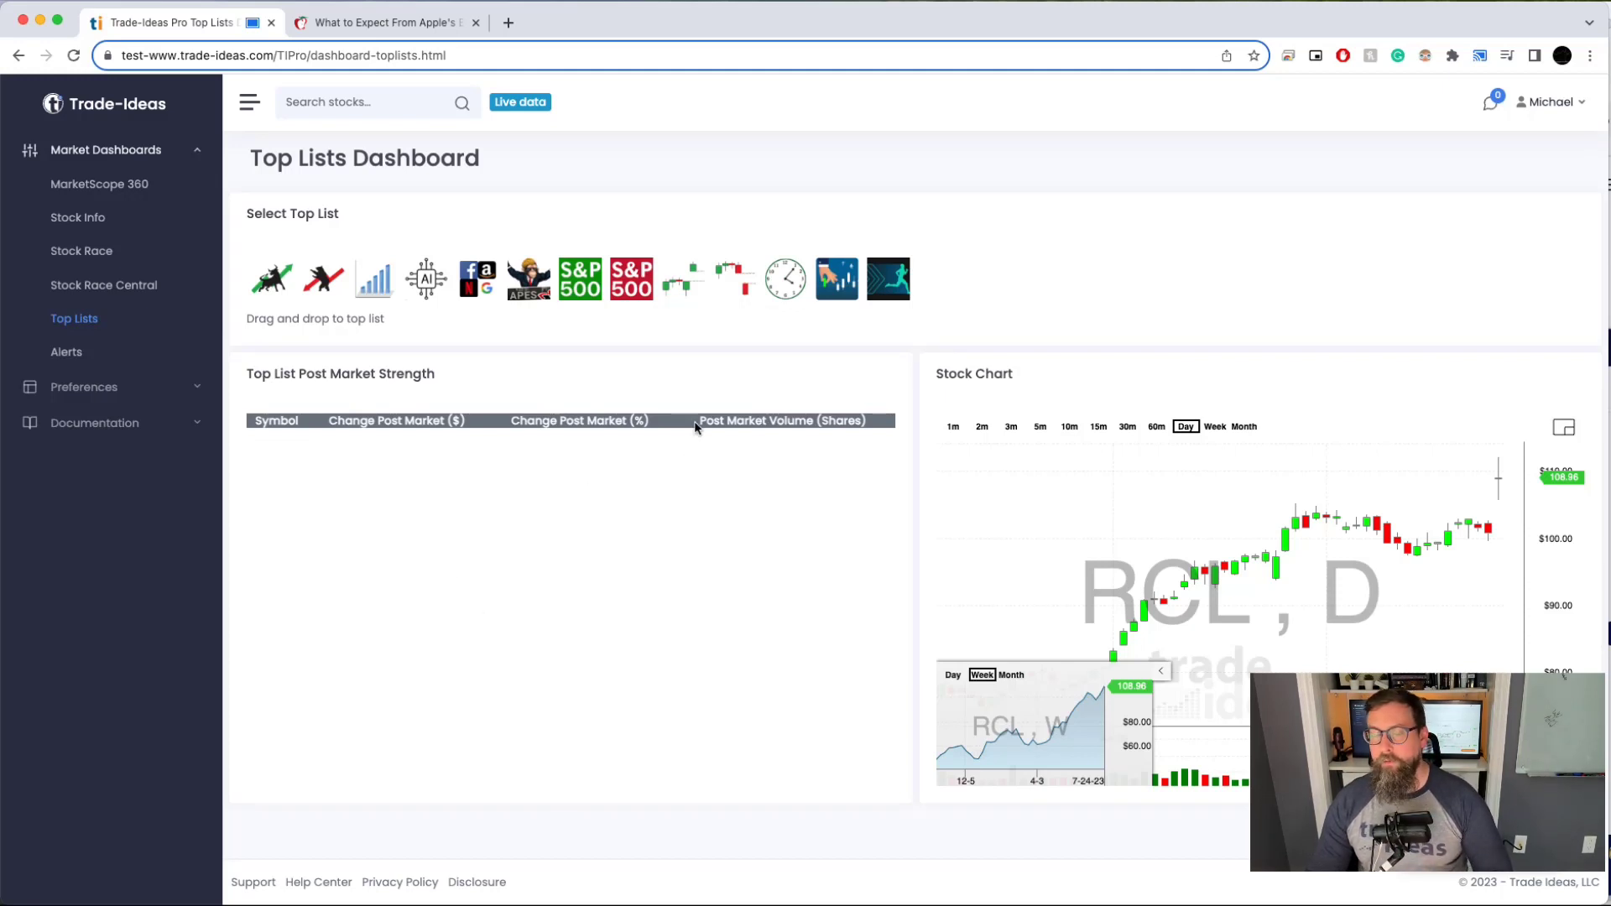
Step: On the Alerts dashboard, chart new daily lows SGML, ONB, GMAB and NCV, then expand Documentation
{"action": "left_click", "coordinate": [67, 351]}
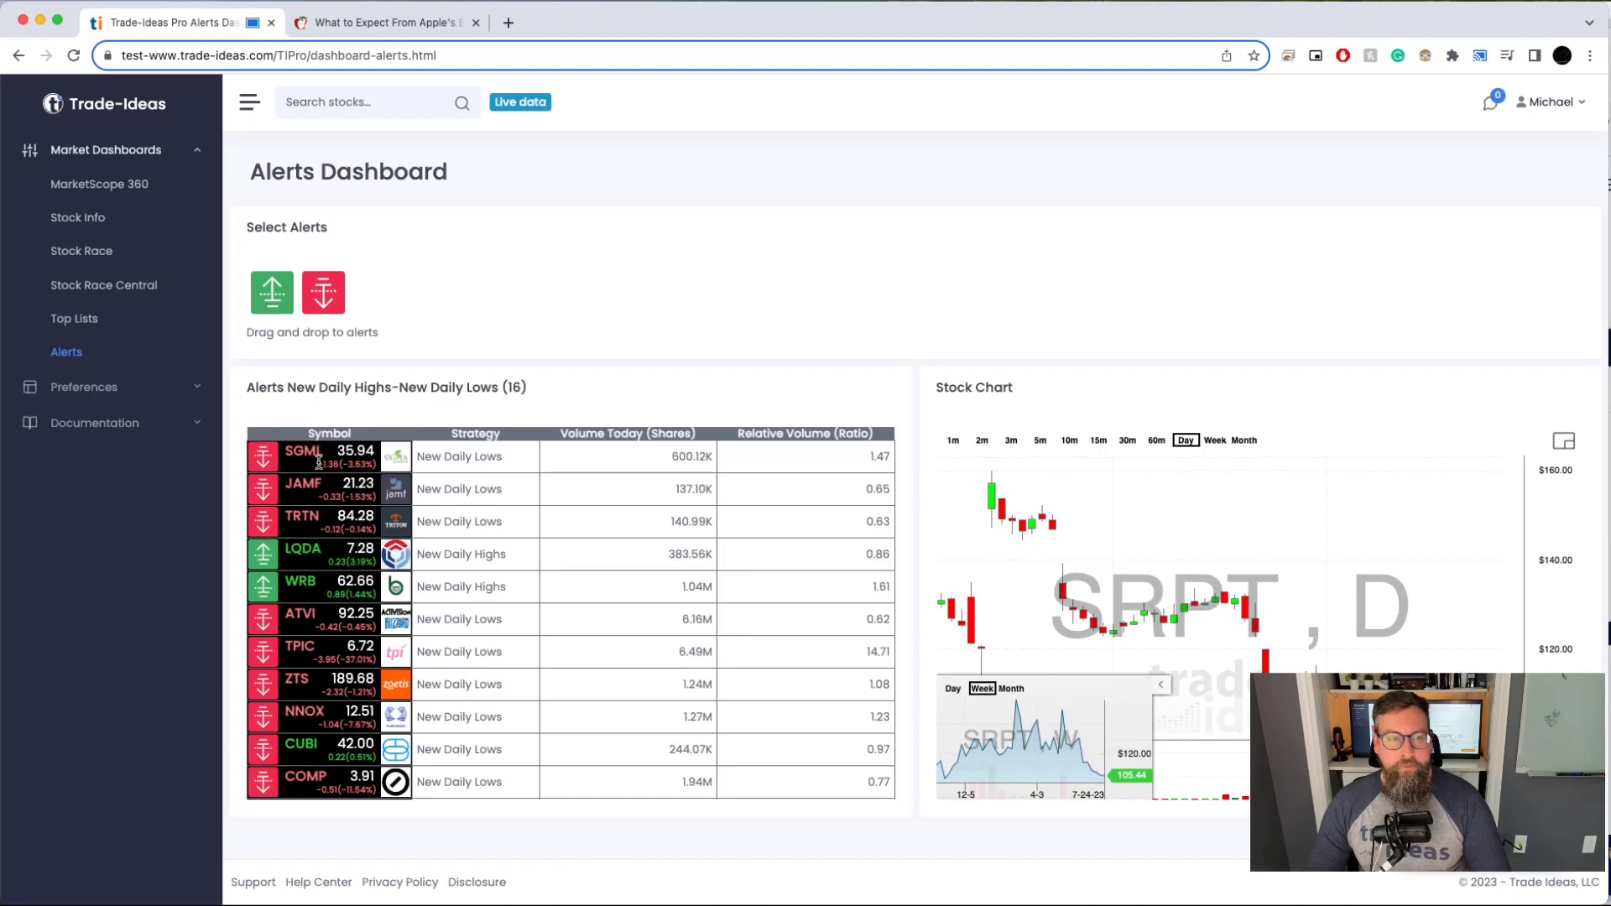
{"action": "left_click", "coordinate": [318, 457]}
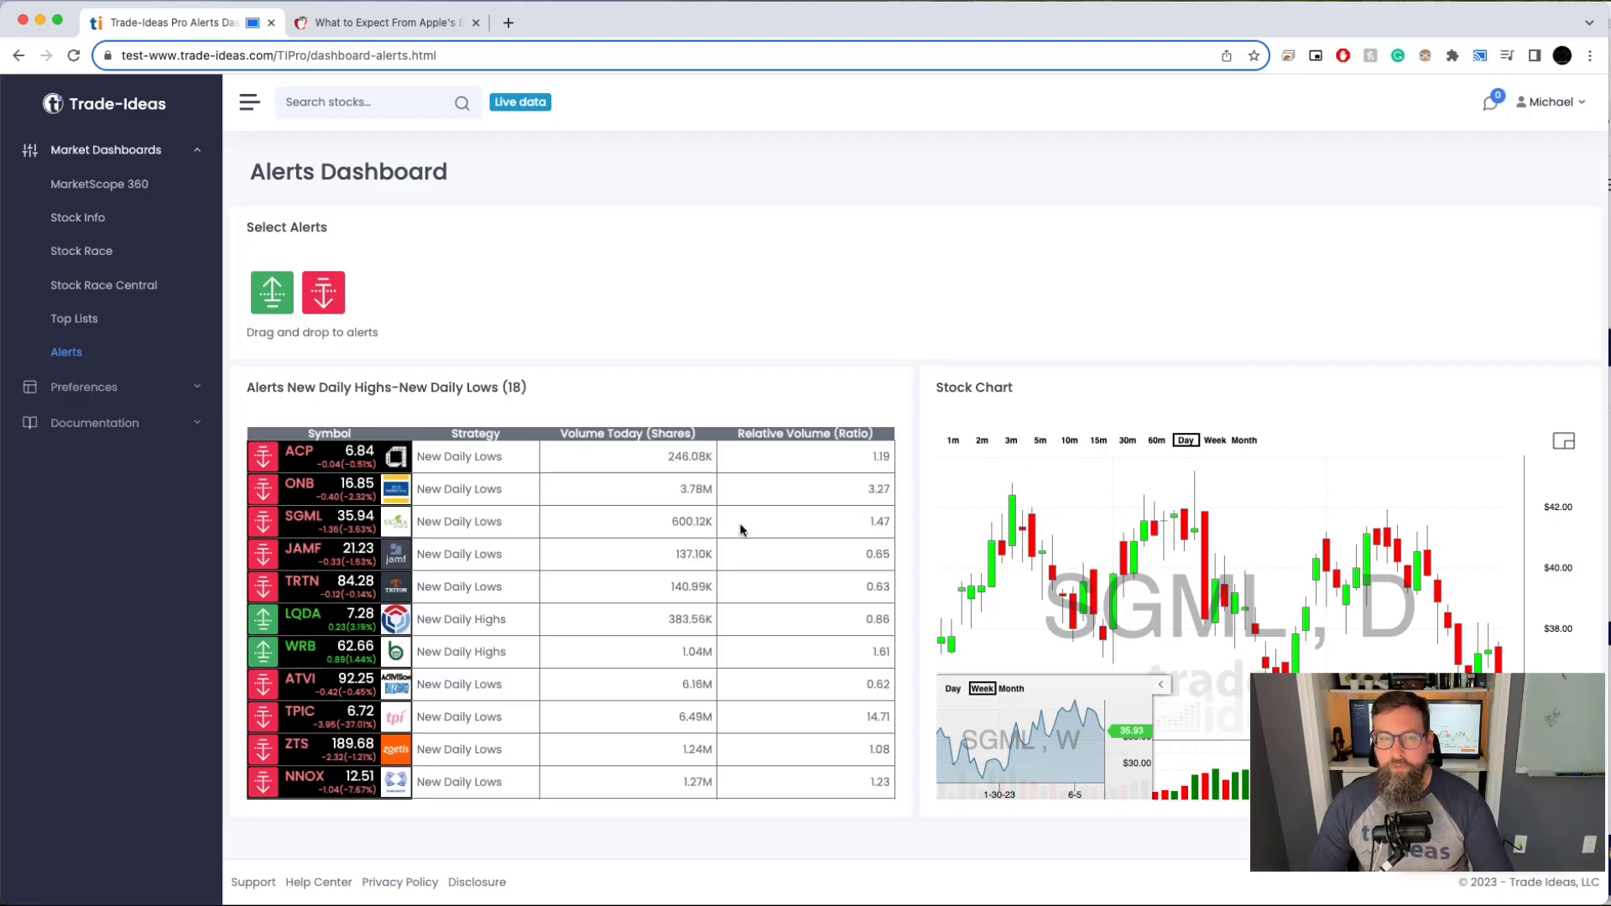
{"action": "left_click", "coordinate": [297, 478]}
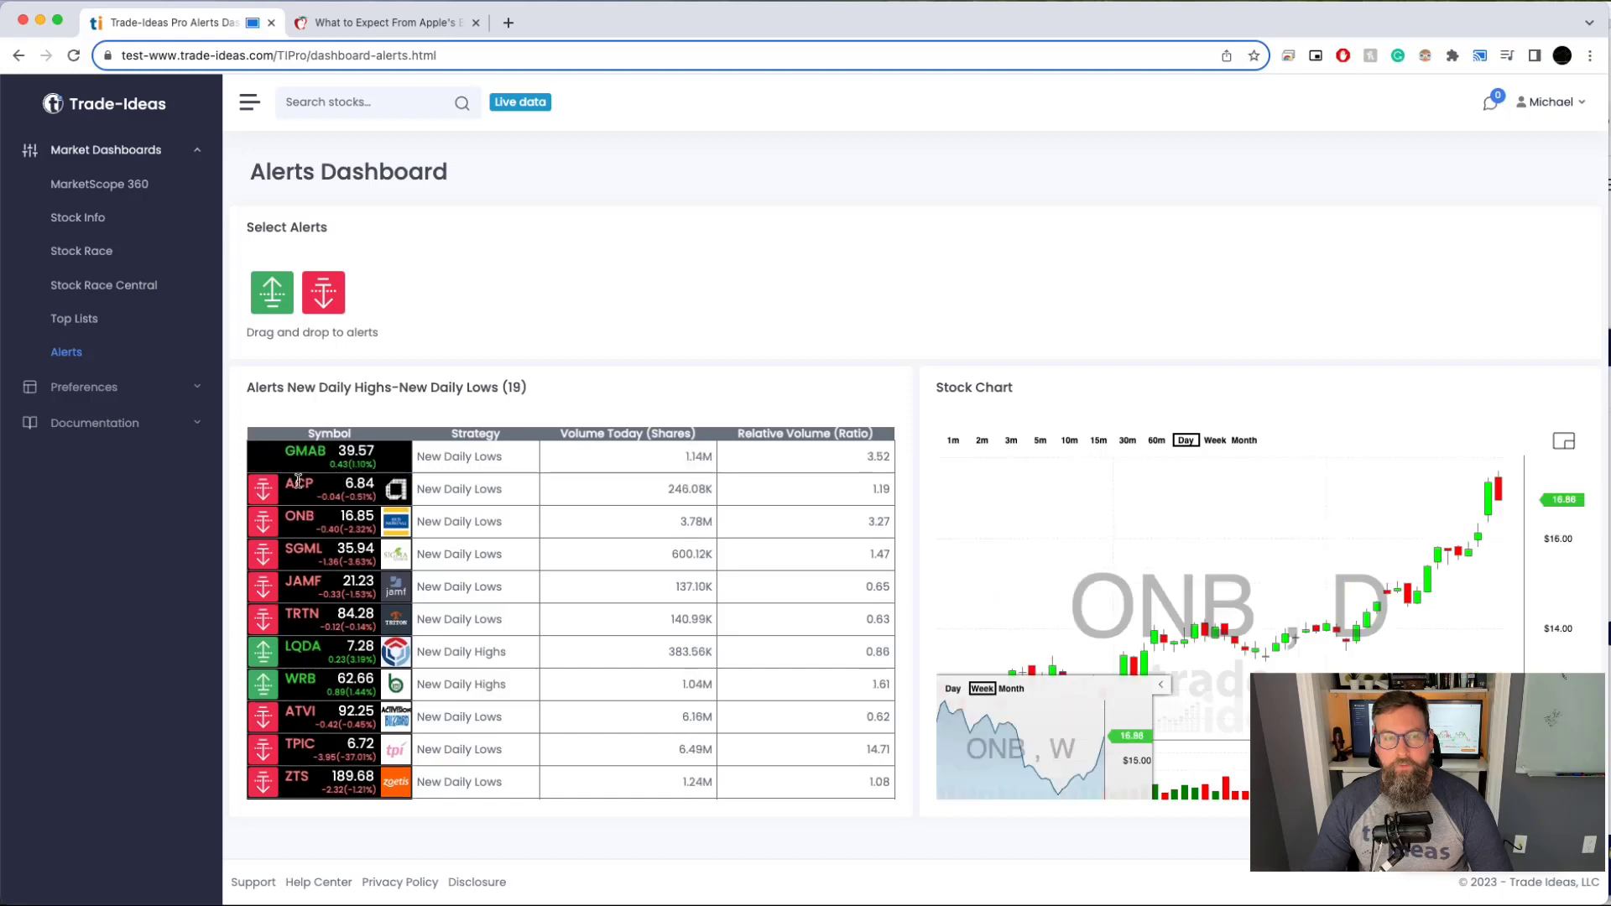
{"action": "left_click", "coordinate": [311, 451]}
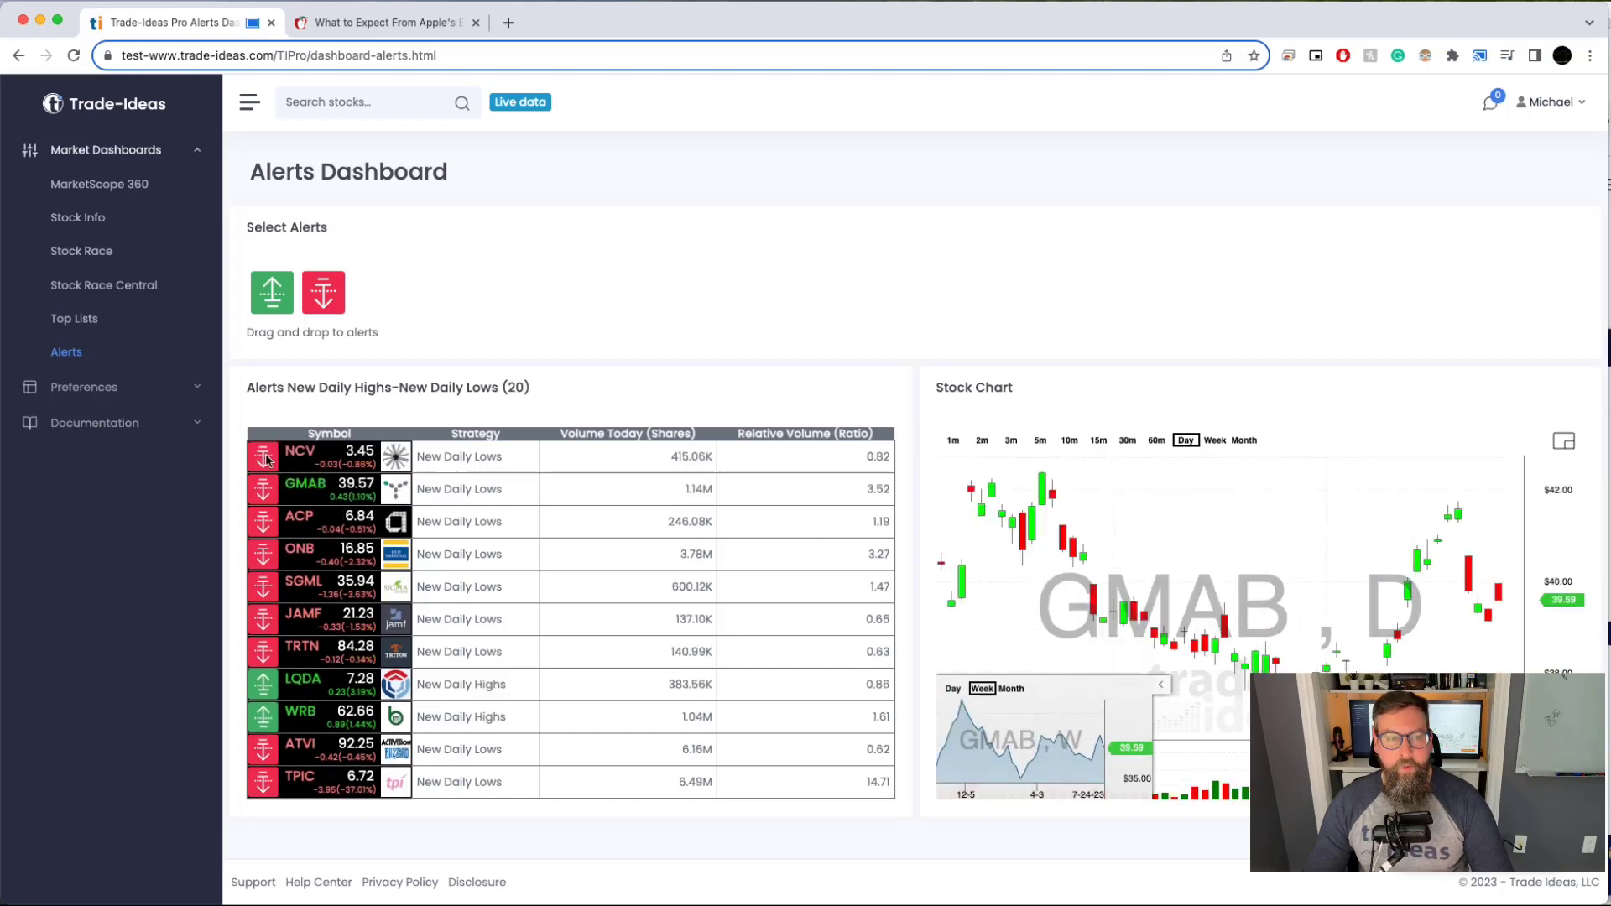
{"action": "left_click", "coordinate": [309, 465]}
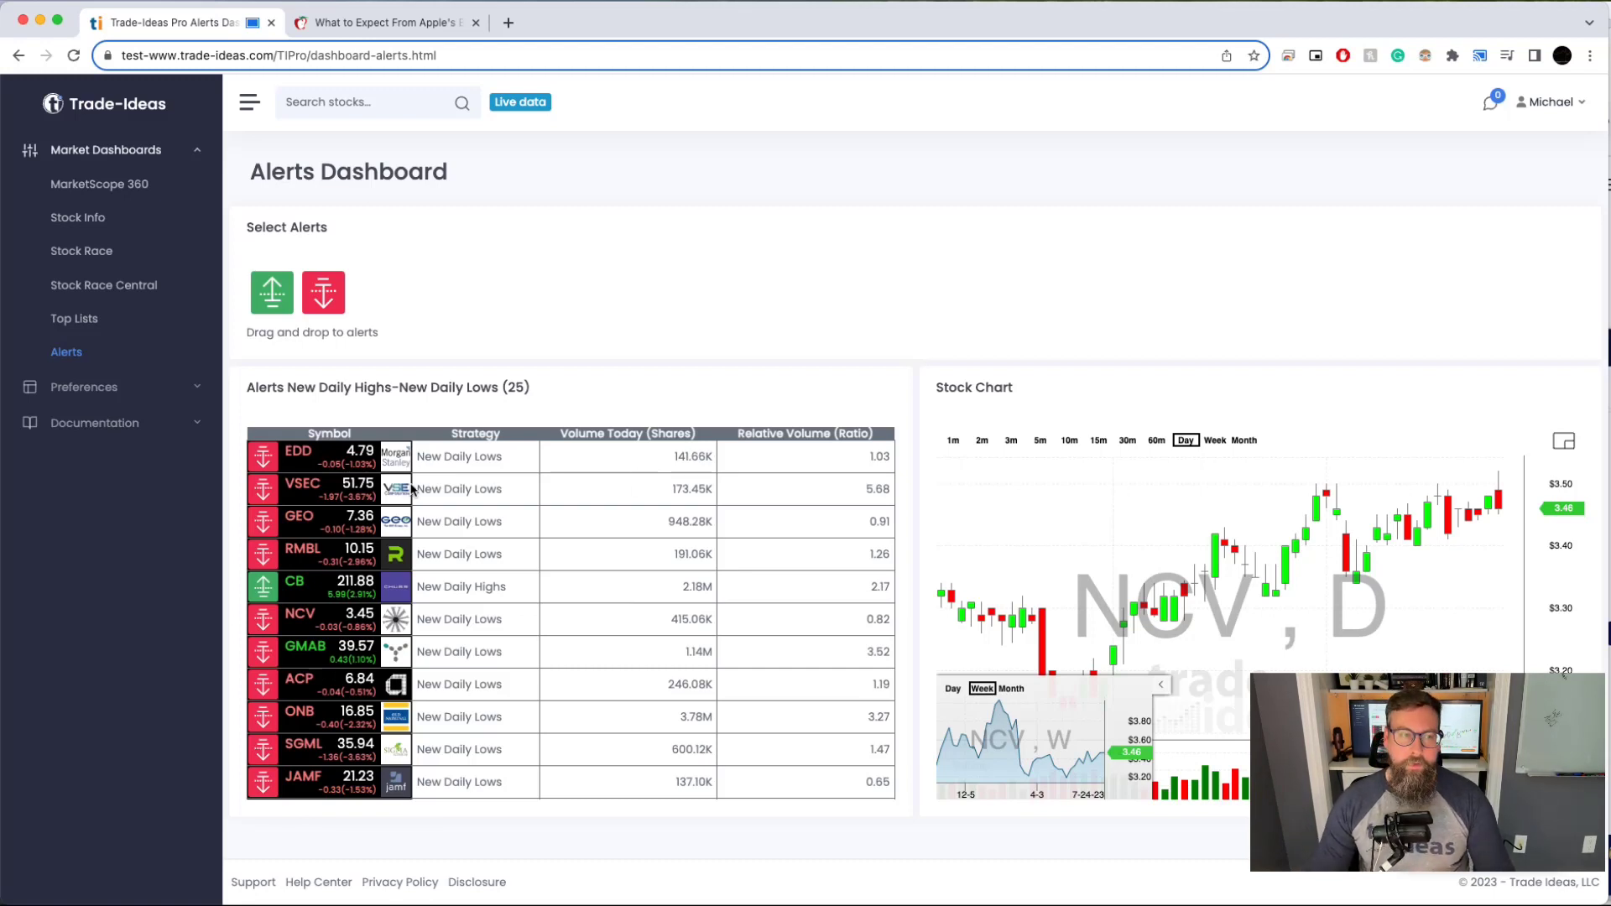
{"action": "left_click", "coordinate": [148, 432]}
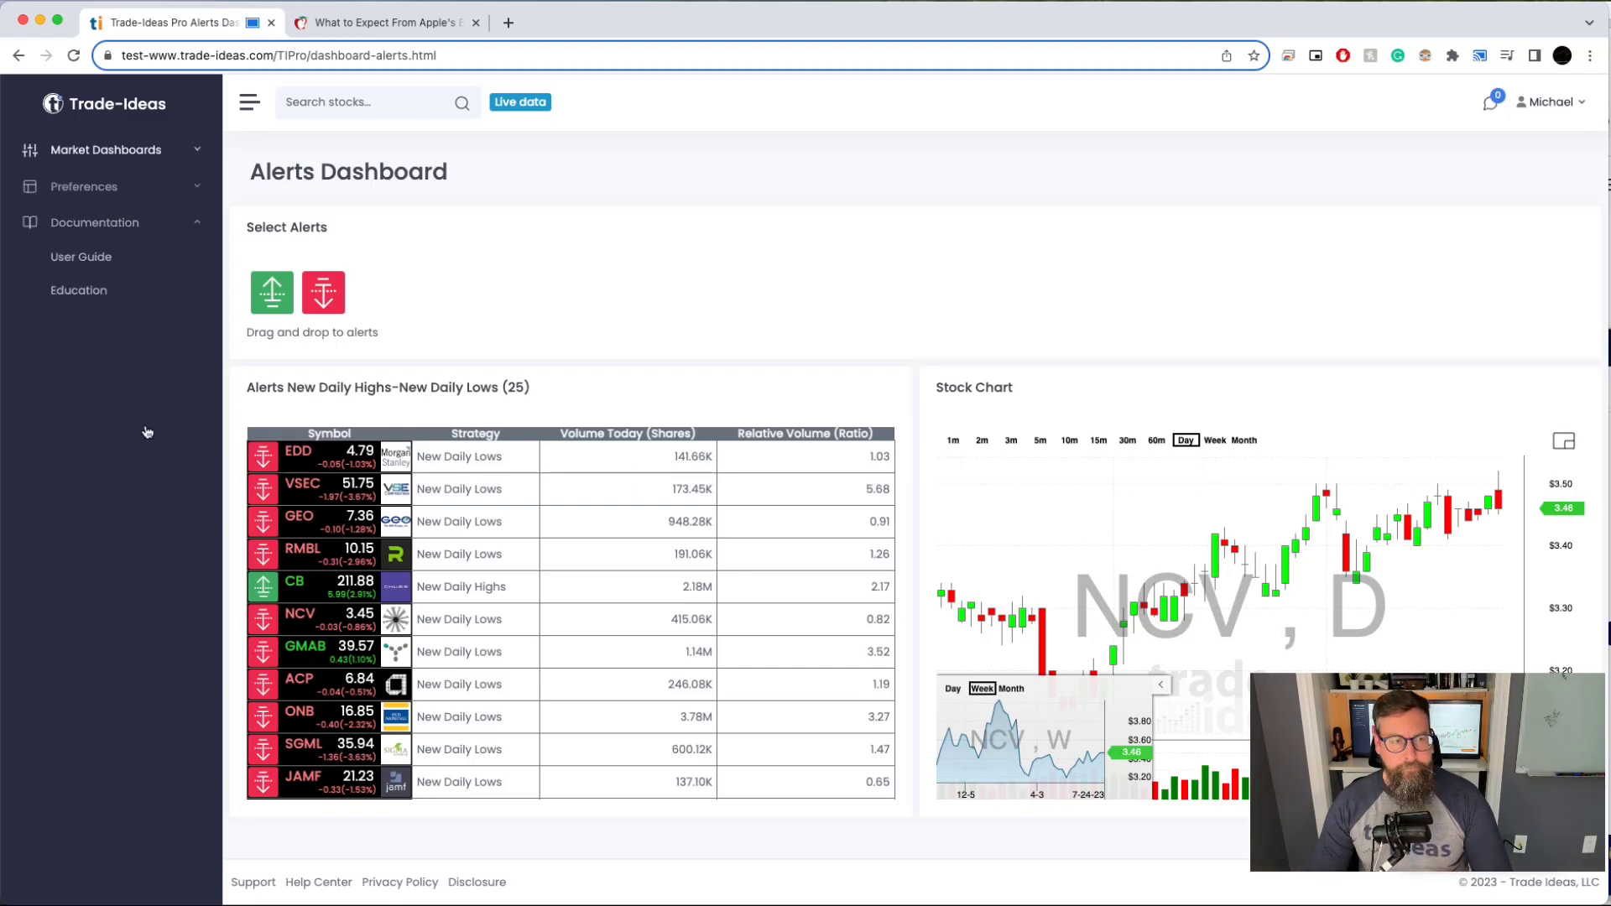
{"action": "left_click", "coordinate": [89, 273]}
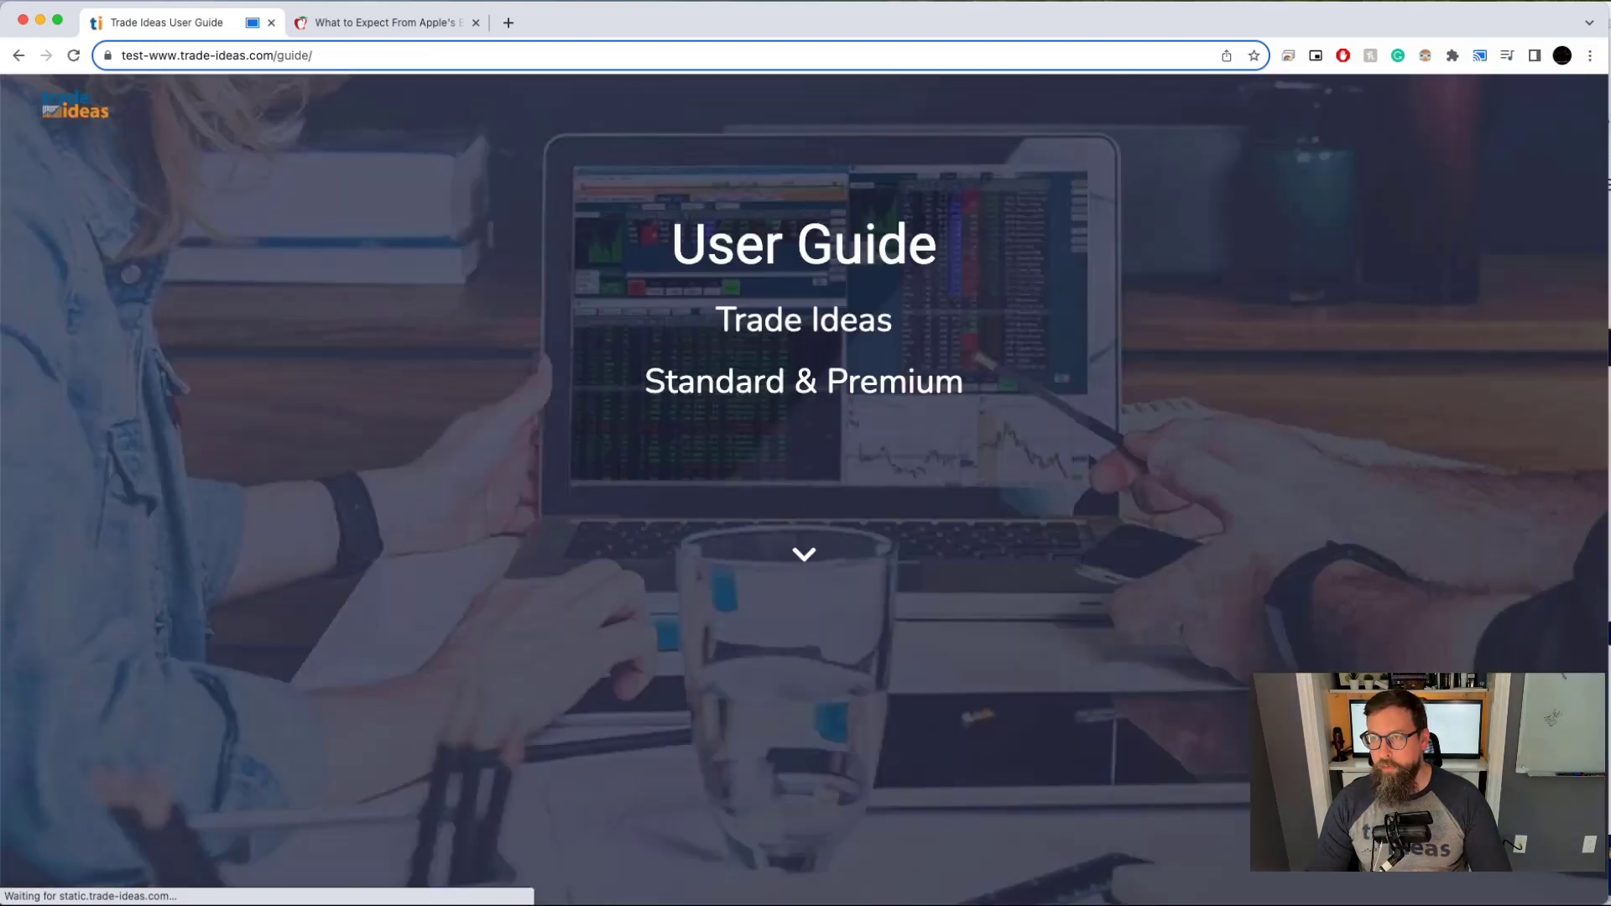
{"action": "scroll", "coordinate": [967, 420], "scroll_direction": "down", "scroll_amount": 10}
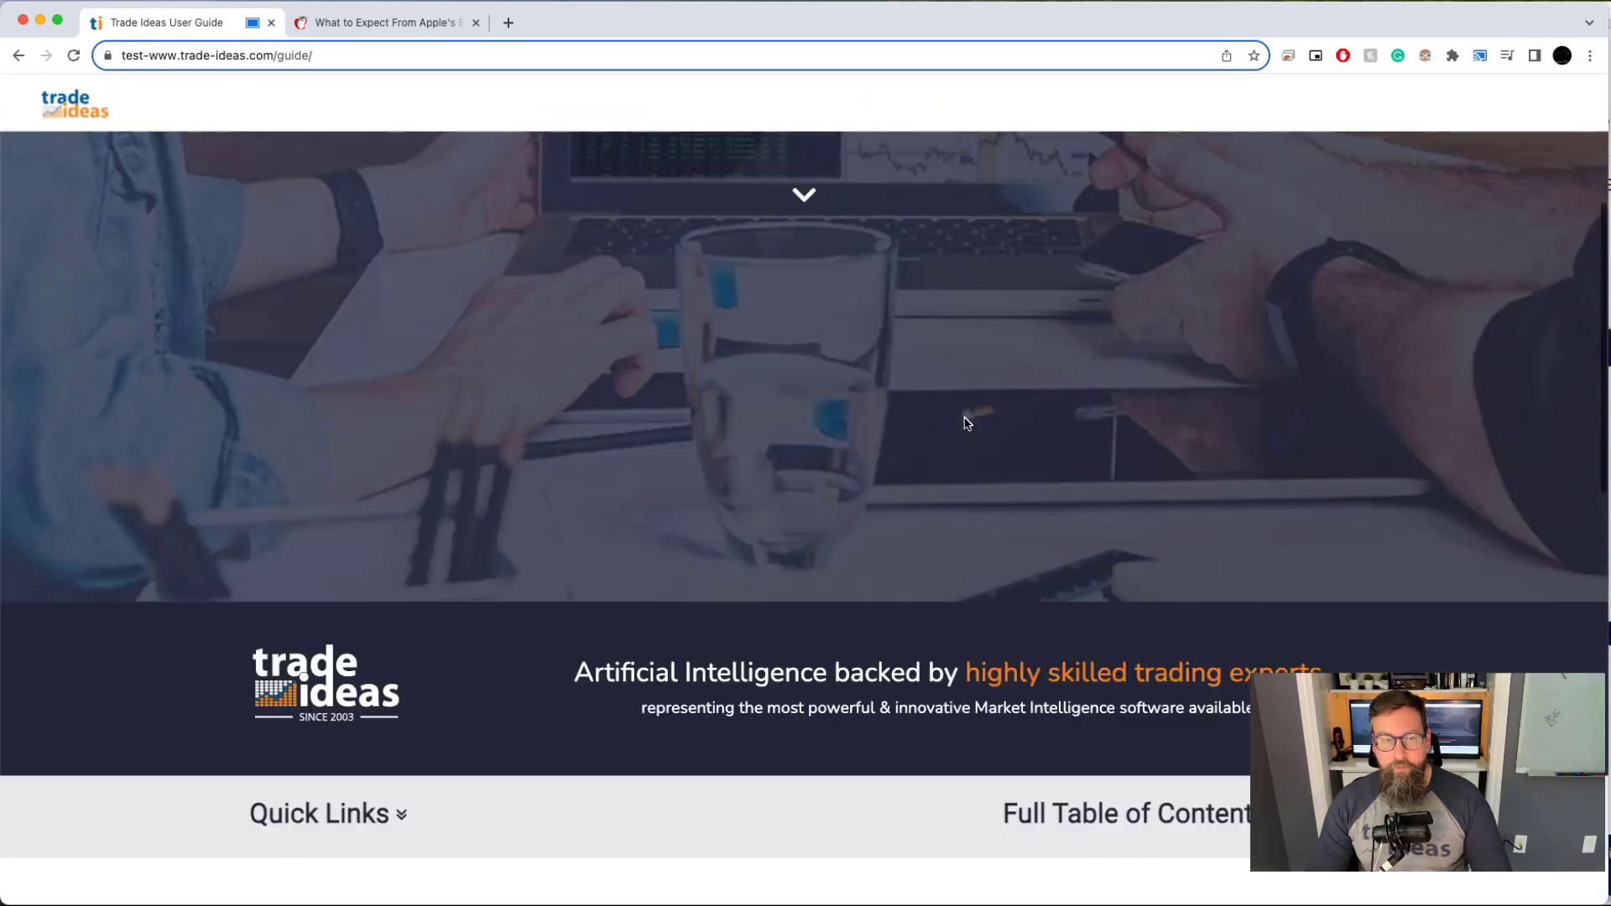
{"action": "scroll", "coordinate": [964, 424], "scroll_direction": "down", "scroll_amount": 5}
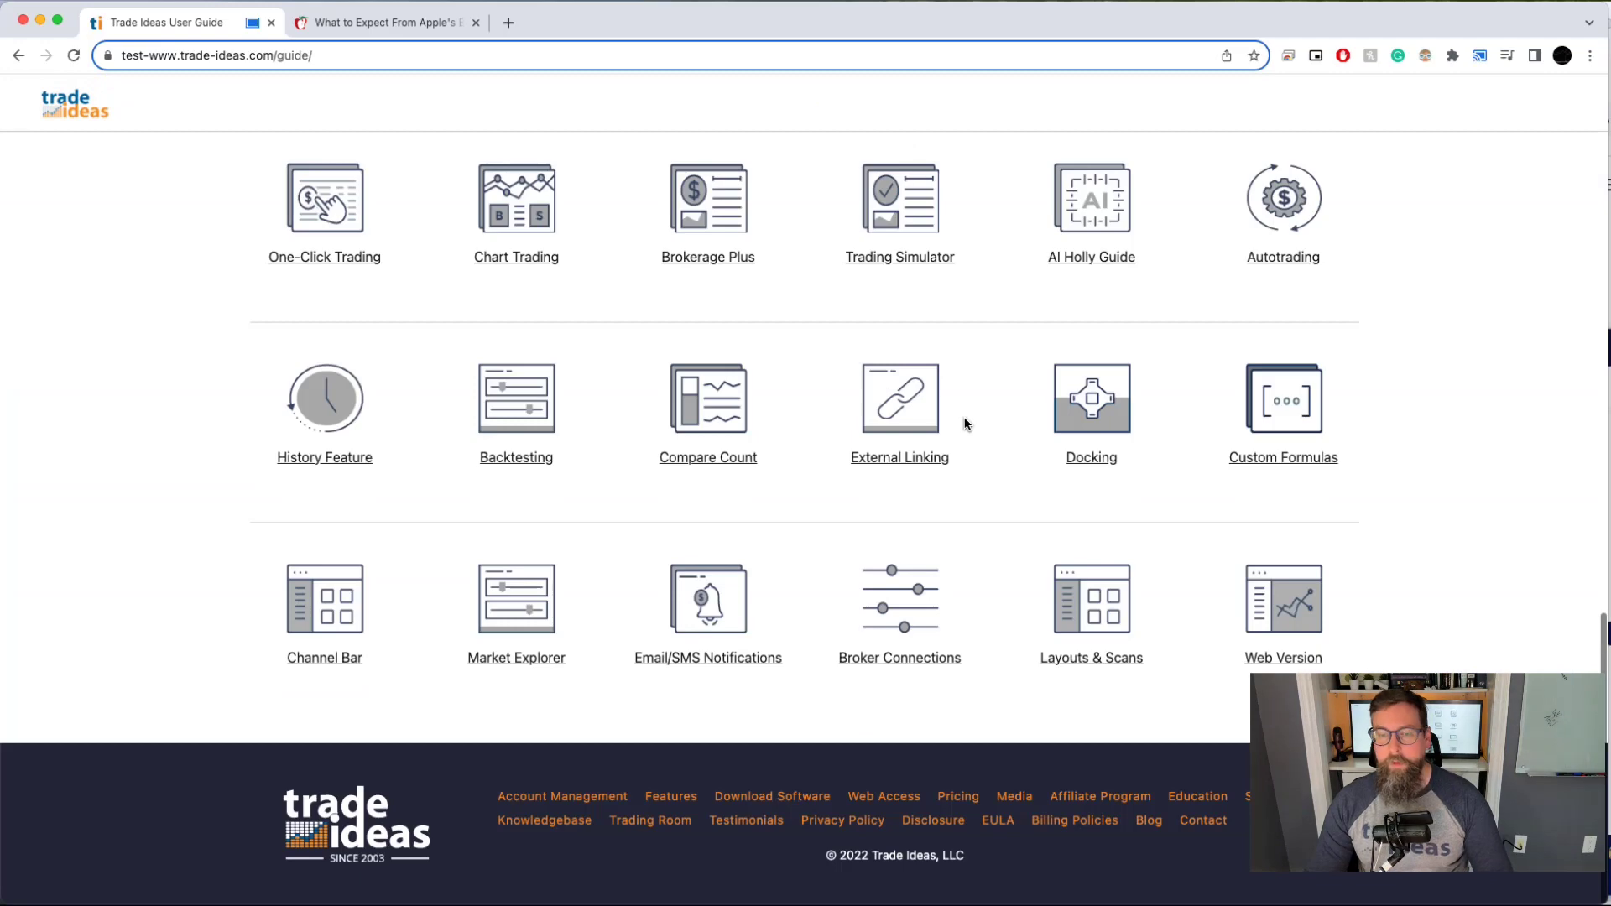
{"action": "scroll", "coordinate": [964, 424], "scroll_direction": "up", "scroll_amount": 10}
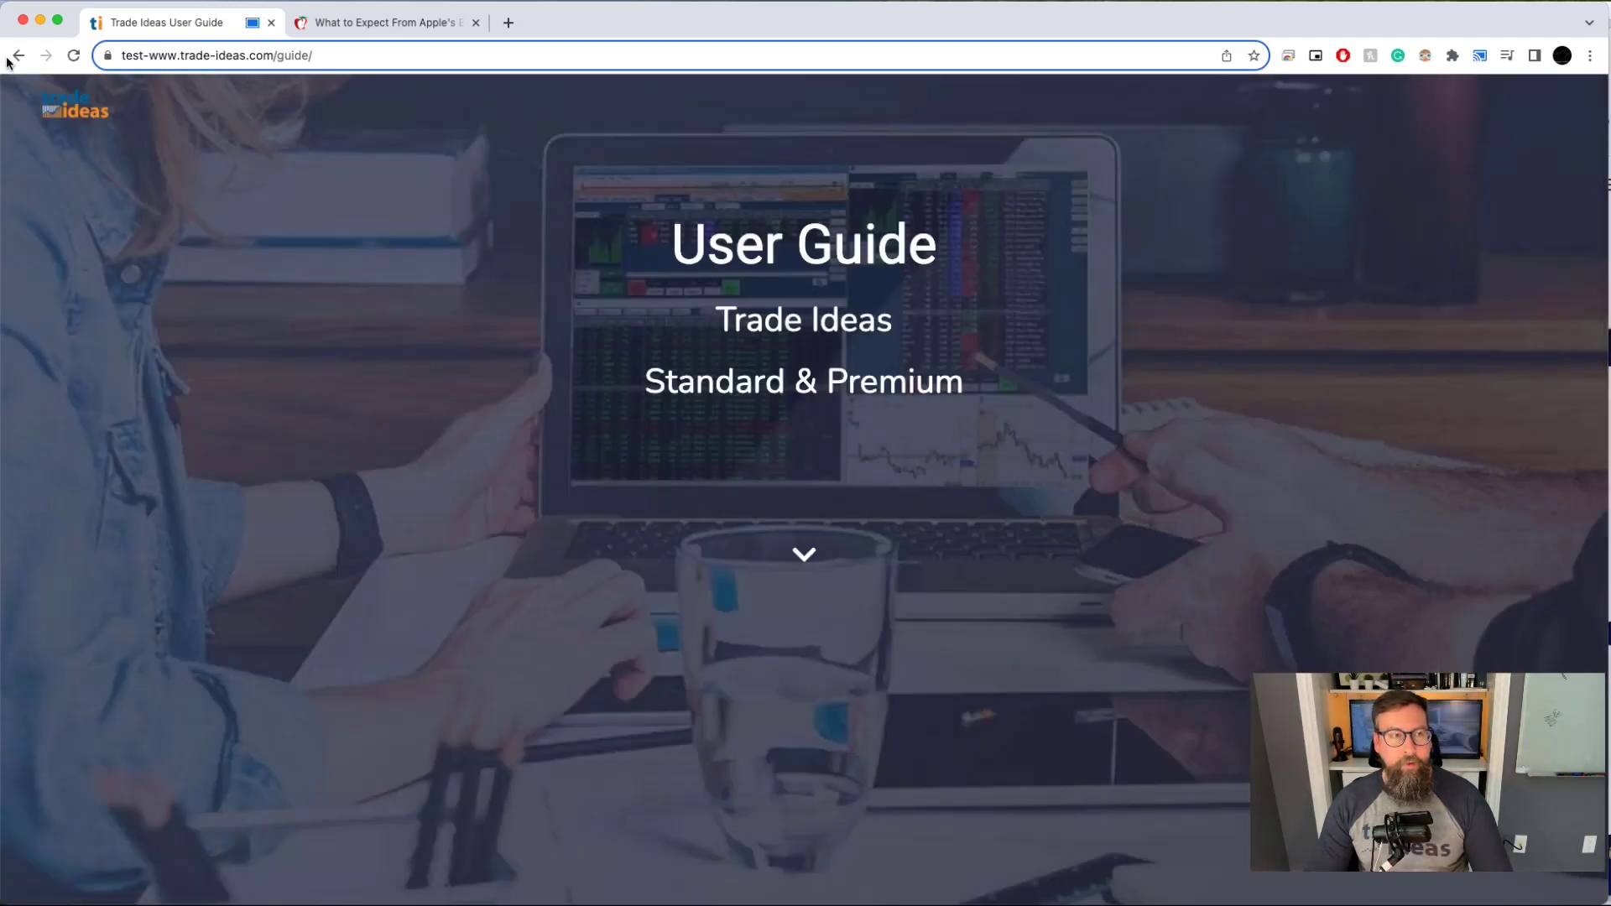
{"action": "left_click", "coordinate": [14, 57]}
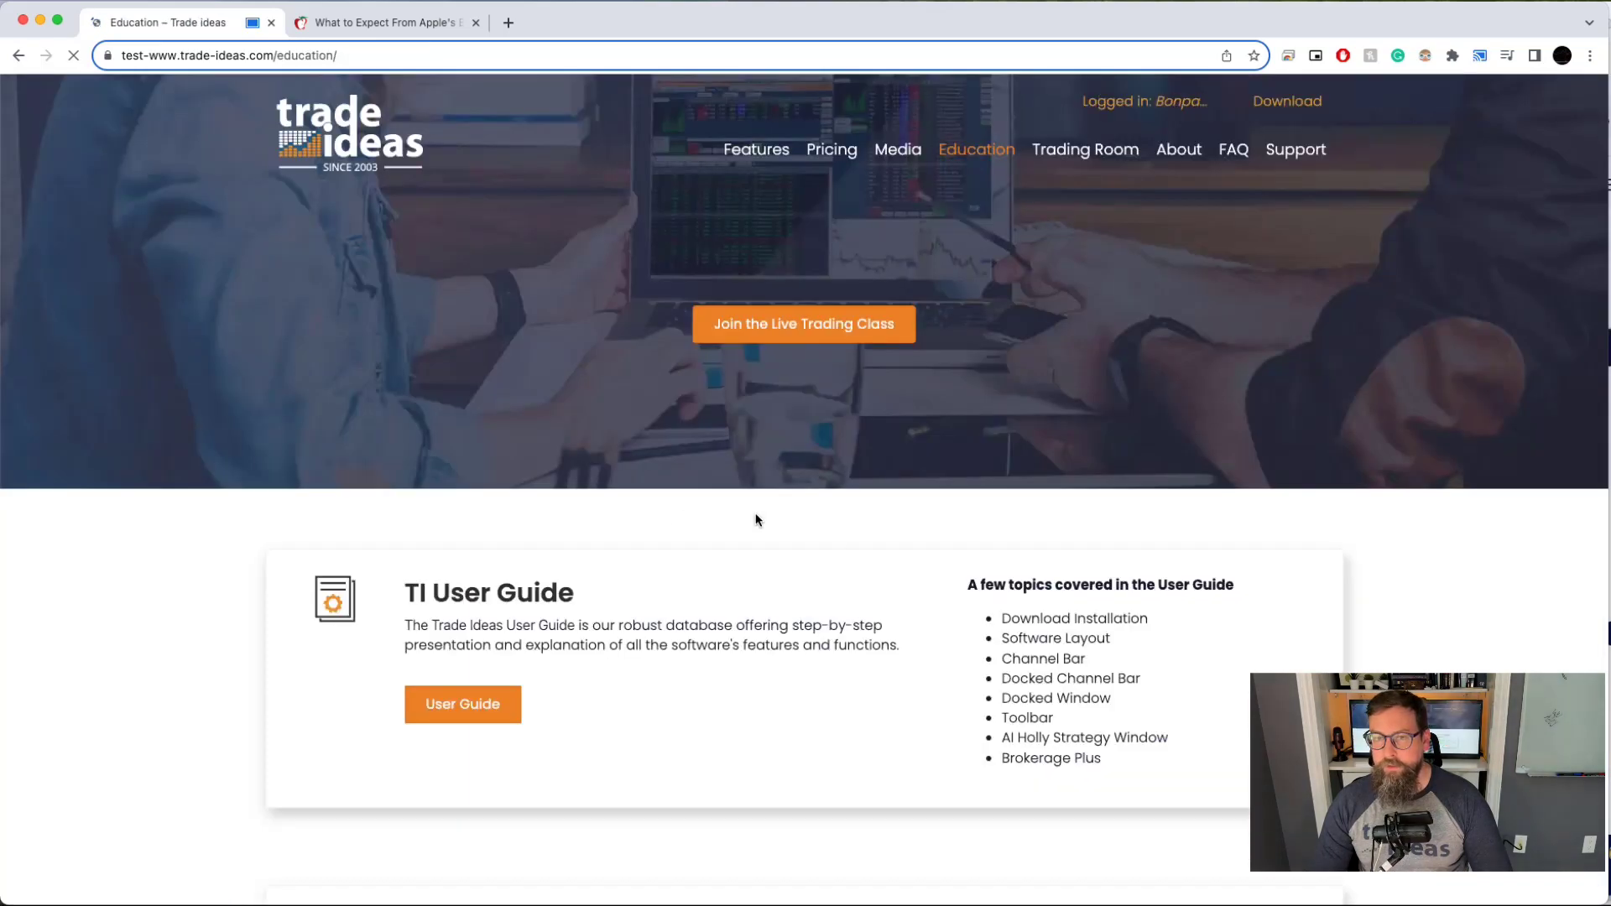
{"action": "scroll", "coordinate": [798, 597], "scroll_direction": "down", "scroll_amount": 10}
{"action": "scroll", "coordinate": [882, 672], "scroll_direction": "down", "scroll_amount": 10}
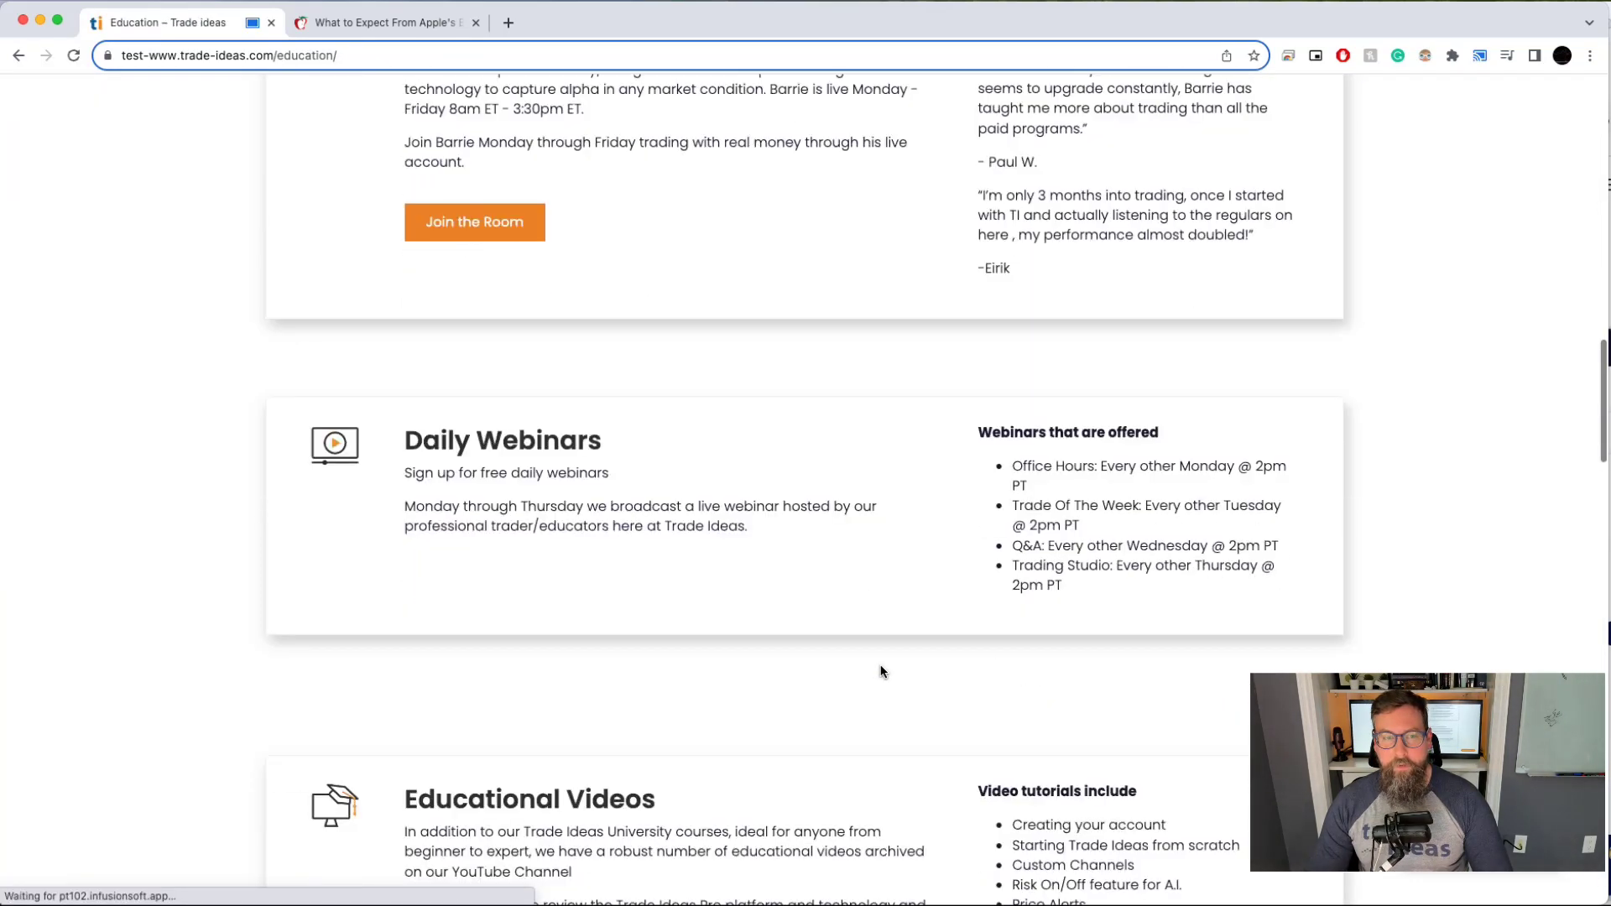
{"action": "scroll", "coordinate": [882, 671], "scroll_direction": "up", "scroll_amount": 13}
{"action": "scroll", "coordinate": [881, 671], "scroll_direction": "up", "scroll_amount": 7}
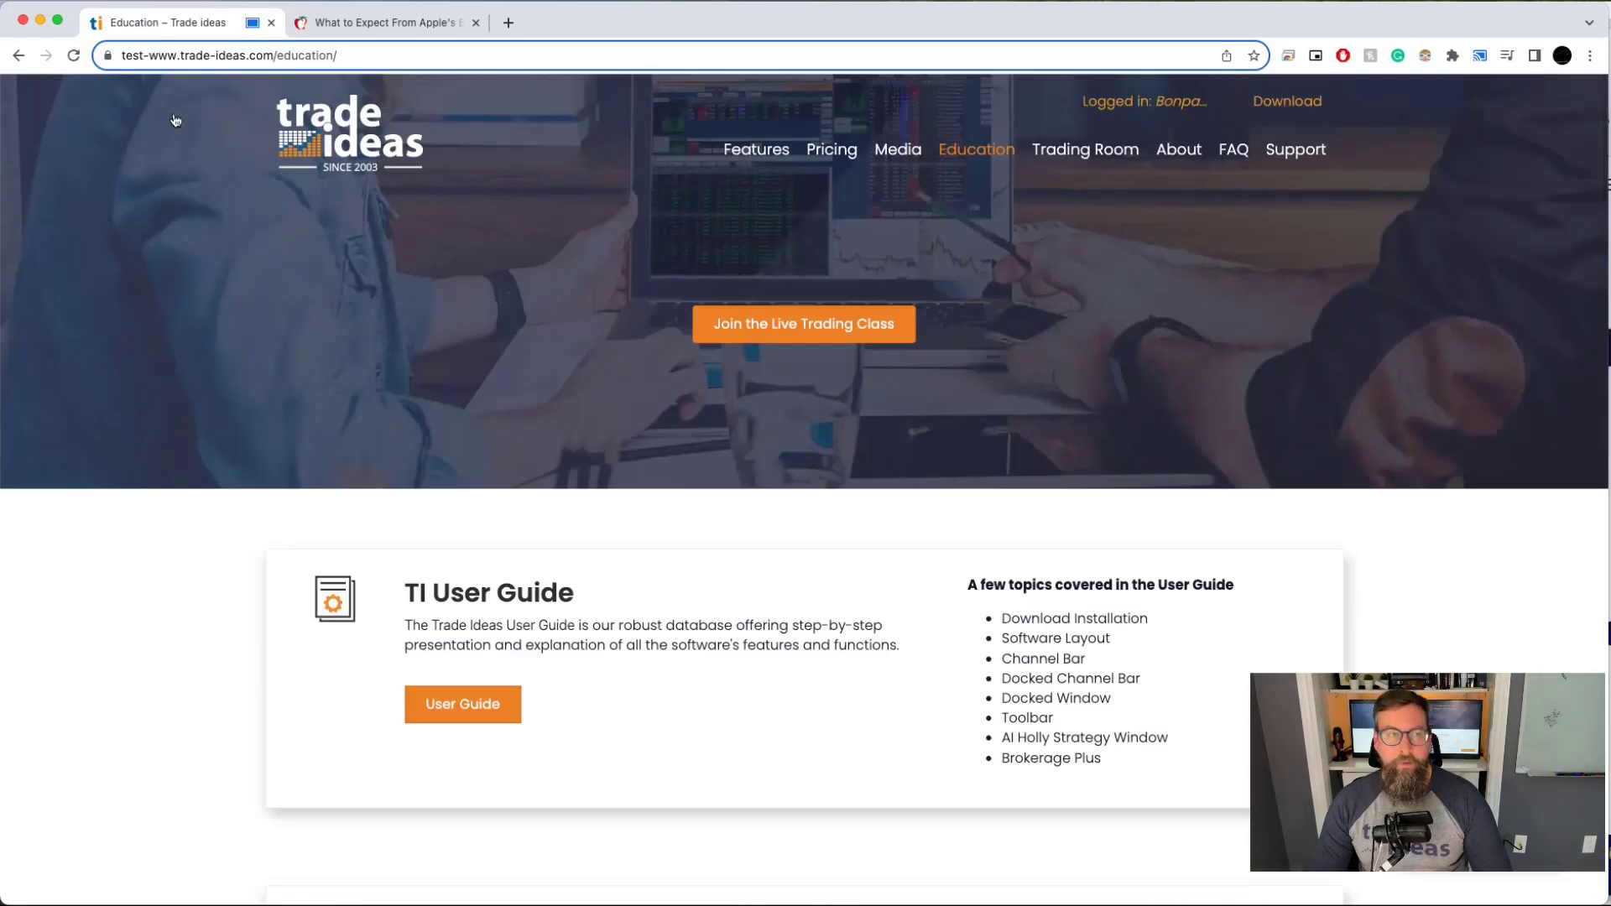
{"action": "left_click", "coordinate": [17, 56]}
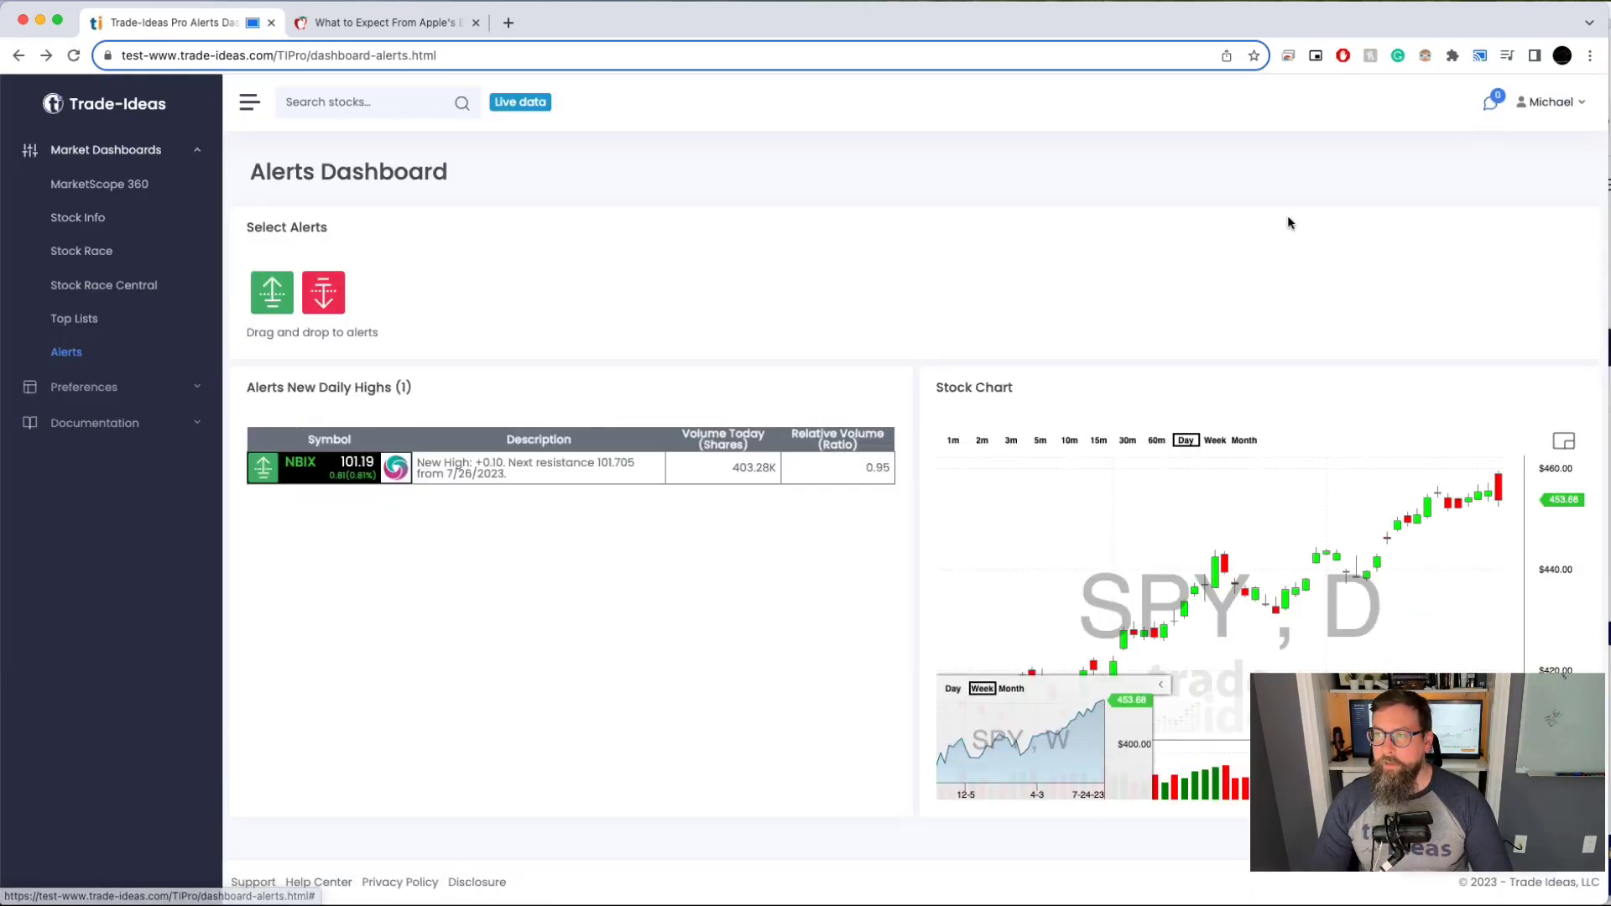
Step: Open the notifications dropdown to confirm there are 0 new messages
{"action": "left_click", "coordinate": [1494, 110]}
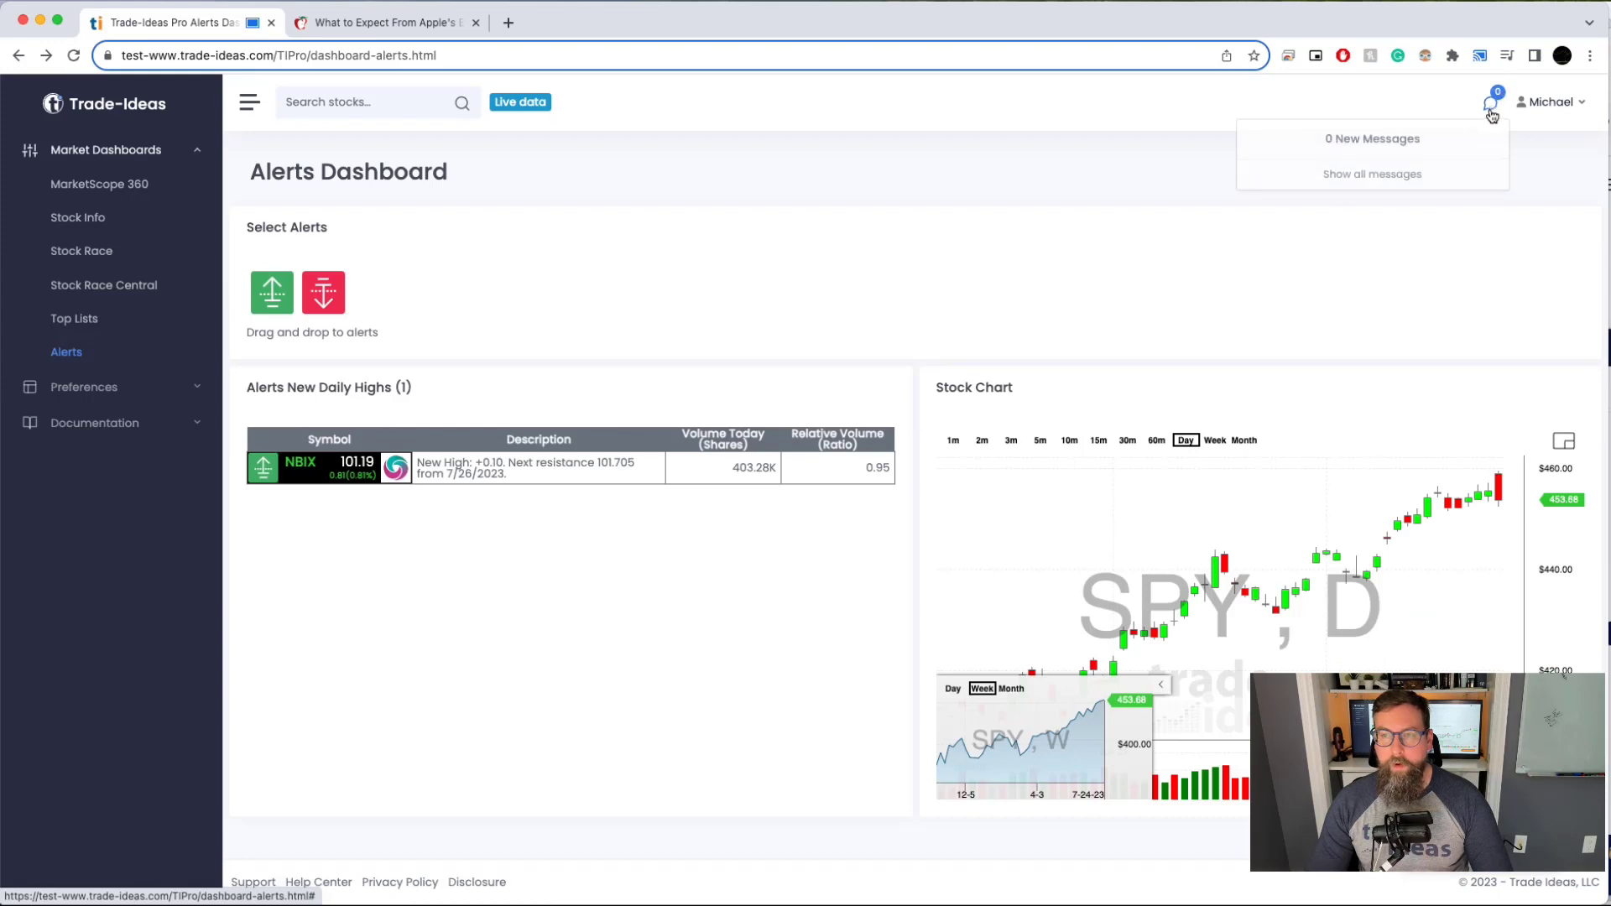